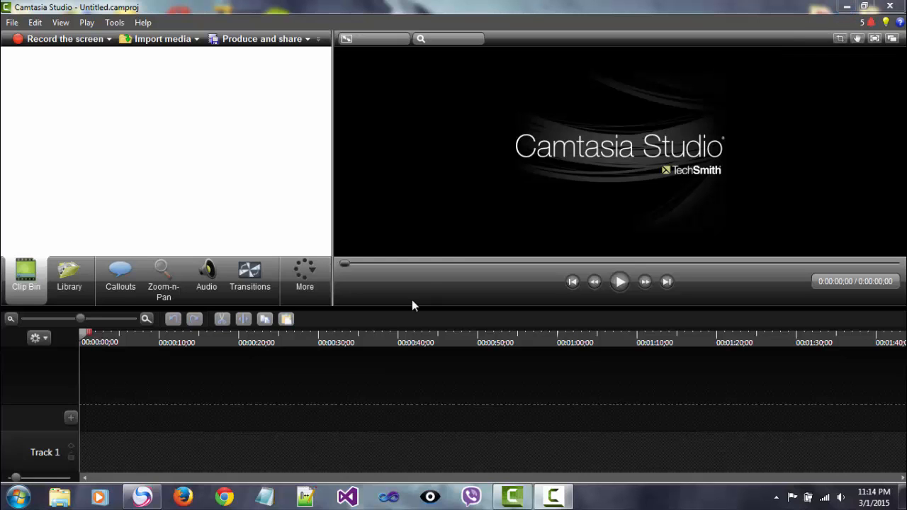
Step: Switch to the browser, look over the Security Kurdistan Facebook page, and return to Camtasia Studio
{"action": "left_click", "coordinate": [141, 497]}
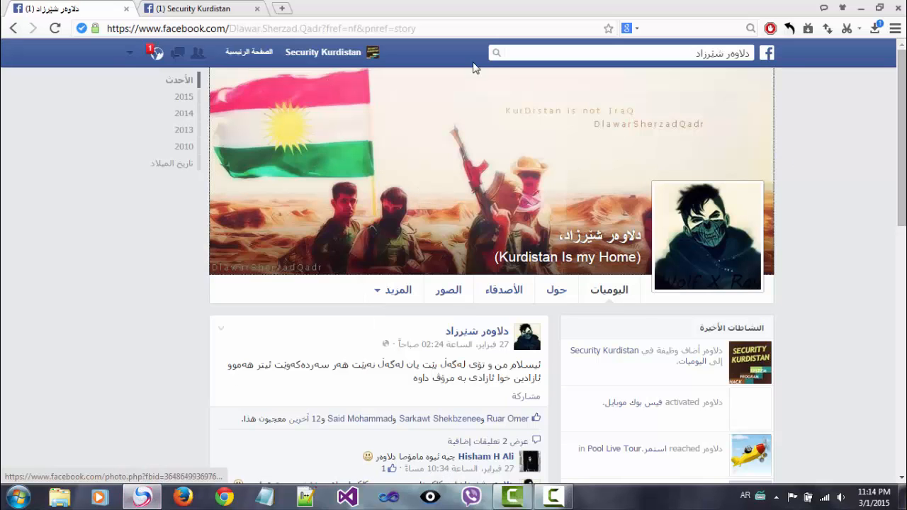
{"action": "left_click", "coordinate": [205, 9]}
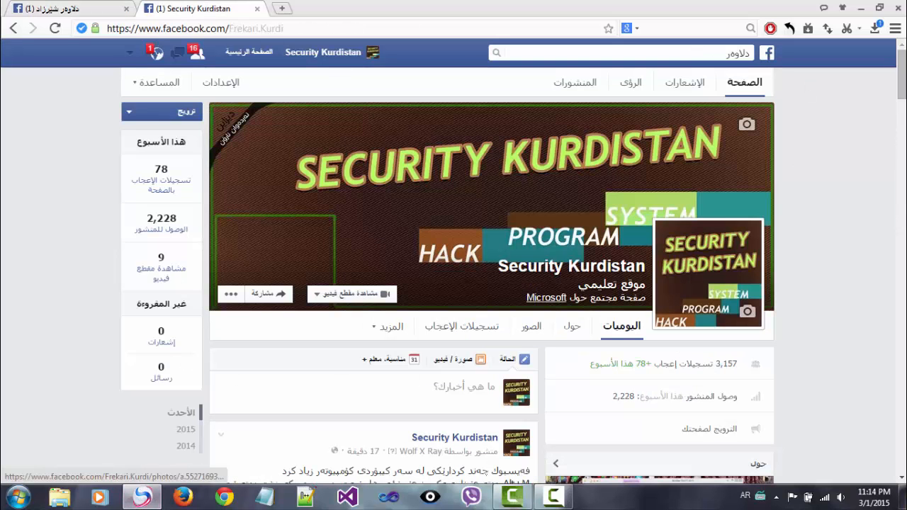
{"action": "left_click_drag", "start_coordinate": [901, 78], "coordinate": [901, 131]}
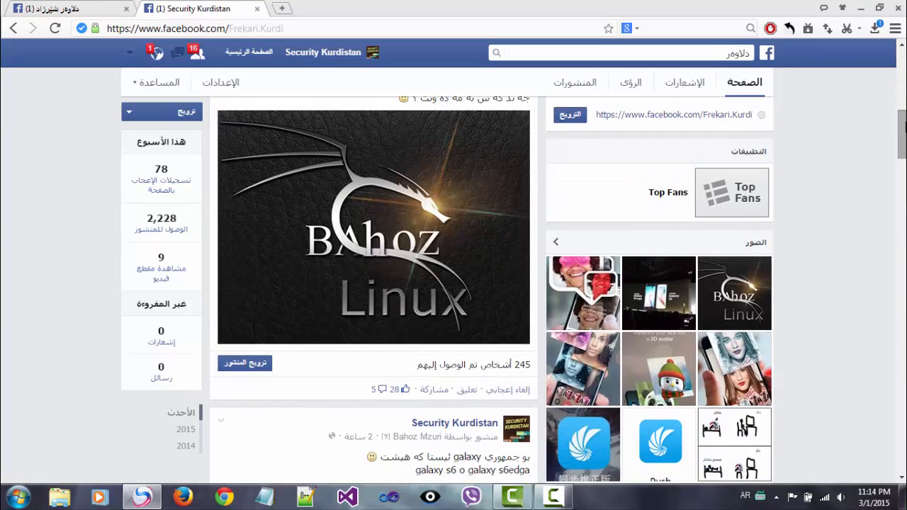
{"action": "mouse_move", "coordinate": [523, 500]}
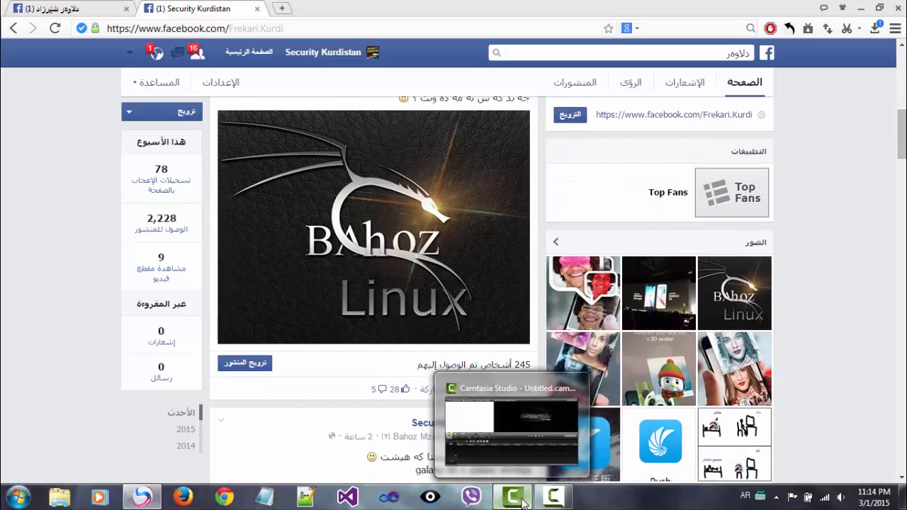
{"action": "left_click", "coordinate": [553, 497]}
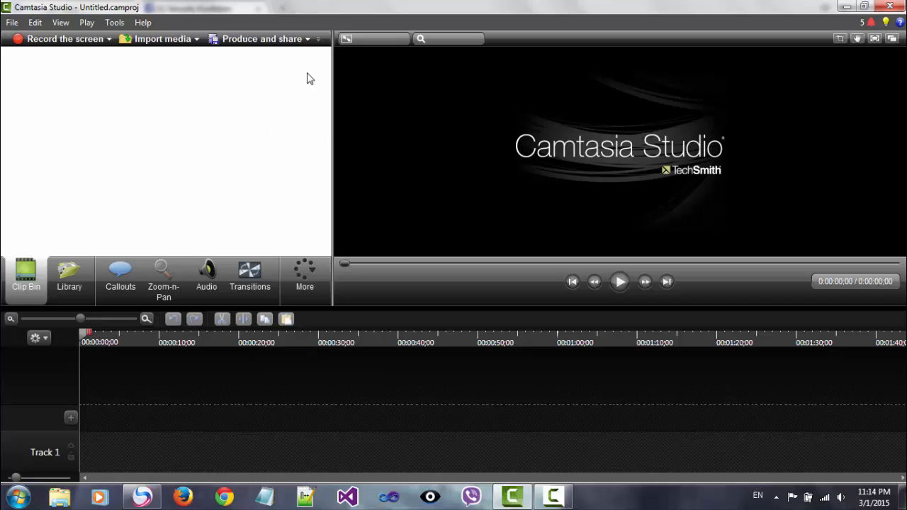
{"action": "left_click_drag", "start_coordinate": [307, 72], "coordinate": [13, 248]}
{"action": "left_click_drag", "start_coordinate": [321, 55], "coordinate": [2, 247]}
{"action": "left_click_drag", "start_coordinate": [332, 133], "coordinate": [316, 160]}
{"action": "left_click", "coordinate": [17, 496]}
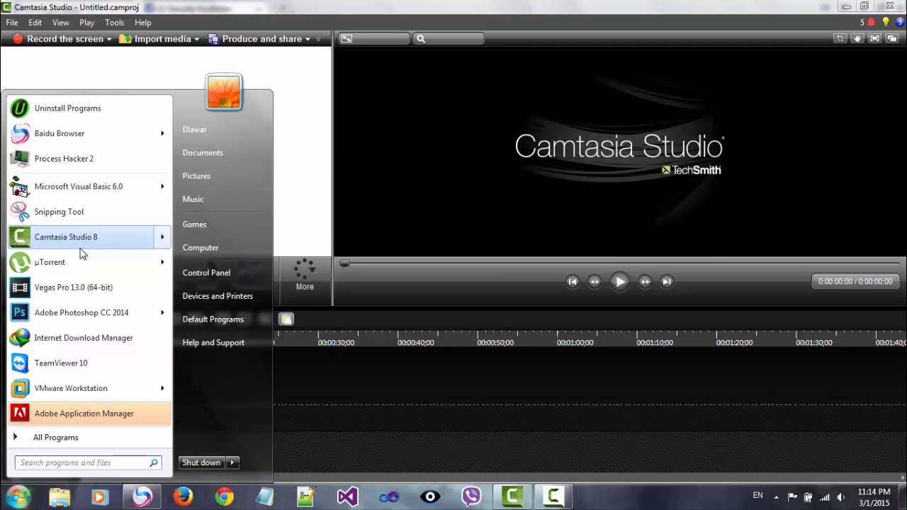
{"action": "mouse_move", "coordinate": [162, 237]}
{"action": "left_click", "coordinate": [197, 71]}
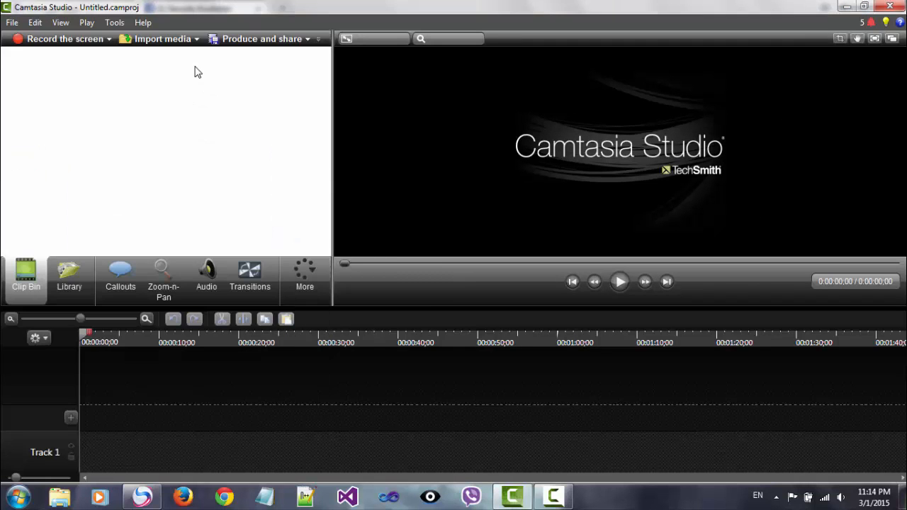
Step: Widen the media area so more editing tools are shown, and view the callout options
{"action": "left_click", "coordinate": [69, 278]}
{"action": "left_click", "coordinate": [28, 278]}
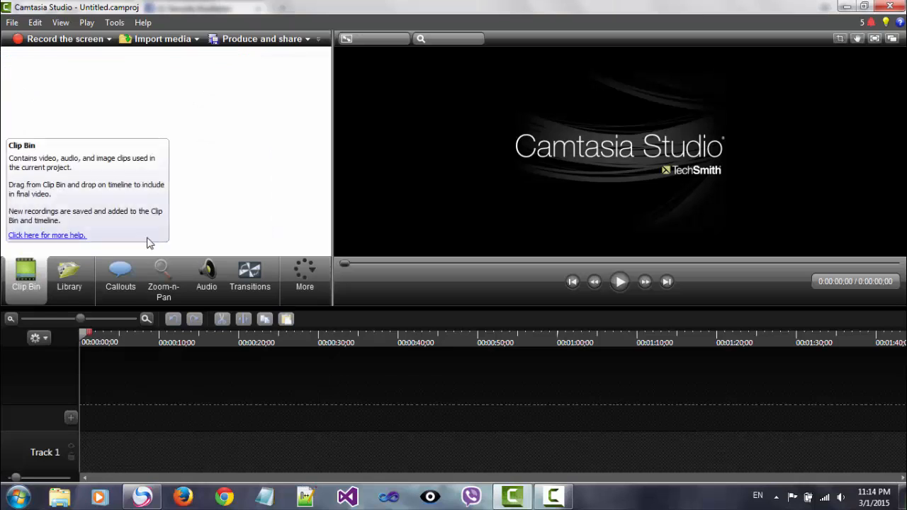
{"action": "left_click", "coordinate": [74, 284]}
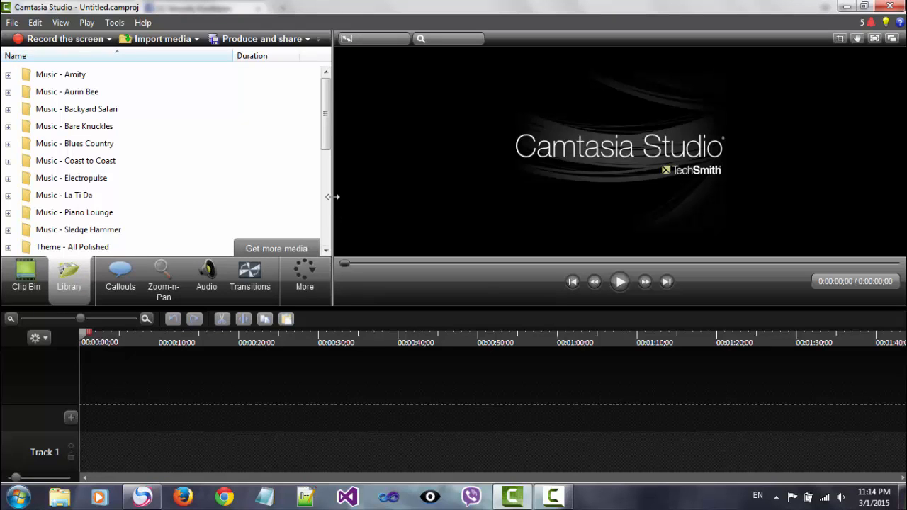
{"action": "left_click_drag", "start_coordinate": [331, 197], "coordinate": [486, 195]}
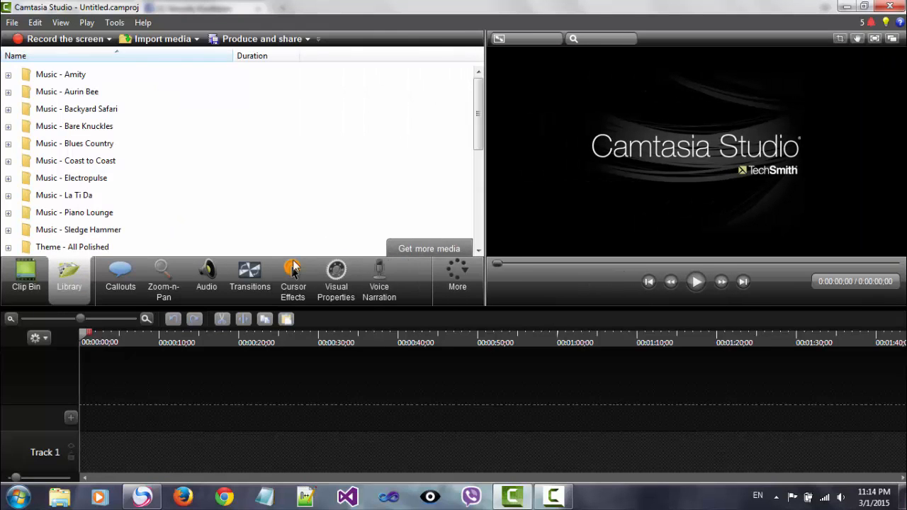
{"action": "left_click", "coordinate": [115, 281]}
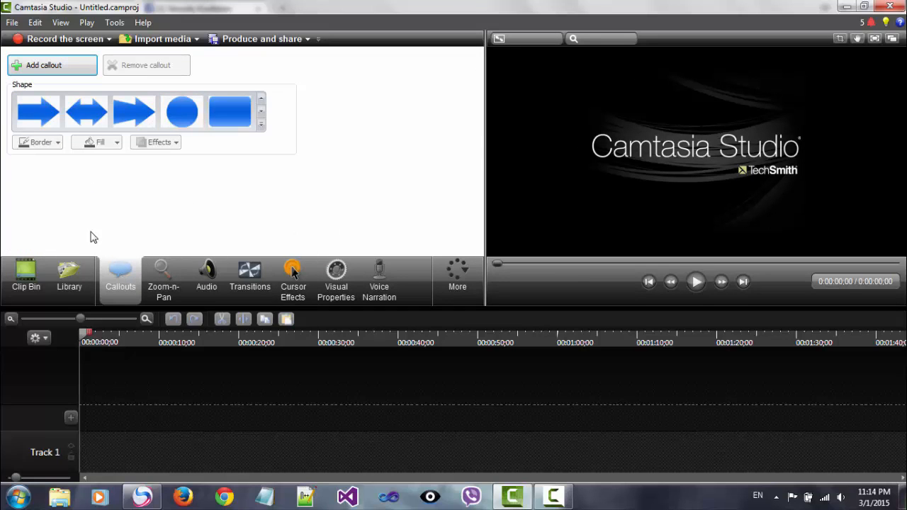
Step: Examine the Library's music and theme folders, including the contents of Theme - All Polished
{"action": "left_click", "coordinate": [68, 275]}
{"action": "left_click_drag", "start_coordinate": [481, 131], "coordinate": [482, 75]}
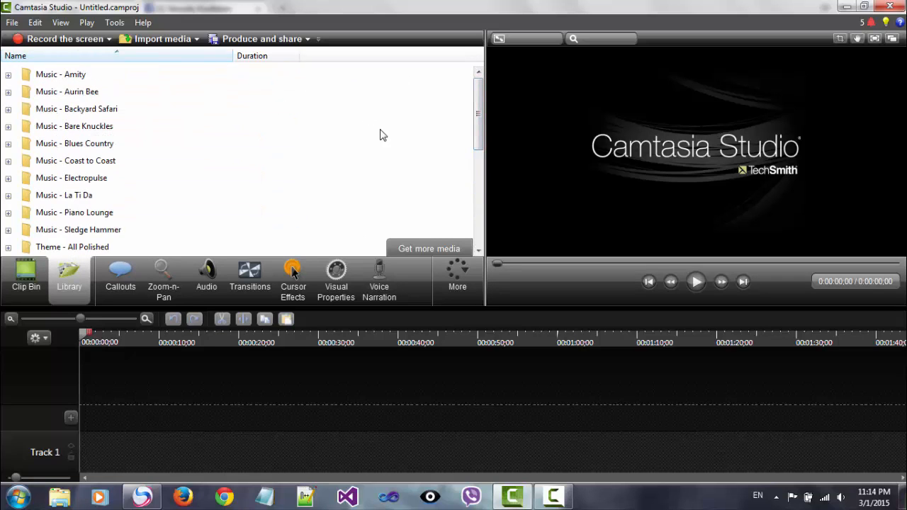
{"action": "left_click_drag", "start_coordinate": [485, 112], "coordinate": [478, 143]}
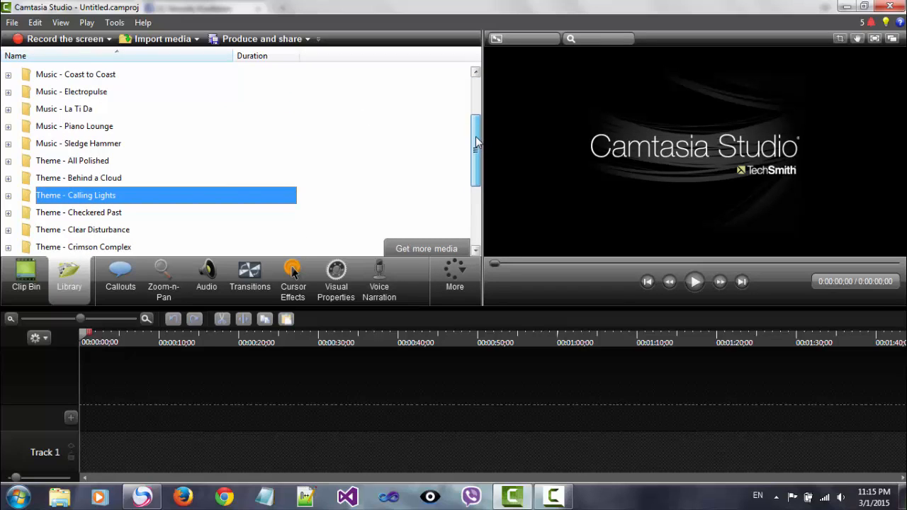
{"action": "left_click", "coordinate": [9, 163]}
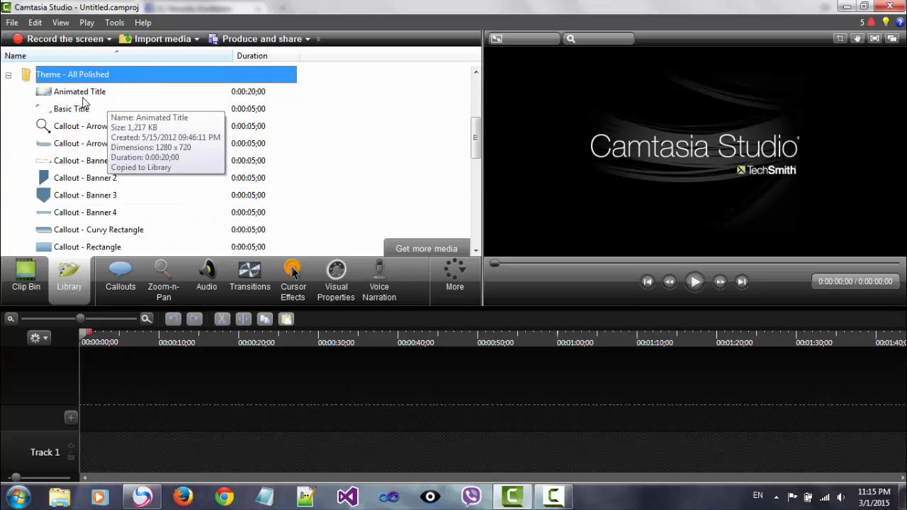
{"action": "left_click", "coordinate": [8, 75]}
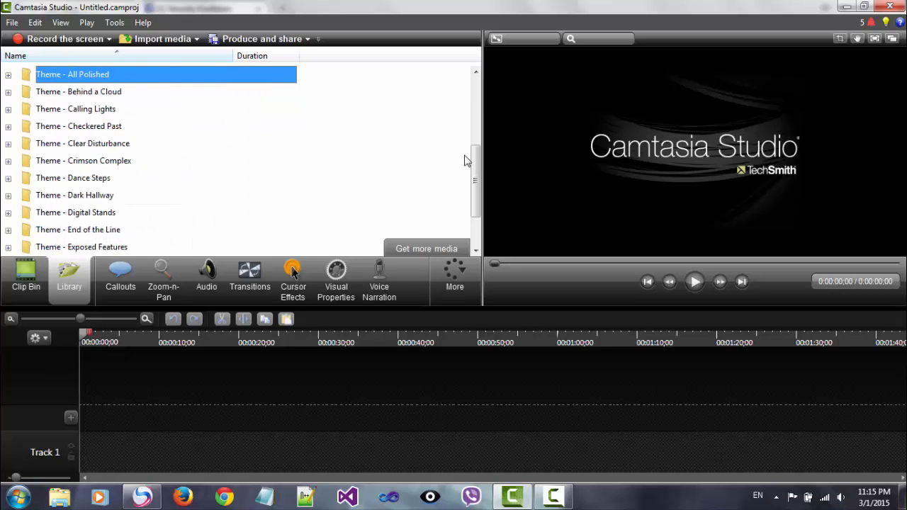
{"action": "left_click_drag", "start_coordinate": [475, 163], "coordinate": [475, 92]}
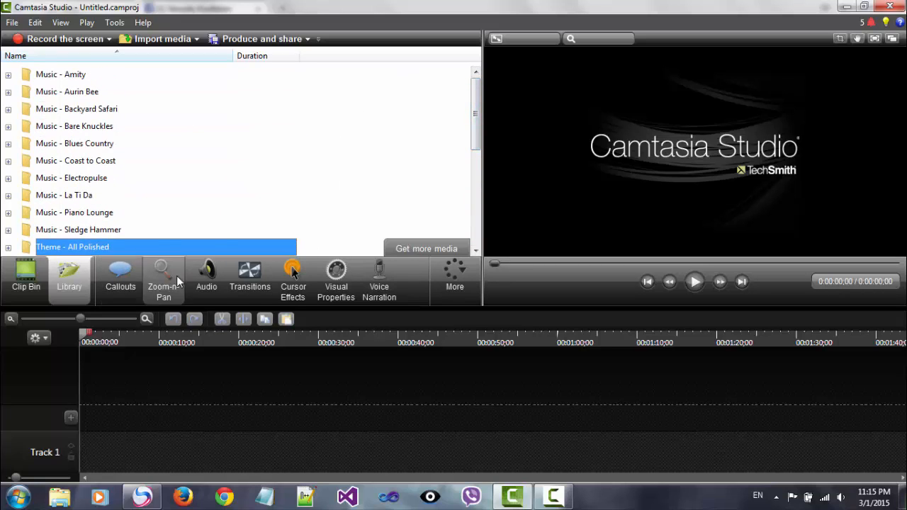
Step: Shrink the editor window to expose the desktop and import the intro video into the Clip Bin
{"action": "left_click", "coordinate": [224, 275]}
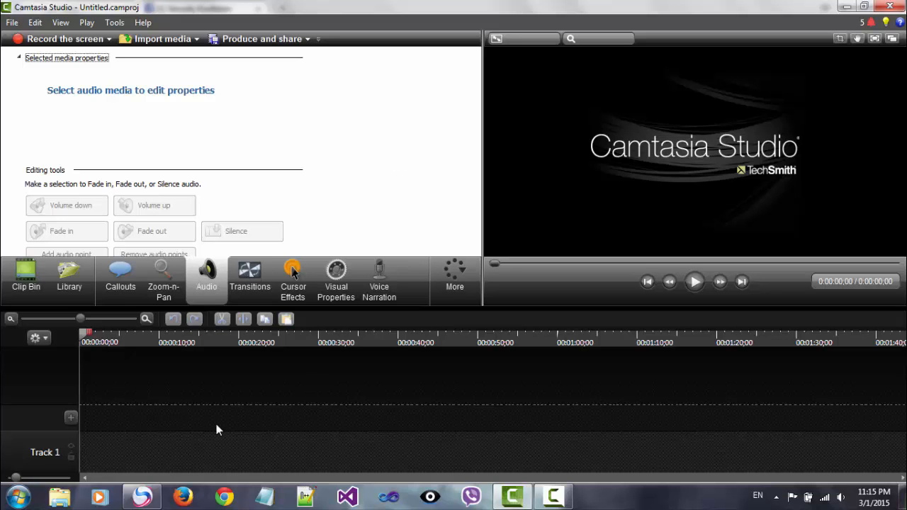
{"action": "double_click", "coordinate": [588, 7]}
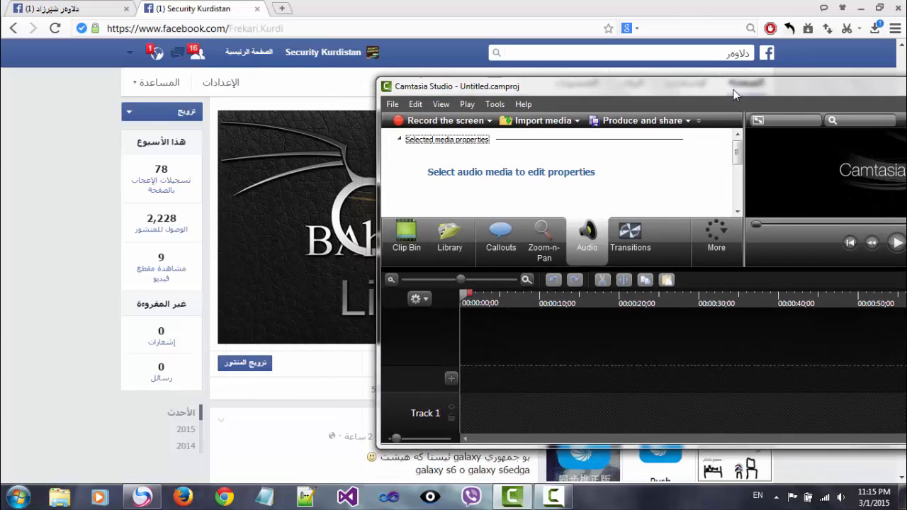
{"action": "left_click", "coordinate": [862, 7]}
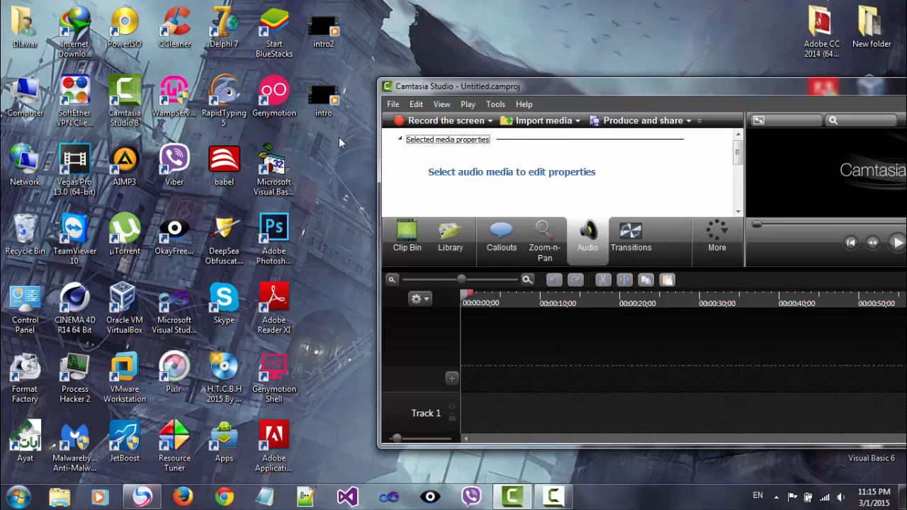
{"action": "left_click_drag", "start_coordinate": [328, 95], "coordinate": [587, 170]}
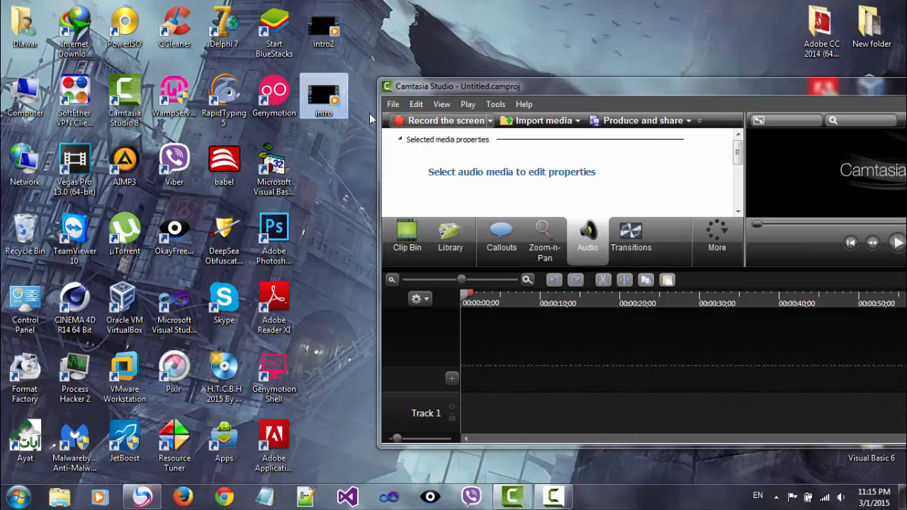
{"action": "left_click", "coordinate": [406, 237]}
{"action": "left_click_drag", "start_coordinate": [324, 97], "coordinate": [528, 183]}
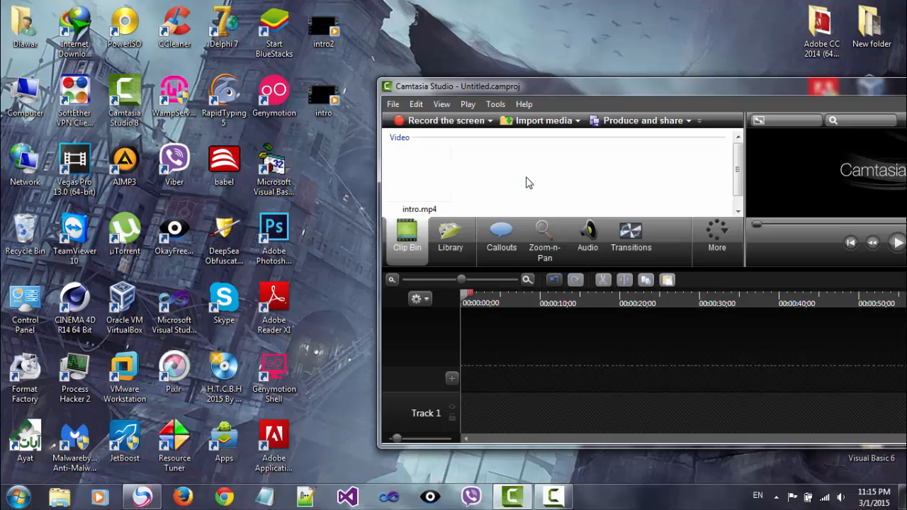
Step: Maximize the editor window and add intro.mp4 to the timeline at the playhead
{"action": "left_click", "coordinate": [436, 175]}
{"action": "double_click", "coordinate": [625, 88]}
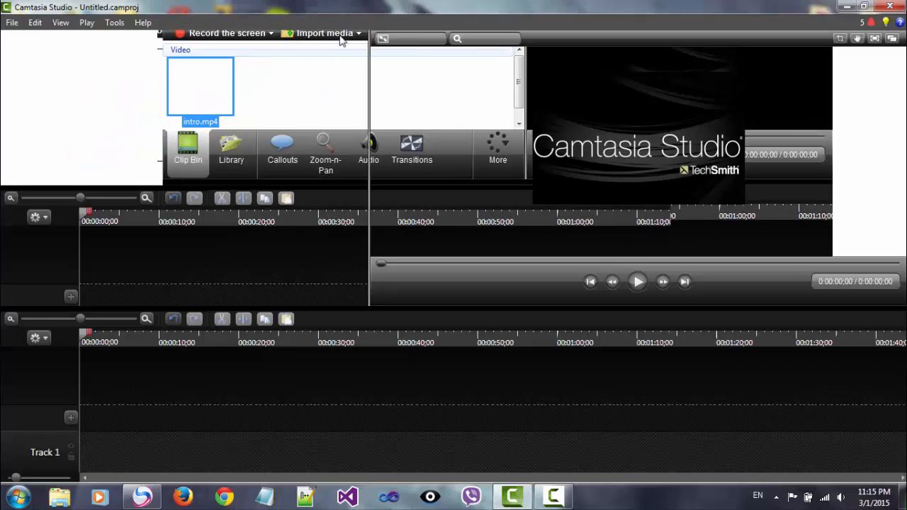
{"action": "right_click", "coordinate": [63, 104]}
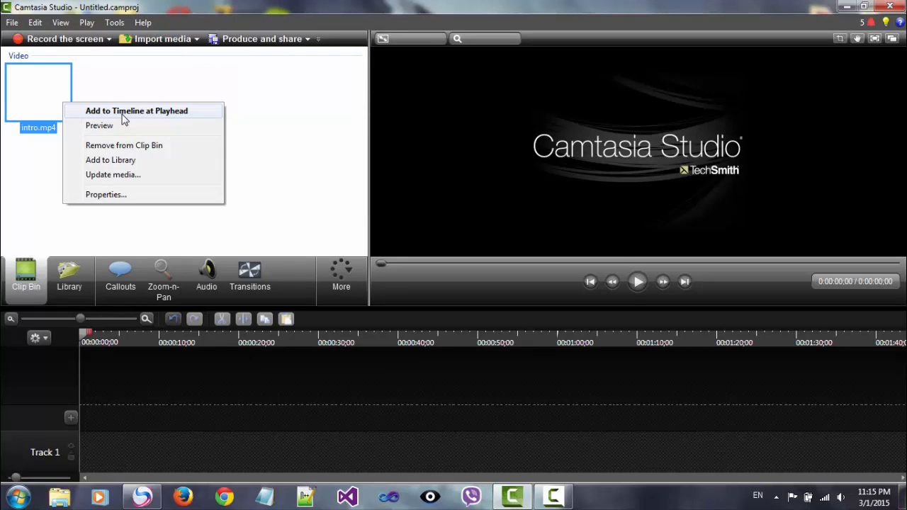
{"action": "left_click", "coordinate": [141, 112]}
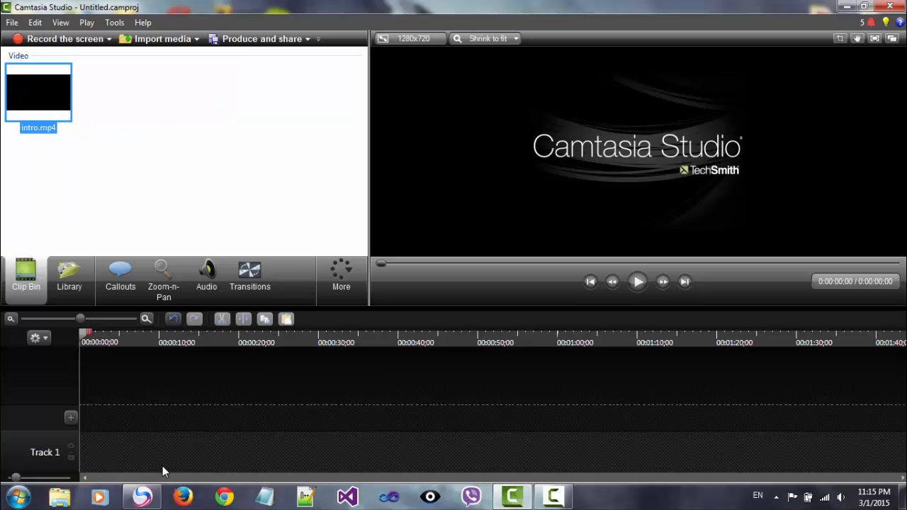
Step: Show the audio properties of intro.mp4 and try lowering and raising its volume level on Track 1
{"action": "left_click", "coordinate": [211, 295]}
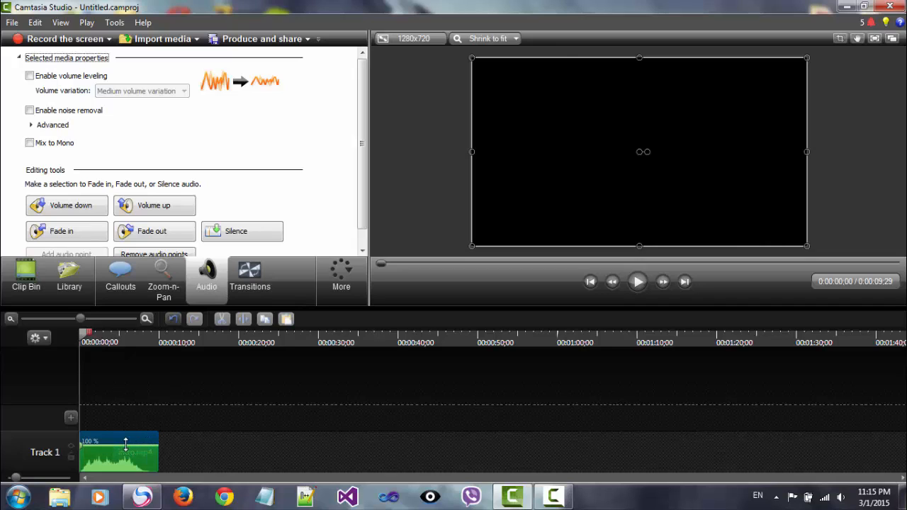
{"action": "left_click_drag", "start_coordinate": [125, 445], "coordinate": [123, 483]}
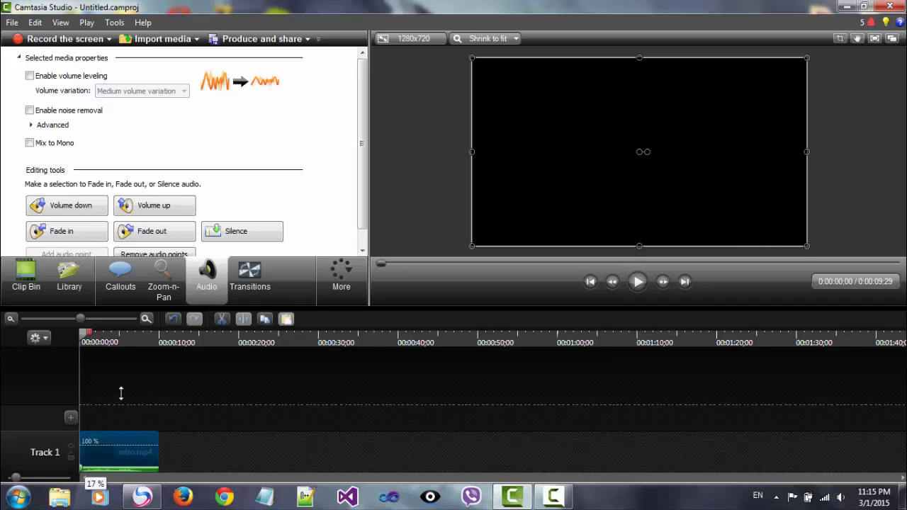
{"action": "left_click_drag", "start_coordinate": [125, 494], "coordinate": [121, 427]}
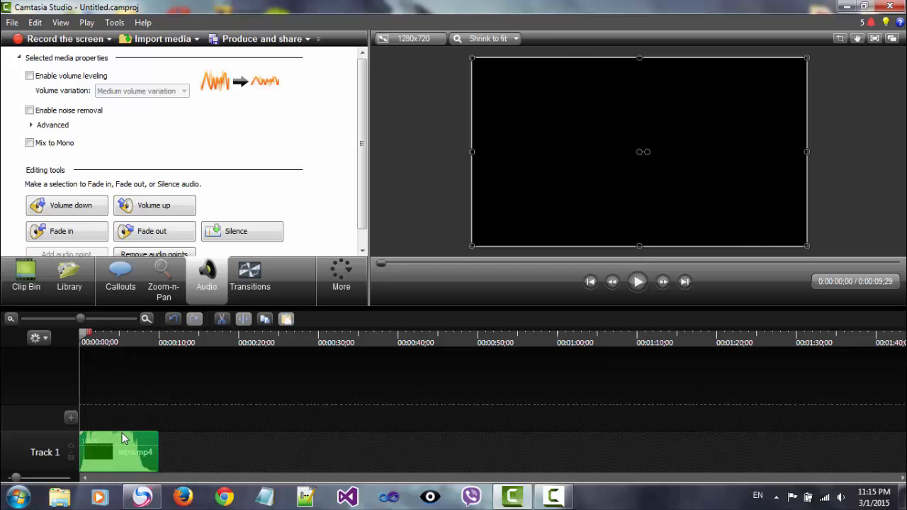
{"action": "mouse_move", "coordinate": [122, 432]}
{"action": "left_mouse_down"}
{"action": "mouse_move", "coordinate": [122, 473]}
{"action": "mouse_move", "coordinate": [122, 440]}
{"action": "left_mouse_up"}
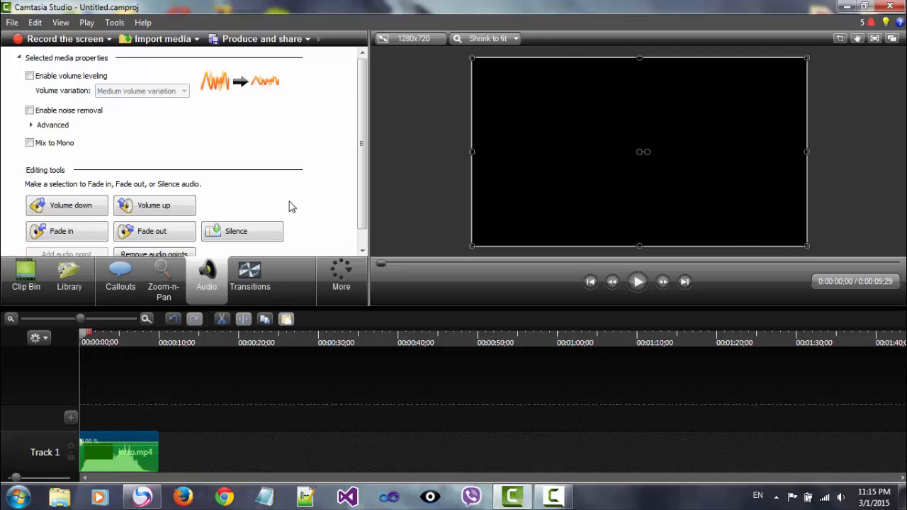
Step: Enable volume leveling, noise removal and Mix to Mono for intro.mp4, with its volume level at 100 %
{"action": "left_click", "coordinate": [31, 76]}
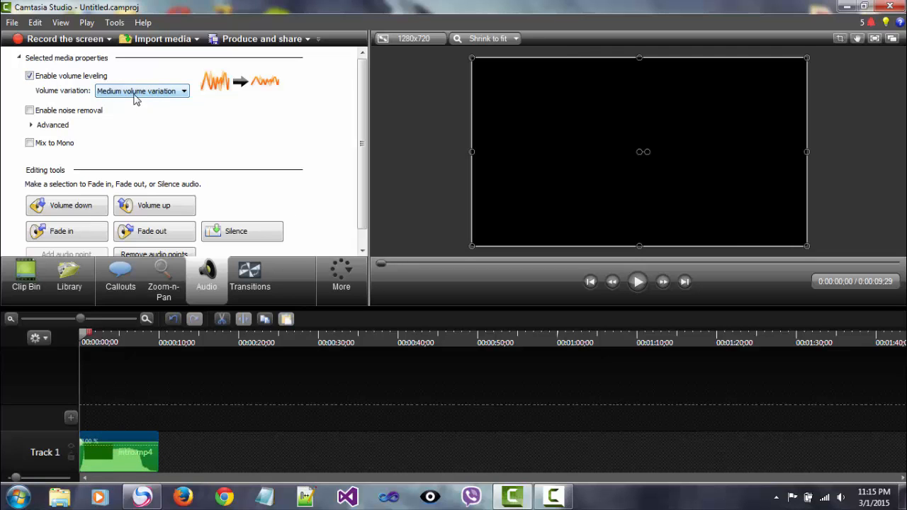
{"action": "left_click", "coordinate": [30, 110]}
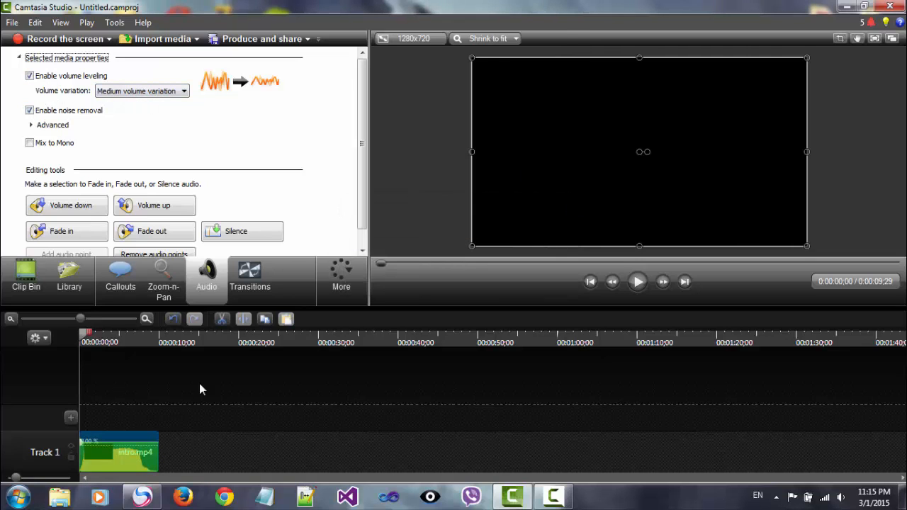
{"action": "mouse_move", "coordinate": [125, 442]}
{"action": "left_mouse_down"}
{"action": "mouse_move", "coordinate": [128, 435]}
{"action": "mouse_move", "coordinate": [129, 442]}
{"action": "left_mouse_up"}
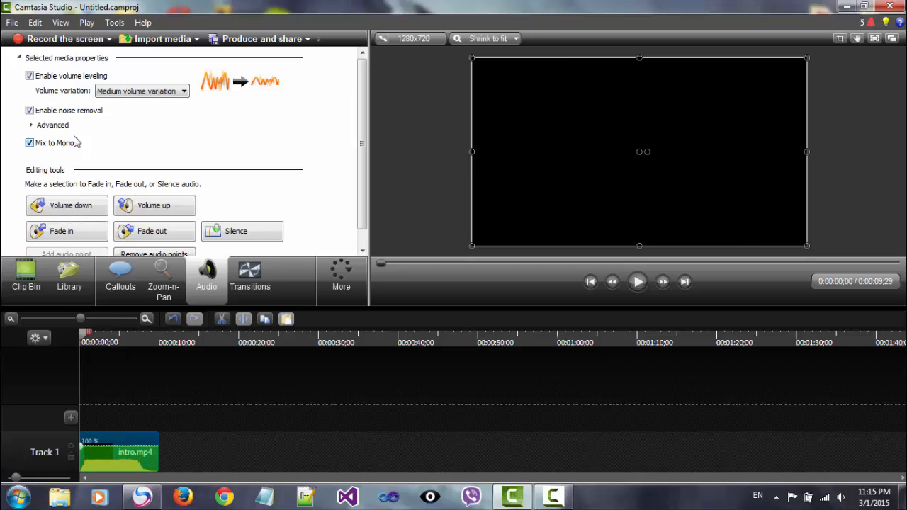
Step: Try High volume variation for the clip's volume leveling and return it to Medium volume variation
{"action": "left_click", "coordinate": [175, 95]}
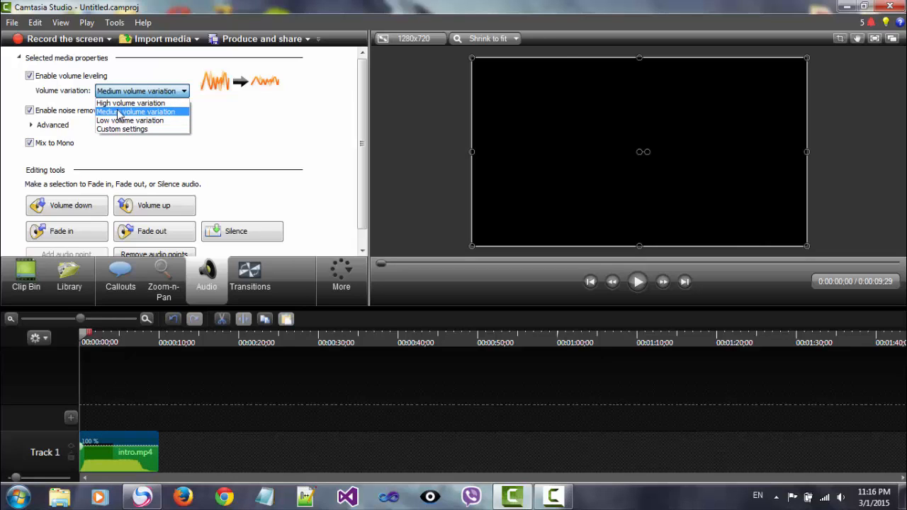
{"action": "left_click", "coordinate": [145, 103]}
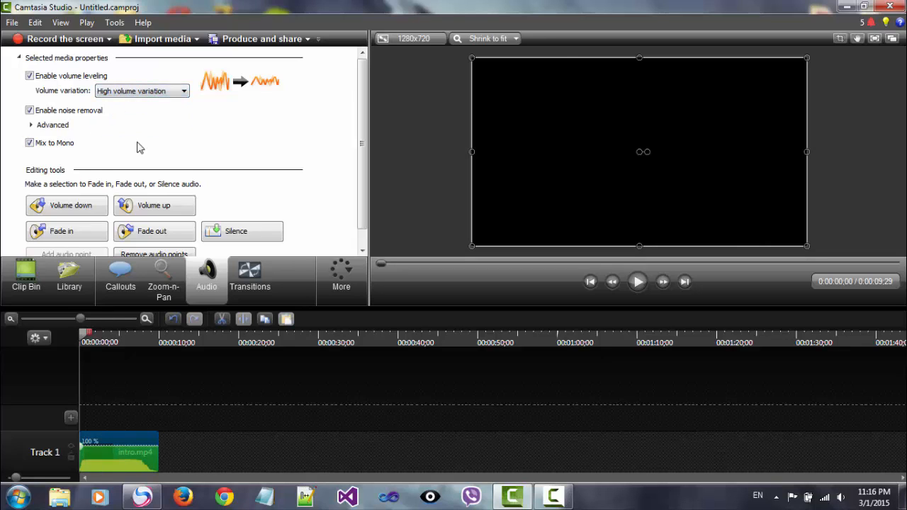
{"action": "left_click", "coordinate": [162, 92]}
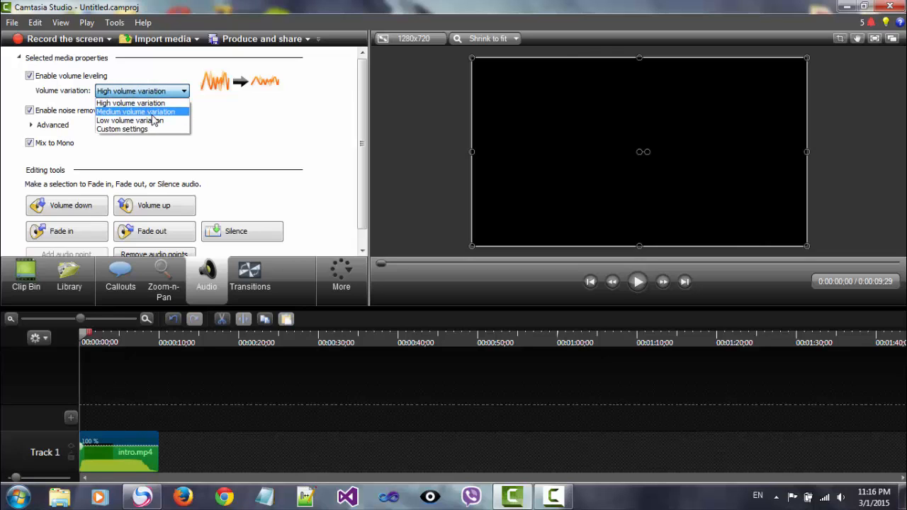
{"action": "left_click", "coordinate": [152, 113]}
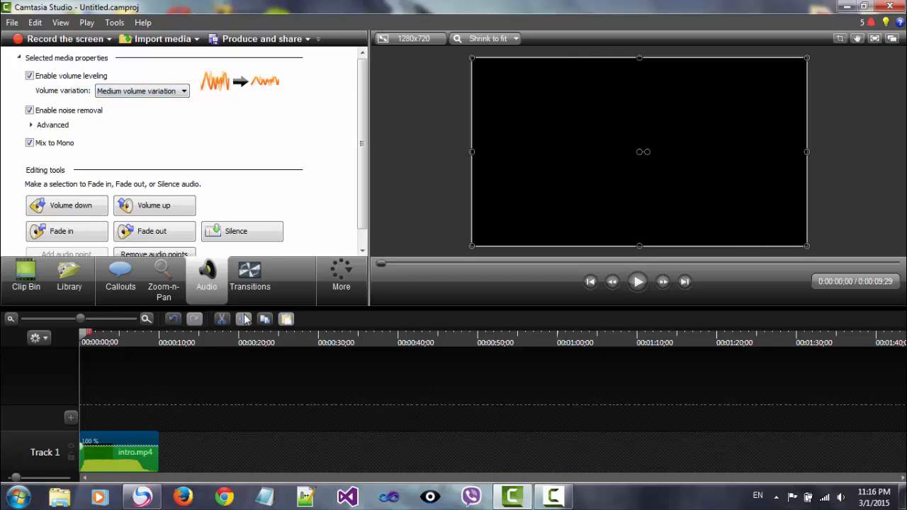
Step: Try Low and High volume variation for the clip's volume leveling, ending on Medium volume variation
{"action": "left_click", "coordinate": [170, 92]}
{"action": "left_click", "coordinate": [135, 117]}
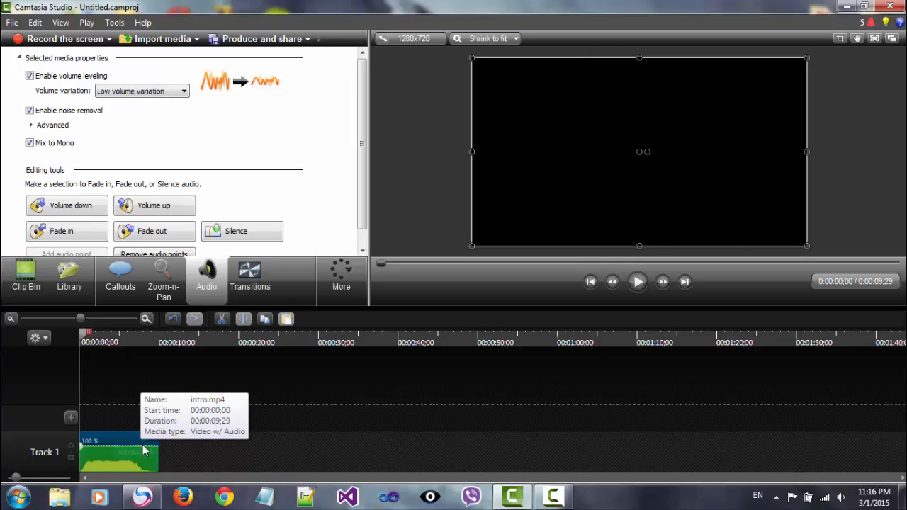
{"action": "left_click", "coordinate": [135, 92]}
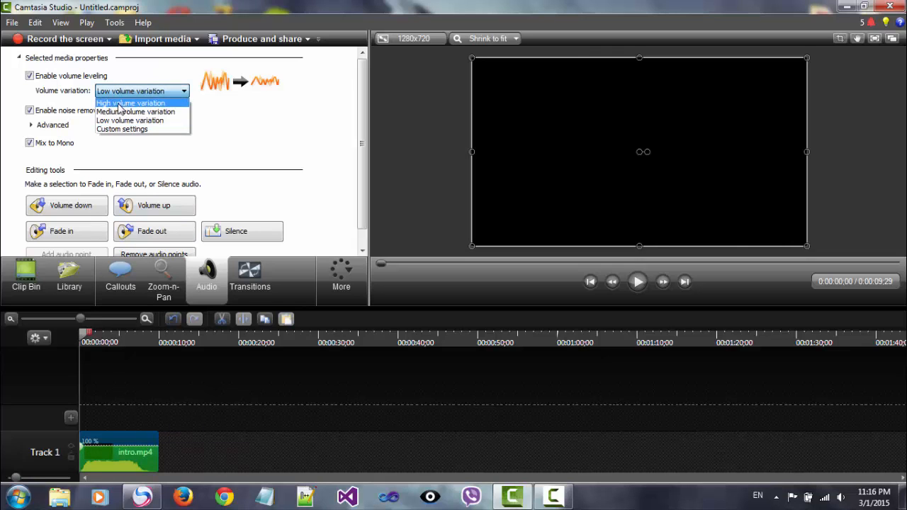
{"action": "left_click", "coordinate": [122, 103]}
{"action": "left_click", "coordinate": [141, 92]}
{"action": "left_click", "coordinate": [140, 112]}
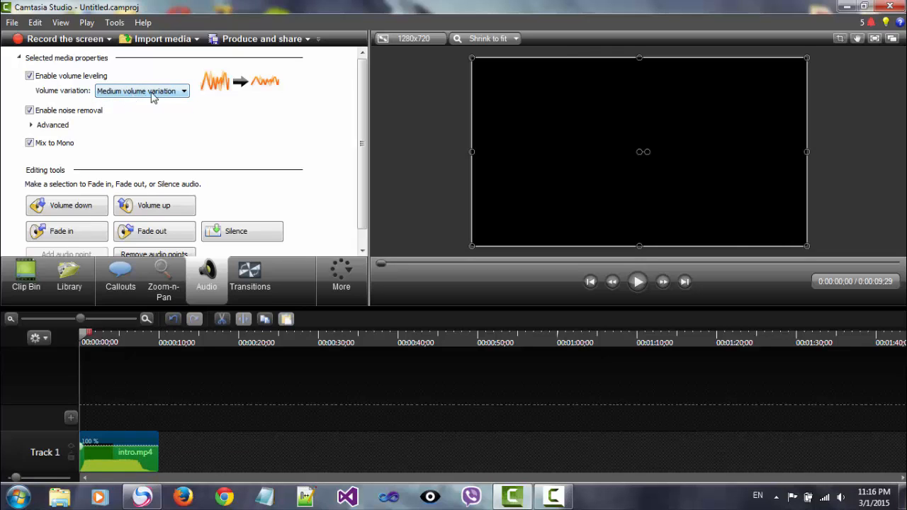
{"action": "left_click_drag", "start_coordinate": [360, 111], "coordinate": [366, 91]}
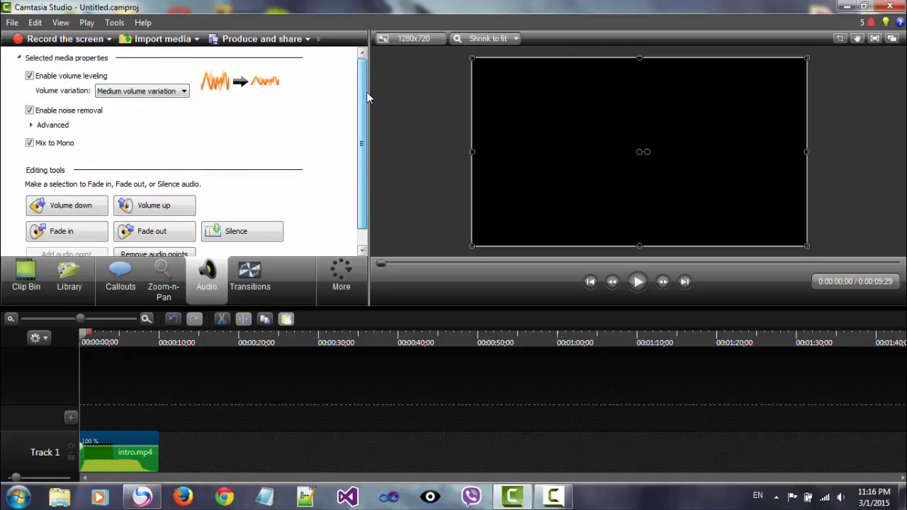
Step: Play intro.mp4 to 0:00:01;17 and use Zoom-n-Pan to zoom in on the glowing title and web address
{"action": "left_click", "coordinate": [163, 277]}
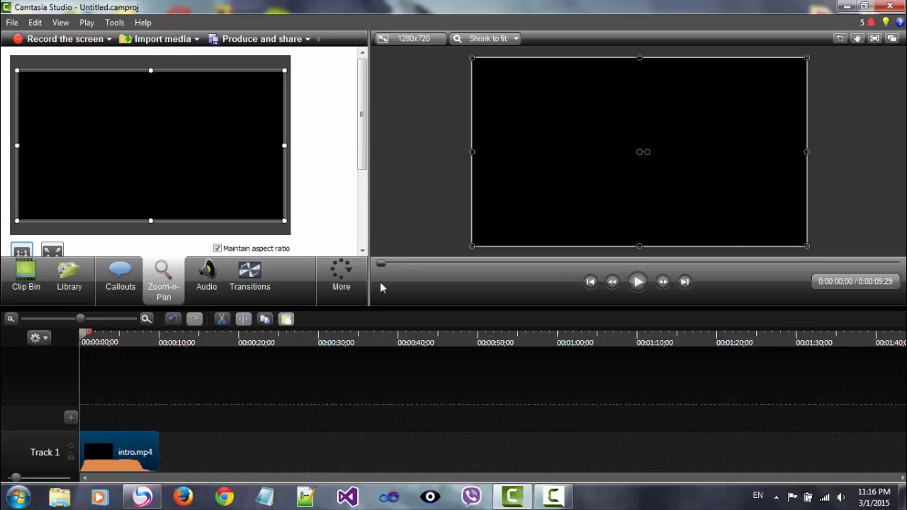
{"action": "left_click", "coordinate": [638, 282]}
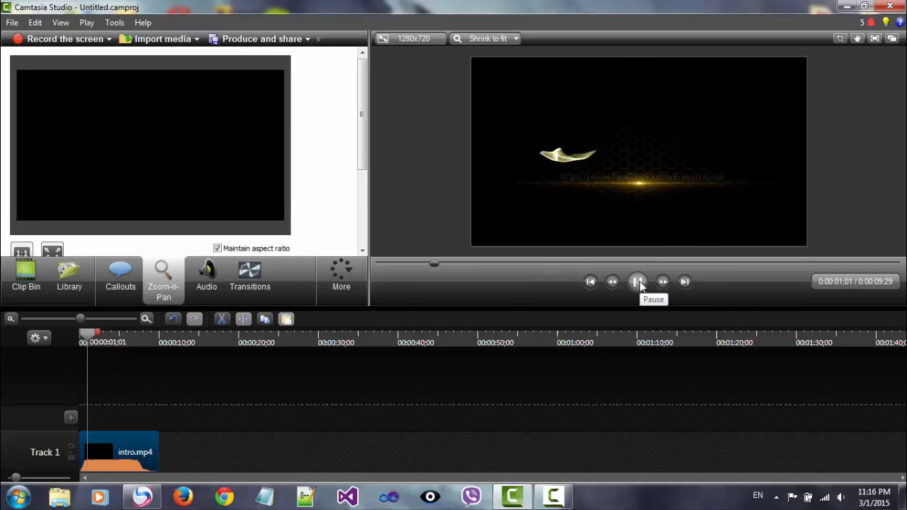
{"action": "left_click", "coordinate": [639, 282]}
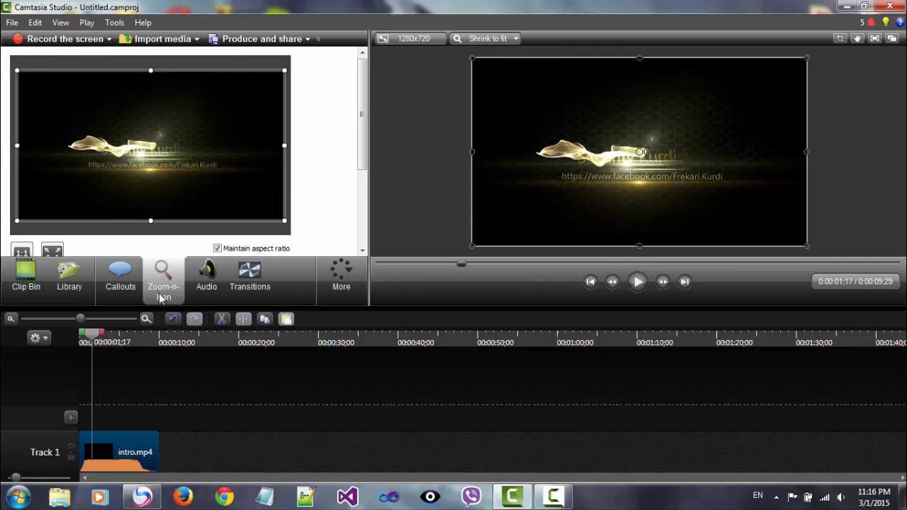
{"action": "left_click_drag", "start_coordinate": [284, 222], "coordinate": [199, 172]}
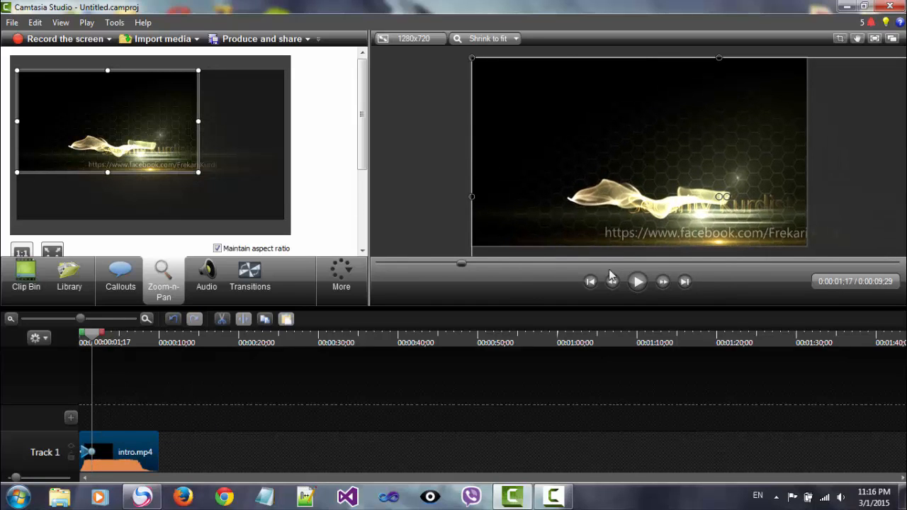
{"action": "left_click_drag", "start_coordinate": [151, 143], "coordinate": [179, 158]}
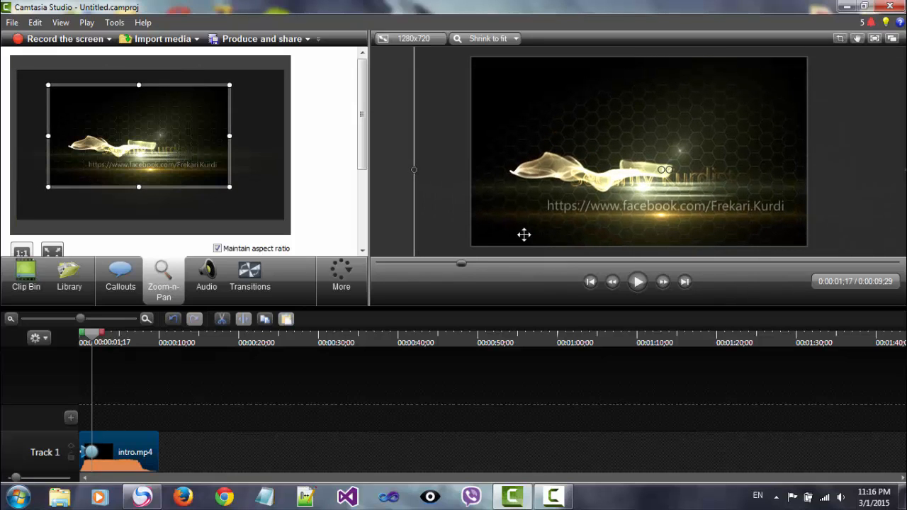
Step: Zoom back out to the full frame at 0:00:09;24 and play back the zoom animation
{"action": "left_click", "coordinate": [633, 287]}
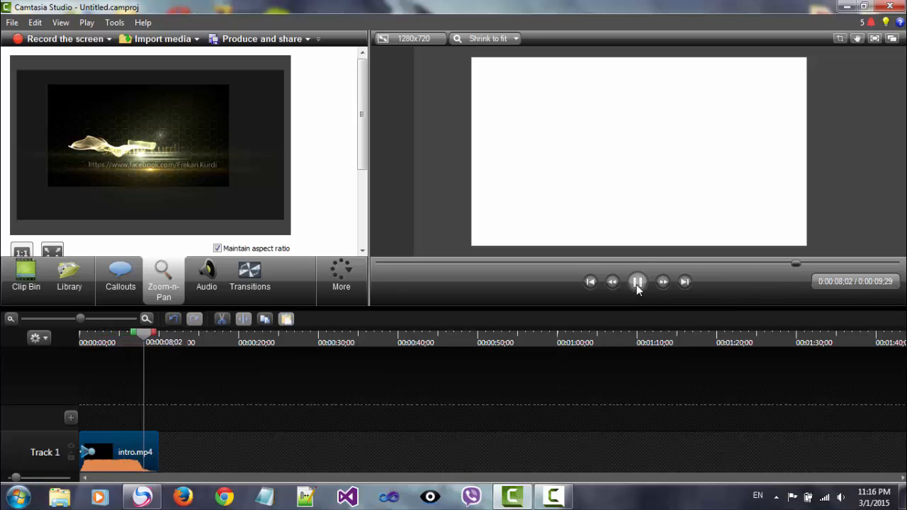
{"action": "left_click", "coordinate": [637, 283]}
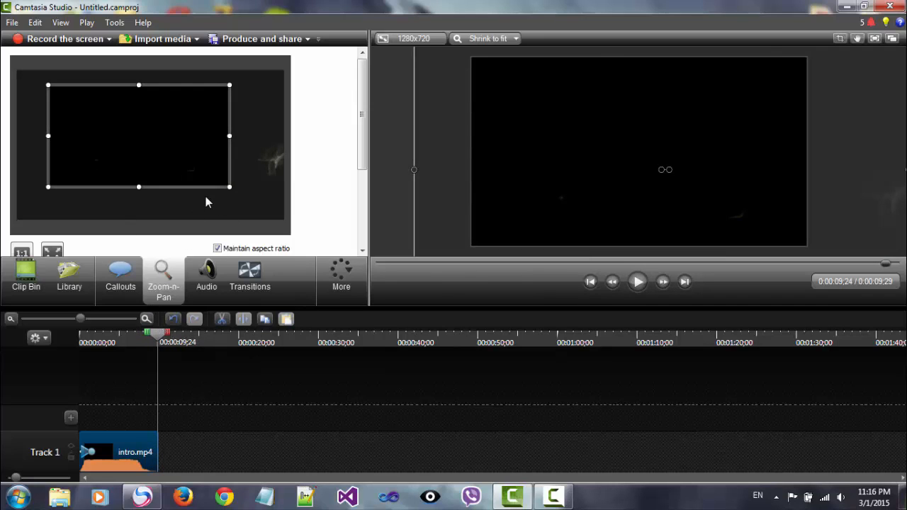
{"action": "left_click_drag", "start_coordinate": [164, 146], "coordinate": [132, 129]}
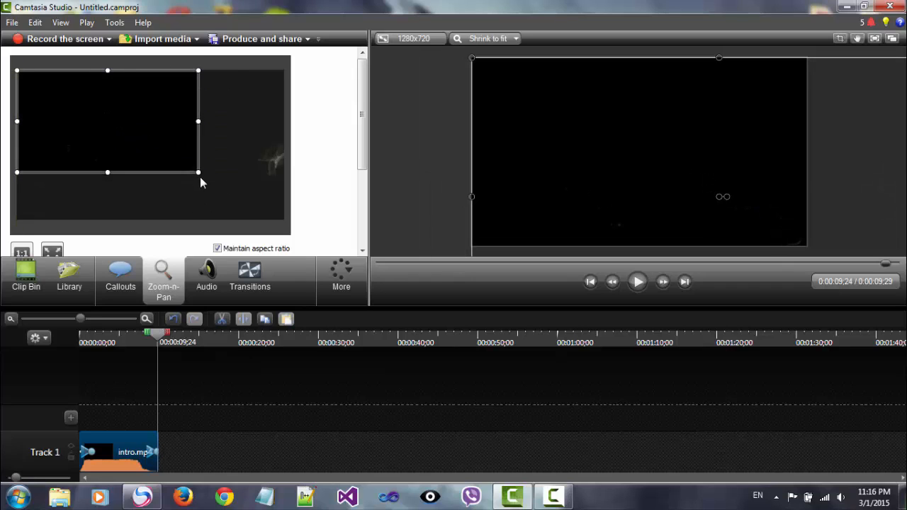
{"action": "left_click_drag", "start_coordinate": [199, 174], "coordinate": [285, 221]}
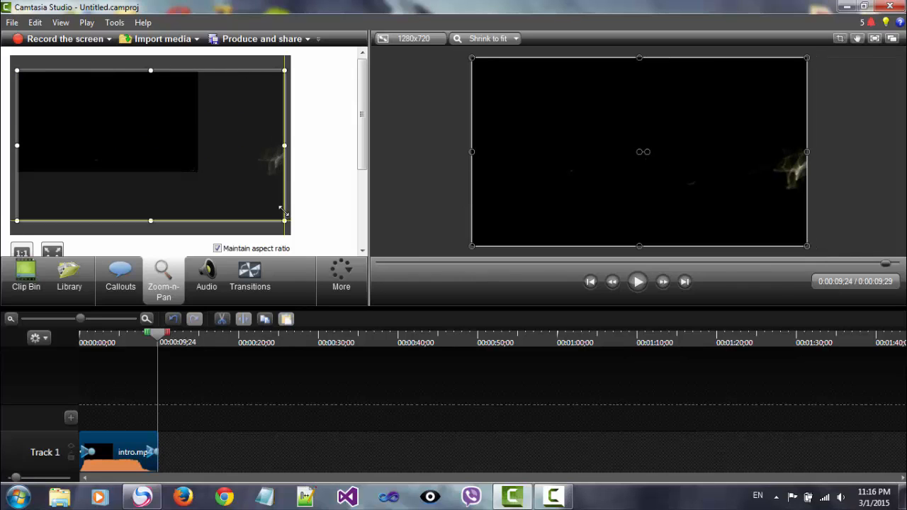
{"action": "left_click", "coordinate": [638, 281]}
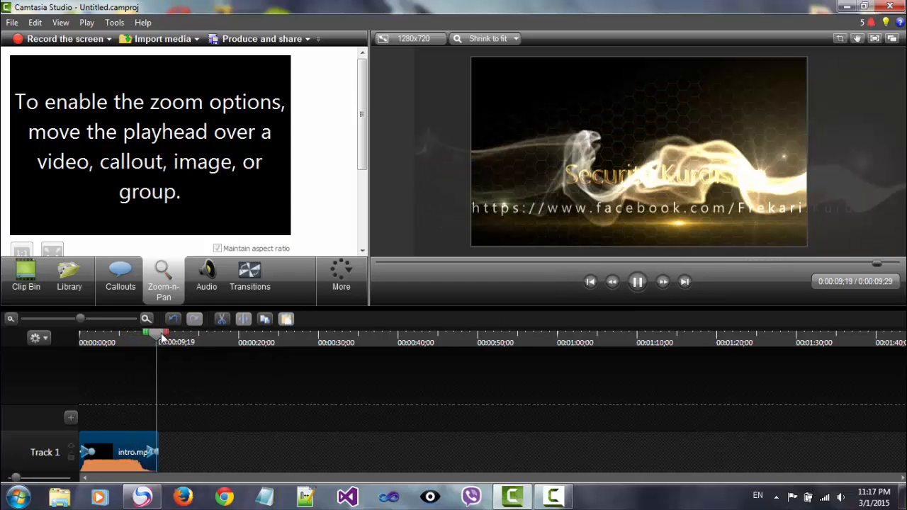
{"action": "left_click_drag", "start_coordinate": [162, 338], "coordinate": [49, 327]}
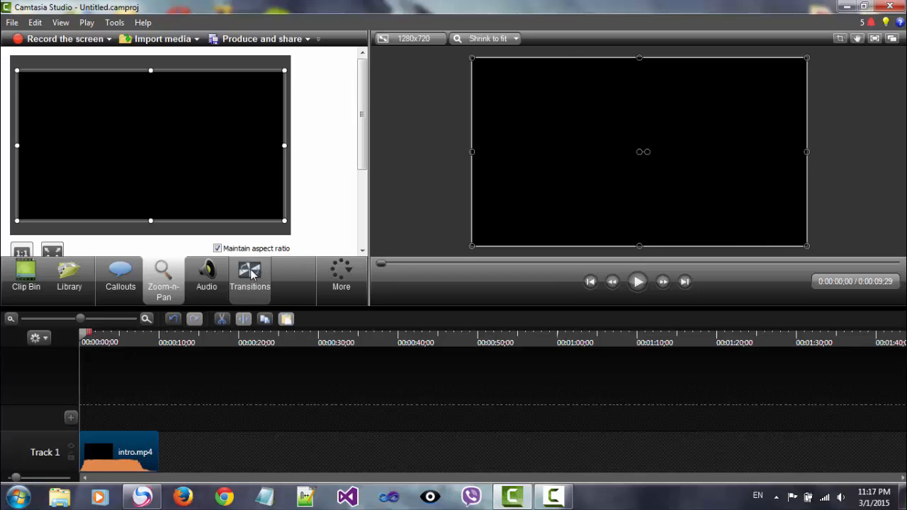
Step: Split intro.mp4 at 0:00:04;22 and place its second part on Track 1 with a short gap after the first
{"action": "left_click", "coordinate": [251, 275]}
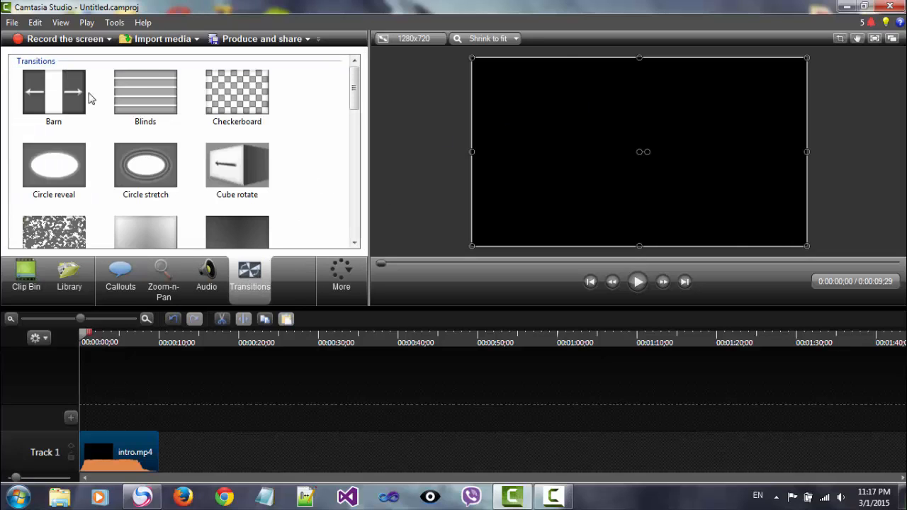
{"action": "left_click_drag", "start_coordinate": [84, 340], "coordinate": [115, 340]}
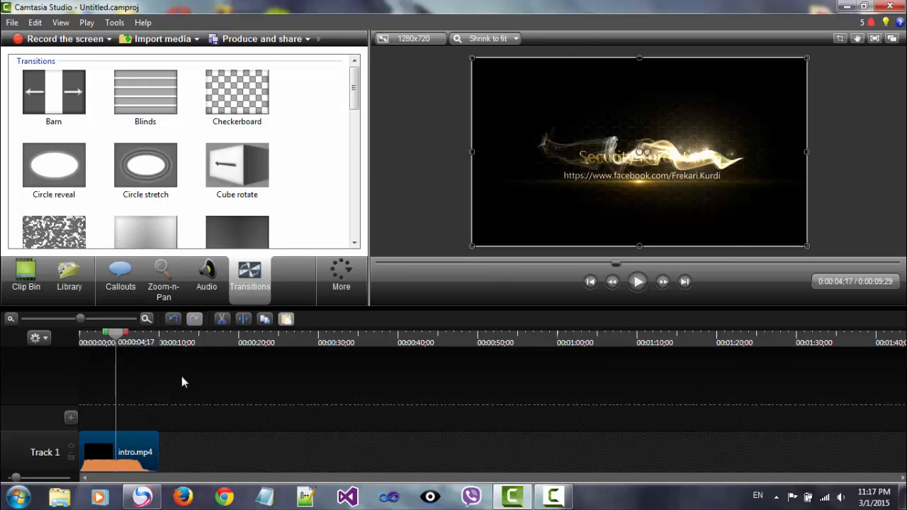
{"action": "left_click_drag", "start_coordinate": [119, 342], "coordinate": [120, 341]}
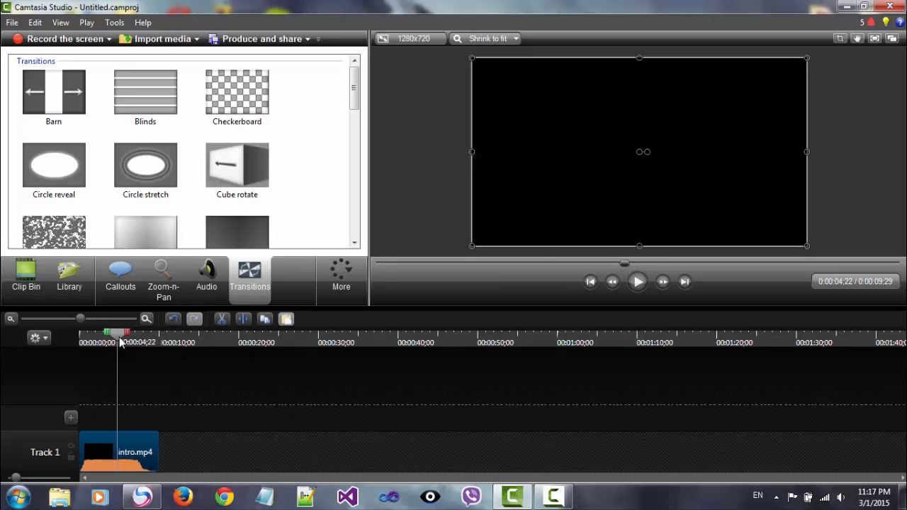
{"action": "left_click", "coordinate": [246, 320]}
{"action": "left_click_drag", "start_coordinate": [146, 452], "coordinate": [277, 410]}
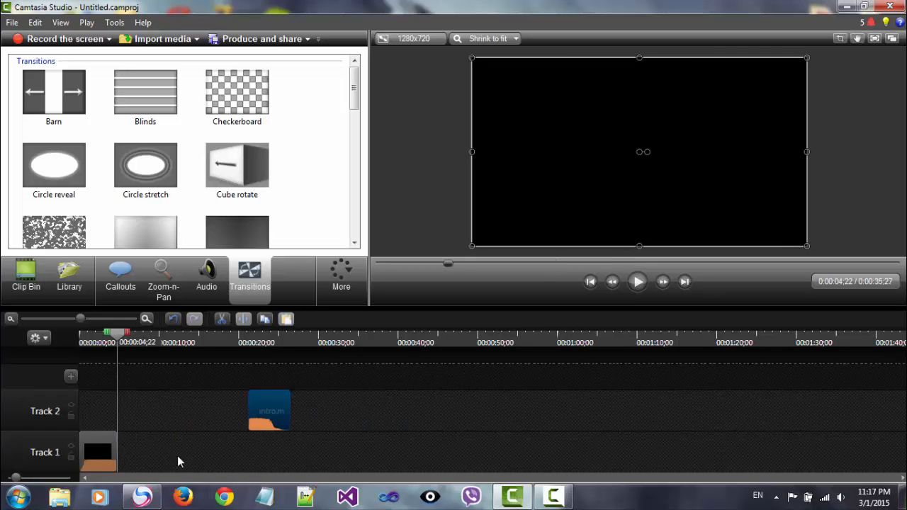
{"action": "left_click_drag", "start_coordinate": [178, 462], "coordinate": [147, 460]}
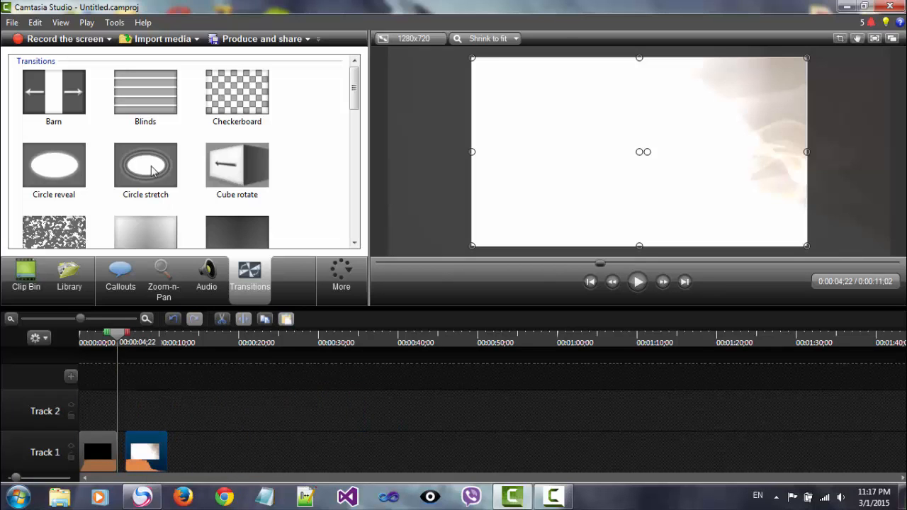
Step: Add Circle stretch to the second clip's start and Circle reveal to the first clip's end, closing the gap between them
{"action": "mouse_move", "coordinate": [152, 170]}
{"action": "left_mouse_down"}
{"action": "mouse_move", "coordinate": [154, 446]}
{"action": "mouse_move", "coordinate": [145, 457]}
{"action": "left_mouse_up"}
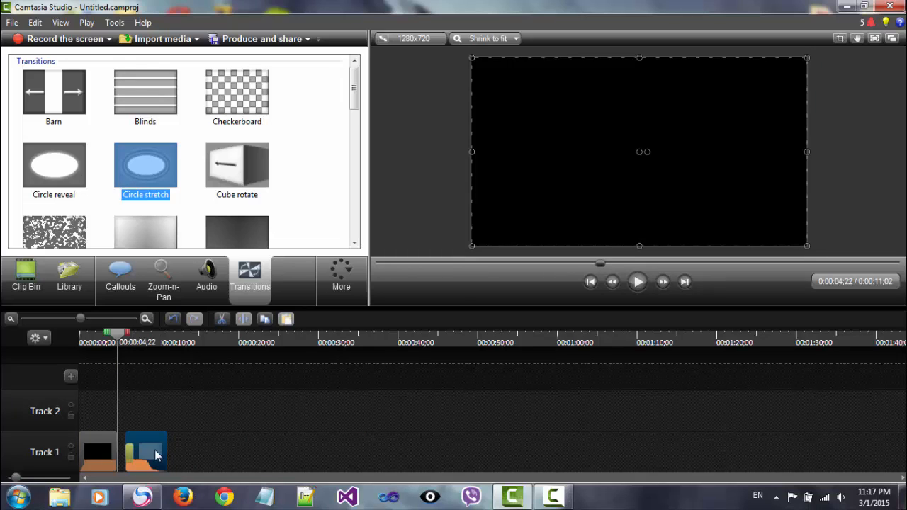
{"action": "left_click_drag", "start_coordinate": [62, 170], "coordinate": [110, 450]}
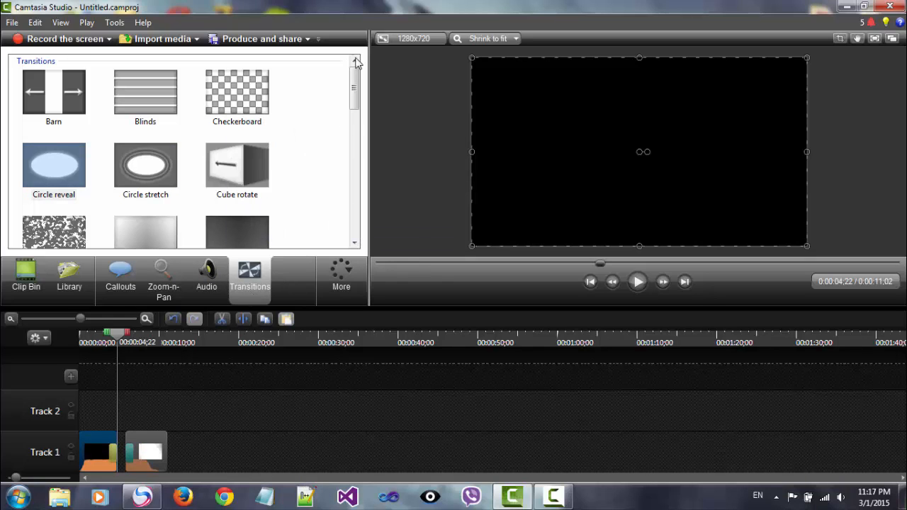
{"action": "mouse_move", "coordinate": [354, 84]}
{"action": "left_mouse_down"}
{"action": "mouse_move", "coordinate": [355, 161]}
{"action": "mouse_move", "coordinate": [356, 79]}
{"action": "left_mouse_up"}
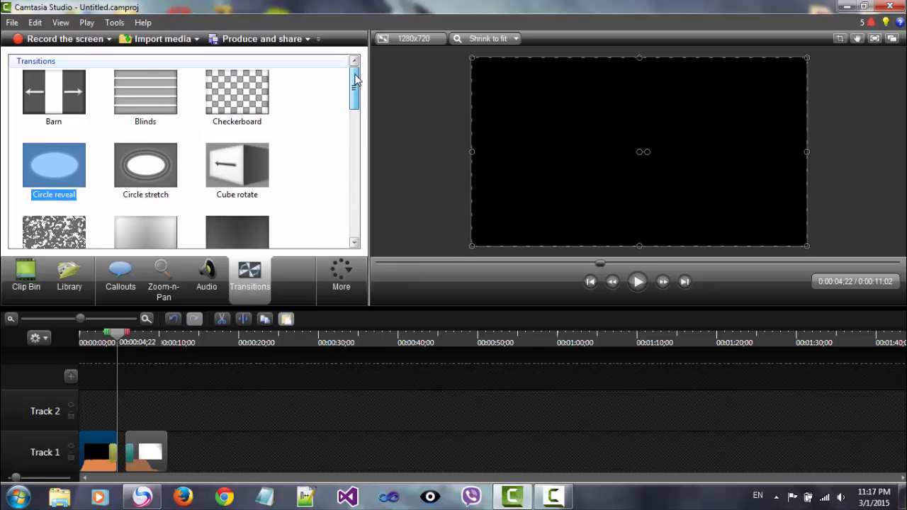
{"action": "left_click", "coordinate": [103, 456]}
{"action": "left_click_drag", "start_coordinate": [138, 455], "coordinate": [124, 423]}
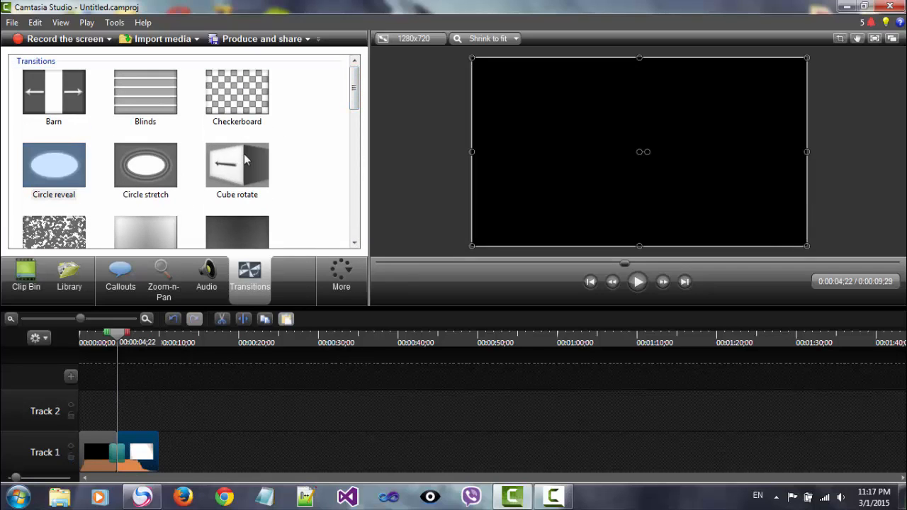
Step: Add a Cube rotate transition to the first clip's start and Circle reveal to the second clip's end
{"action": "left_click", "coordinate": [245, 160]}
{"action": "left_click", "coordinate": [84, 452]}
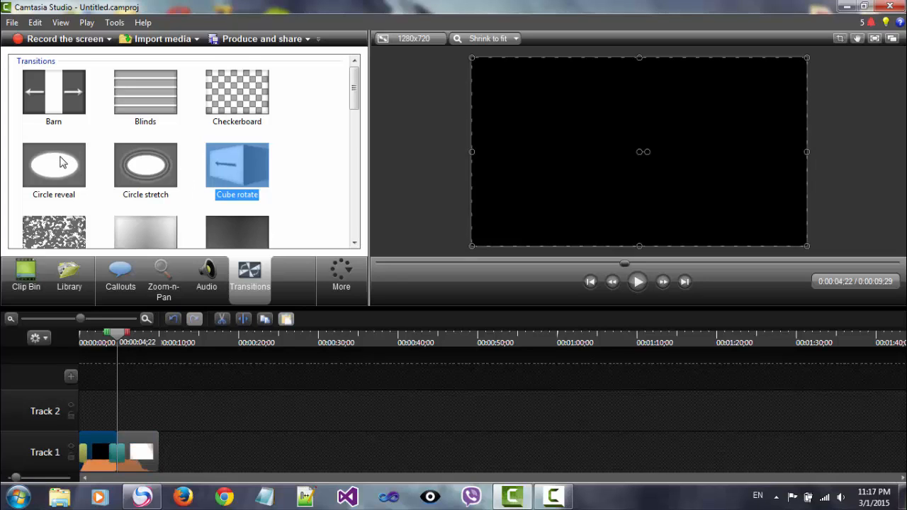
{"action": "left_click", "coordinate": [62, 169]}
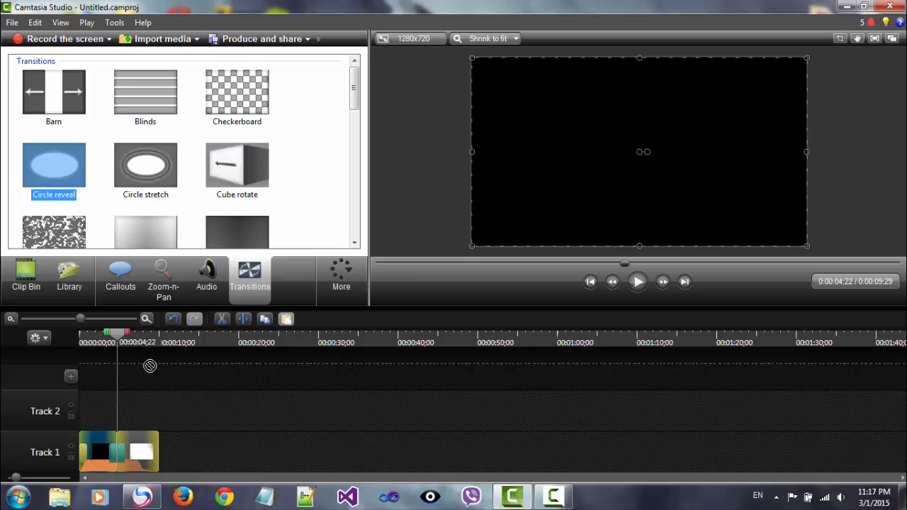
{"action": "left_click", "coordinate": [156, 457]}
Step: Play Track 1 from the beginning twice to preview the transitions on both clips
{"action": "left_click_drag", "start_coordinate": [119, 335], "coordinate": [44, 324]}
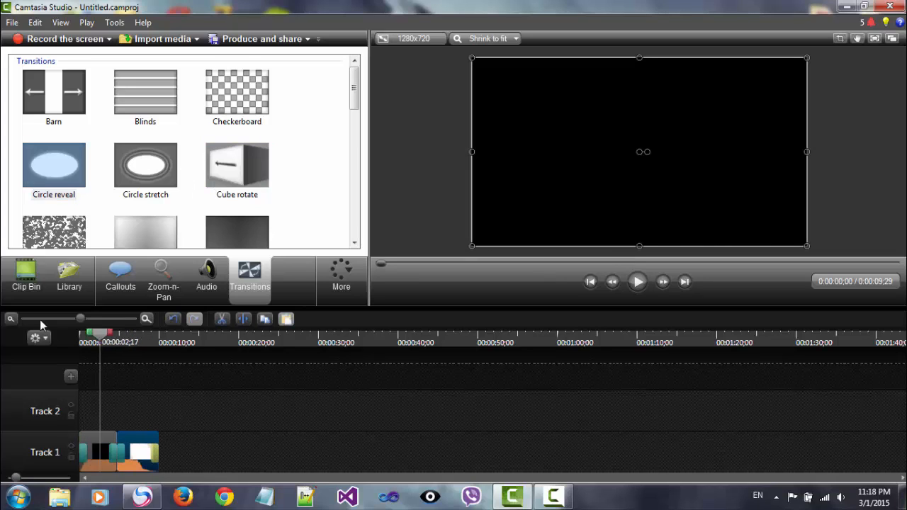
{"action": "left_click", "coordinate": [630, 281]}
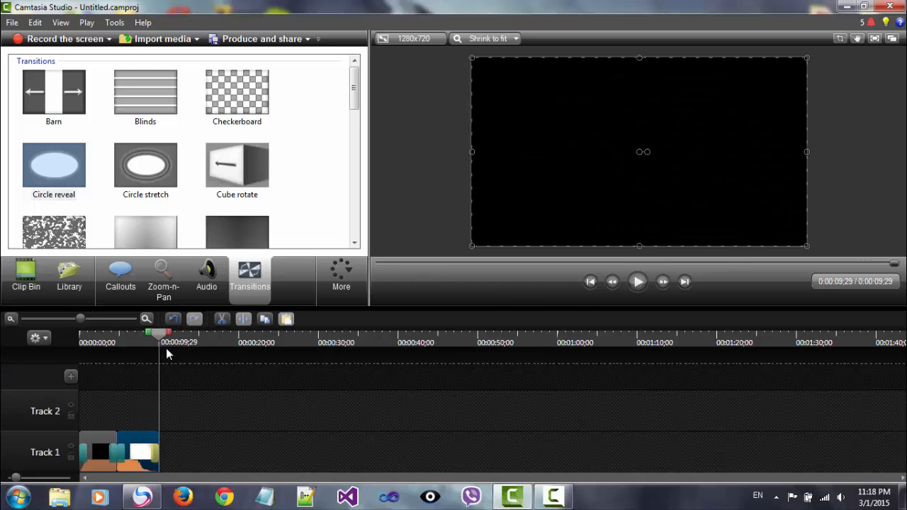
{"action": "left_click_drag", "start_coordinate": [167, 354], "coordinate": [19, 365]}
{"action": "left_click", "coordinate": [637, 281]}
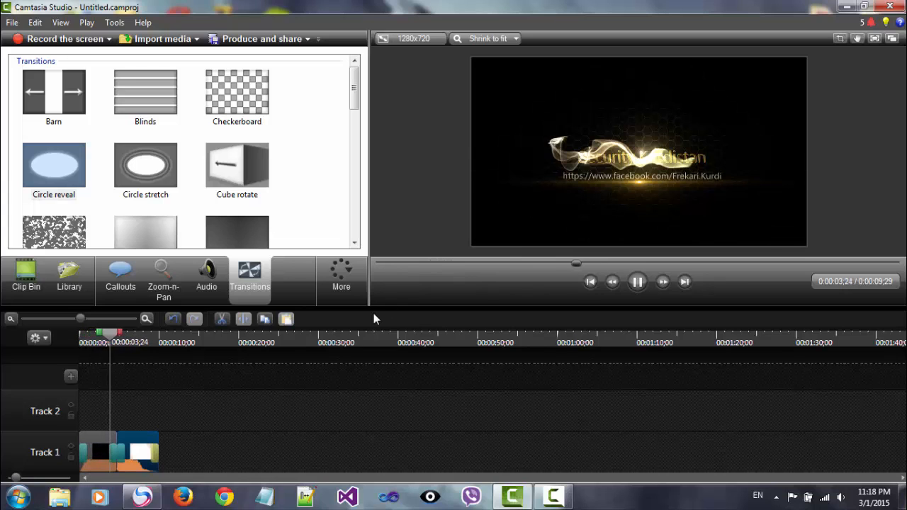
{"action": "left_click", "coordinate": [638, 282]}
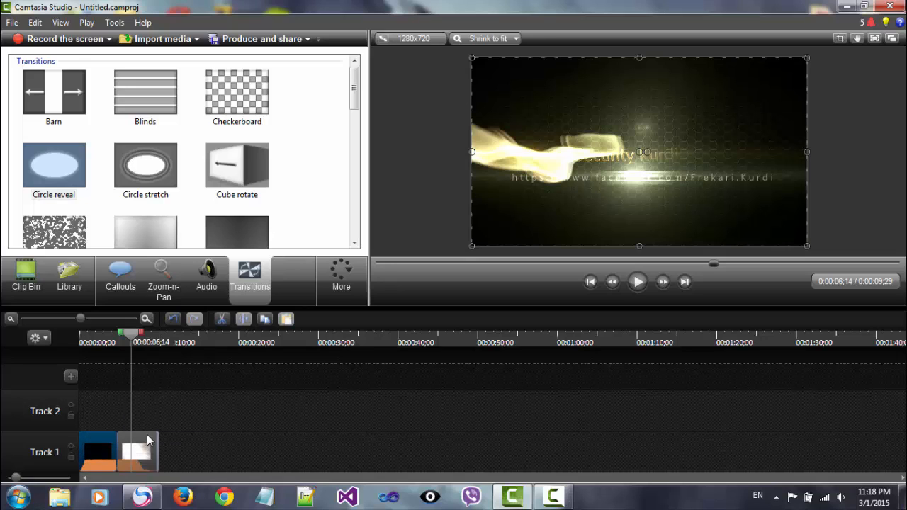
Step: Undo the removal of the first clip's opening transition and redo it
{"action": "left_click", "coordinate": [178, 320]}
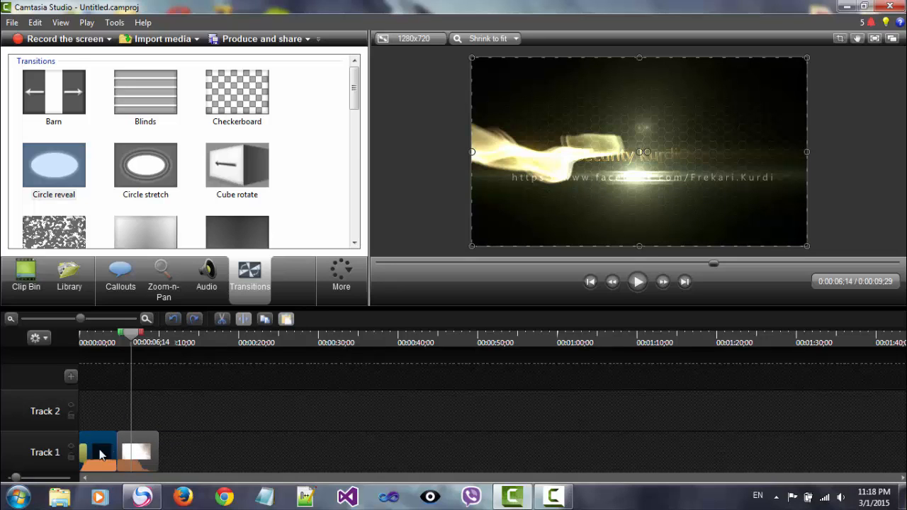
{"action": "key", "text": "ctrl+y"}
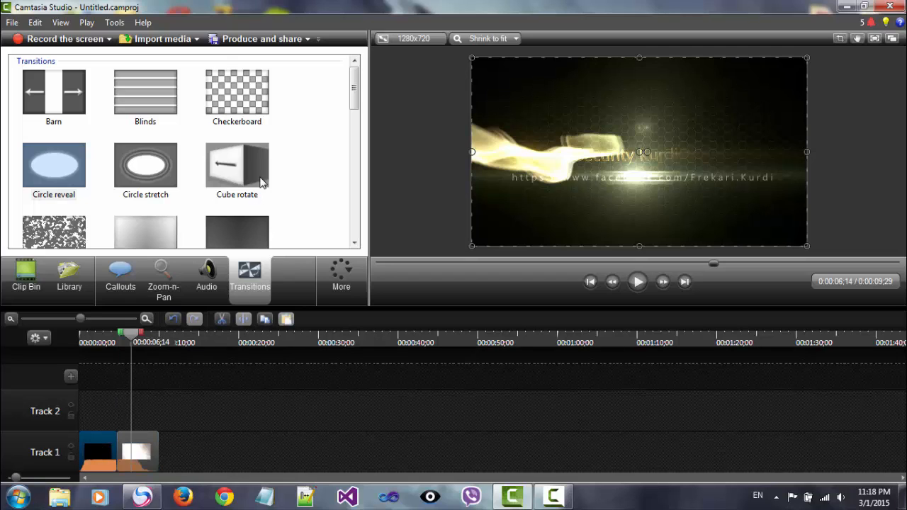
Step: Show the Cursor Effects options in a widened tools area and switch to the Camtasia recorder window
{"action": "left_click_drag", "start_coordinate": [372, 194], "coordinate": [513, 194]}
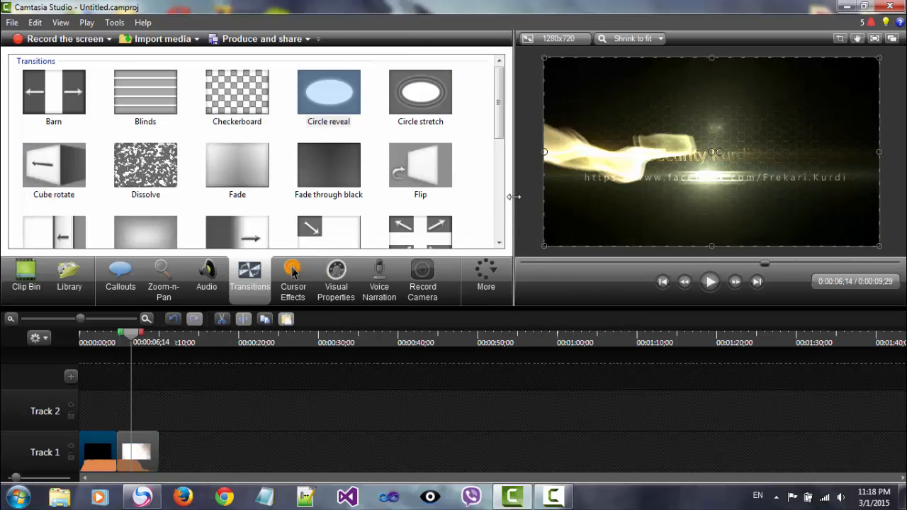
{"action": "left_click", "coordinate": [291, 280]}
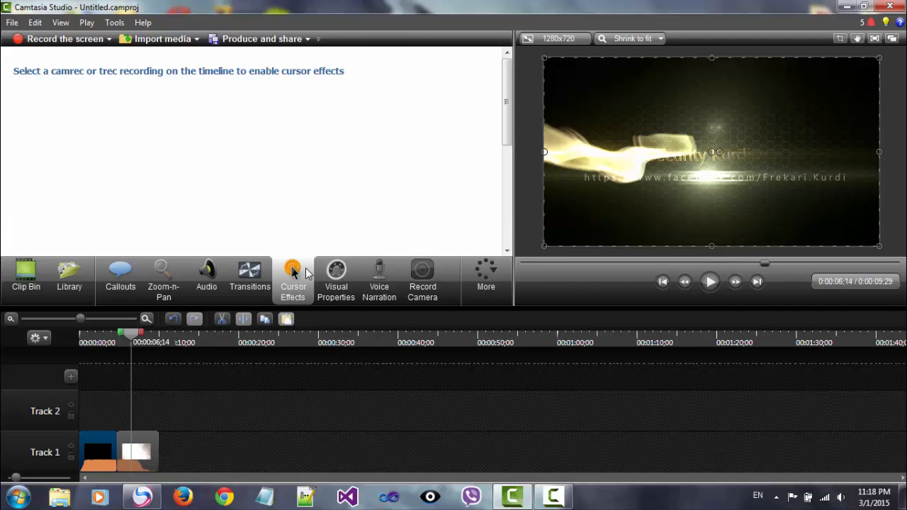
{"action": "left_click", "coordinate": [563, 489]}
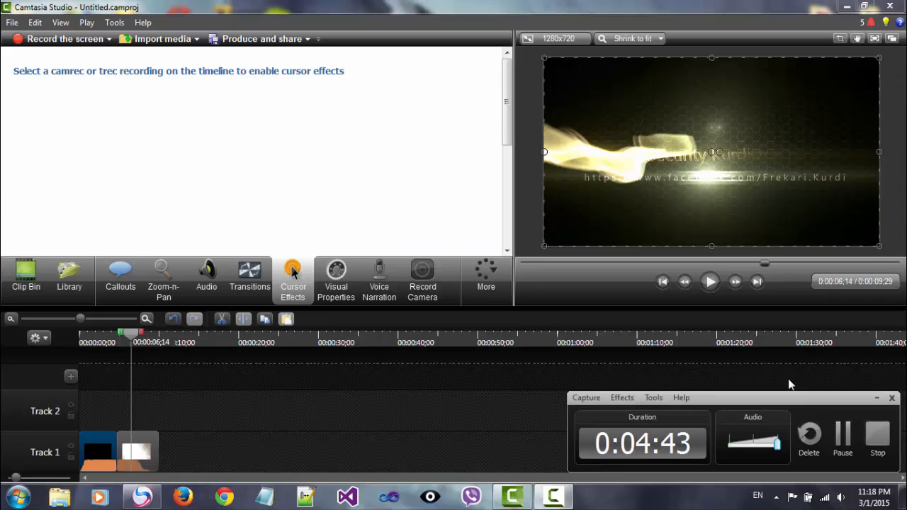
Step: Select the second clip on Track 1 with the recorder minimized and bring the recorder window back
{"action": "left_click", "coordinate": [876, 399]}
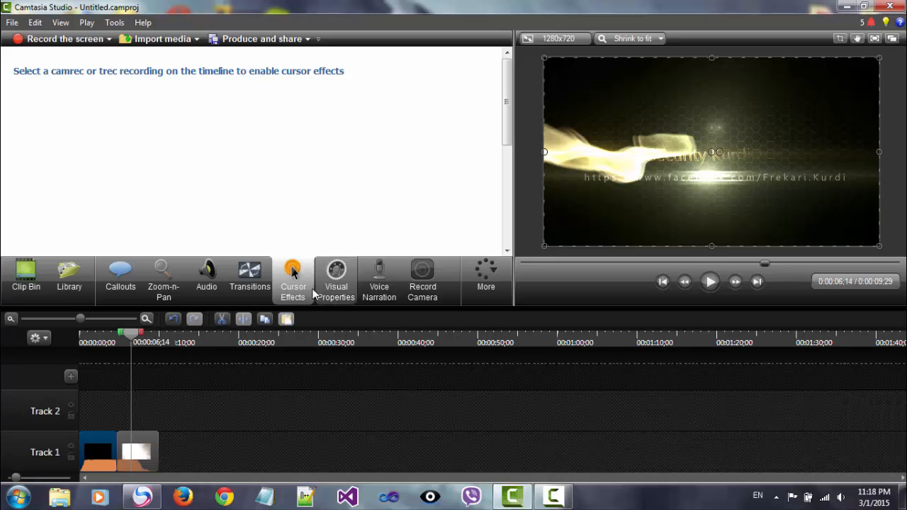
{"action": "left_click", "coordinate": [145, 448]}
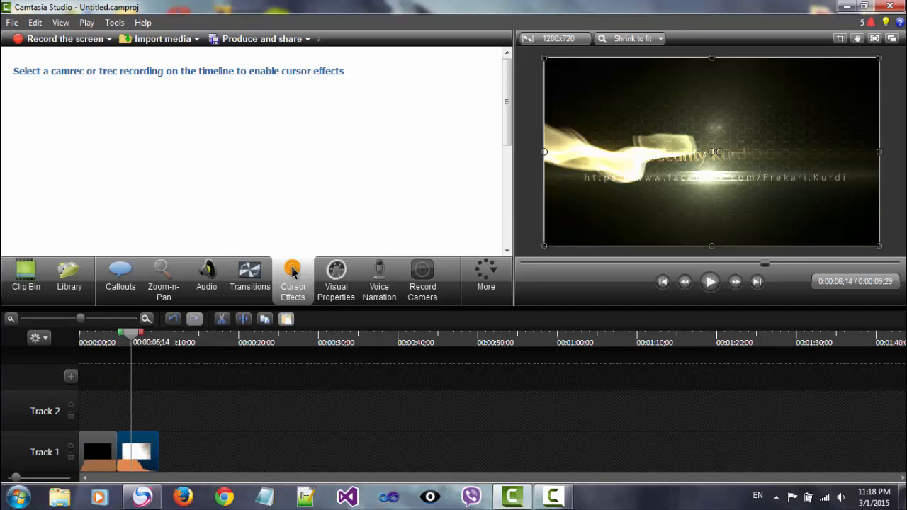
{"action": "left_click", "coordinate": [553, 496]}
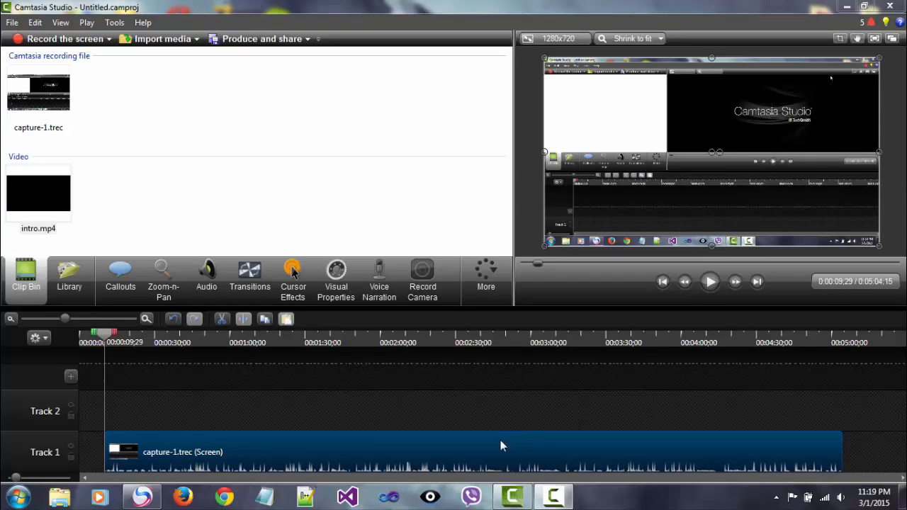
Step: Return the playhead to the timeline start and shift the capture-1.trec clip to the beginning of Track 1
{"action": "left_click_drag", "start_coordinate": [104, 332], "coordinate": [48, 327]}
{"action": "left_click_drag", "start_coordinate": [185, 449], "coordinate": [165, 448]}
{"action": "left_click", "coordinate": [39, 99]}
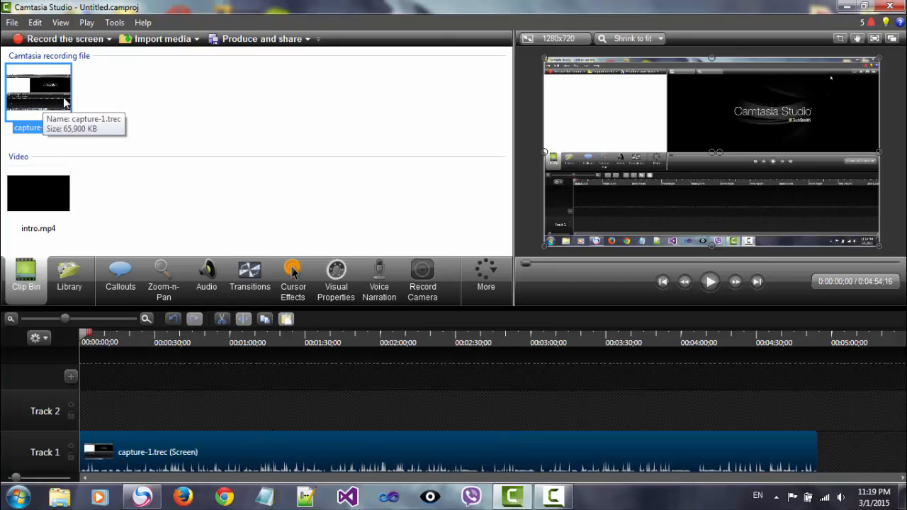
{"action": "left_click", "coordinate": [54, 210]}
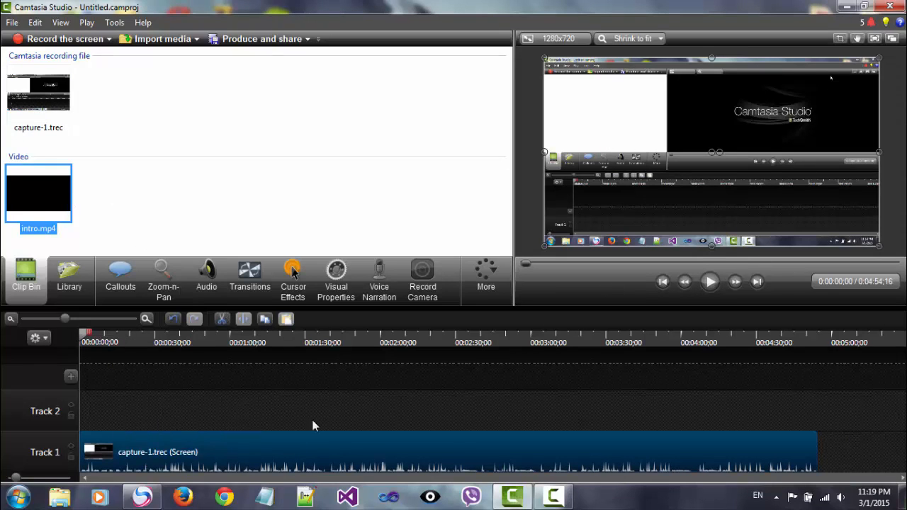
Step: Select the capture-1.trec clip on Track 1 and show its Cursor Effects options
{"action": "left_click_drag", "start_coordinate": [218, 432], "coordinate": [191, 438]}
{"action": "left_click", "coordinate": [184, 456]}
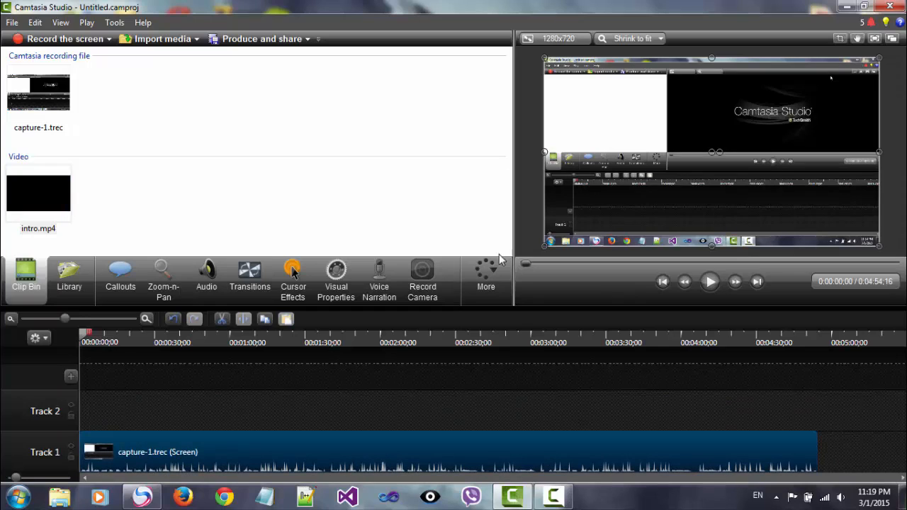
{"action": "left_click", "coordinate": [293, 280]}
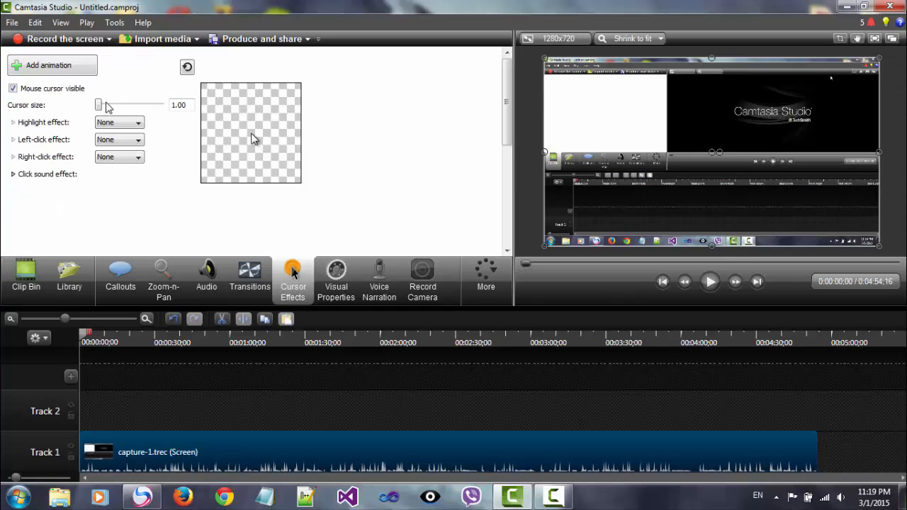
Step: Try a cursor size of 5.00, preview the clip briefly and set the size back to 1.00
{"action": "left_click_drag", "start_coordinate": [99, 106], "coordinate": [188, 108]}
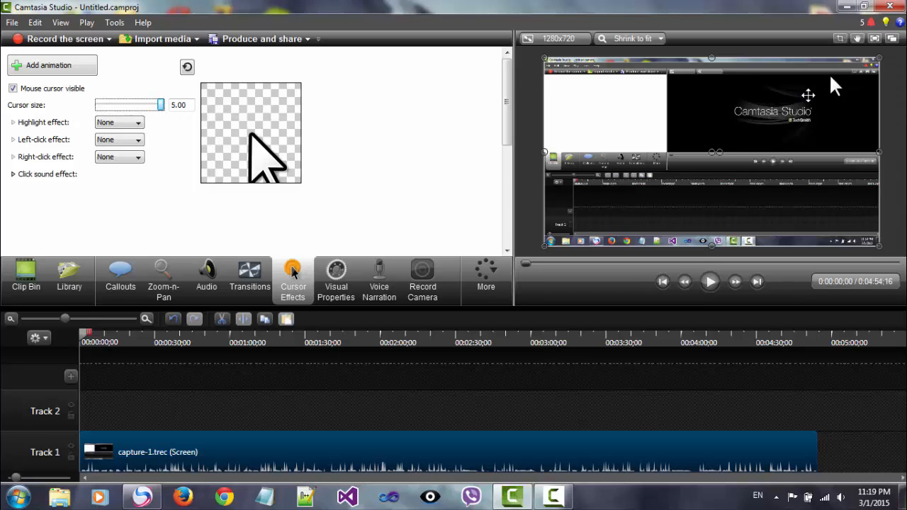
{"action": "left_click", "coordinate": [709, 281]}
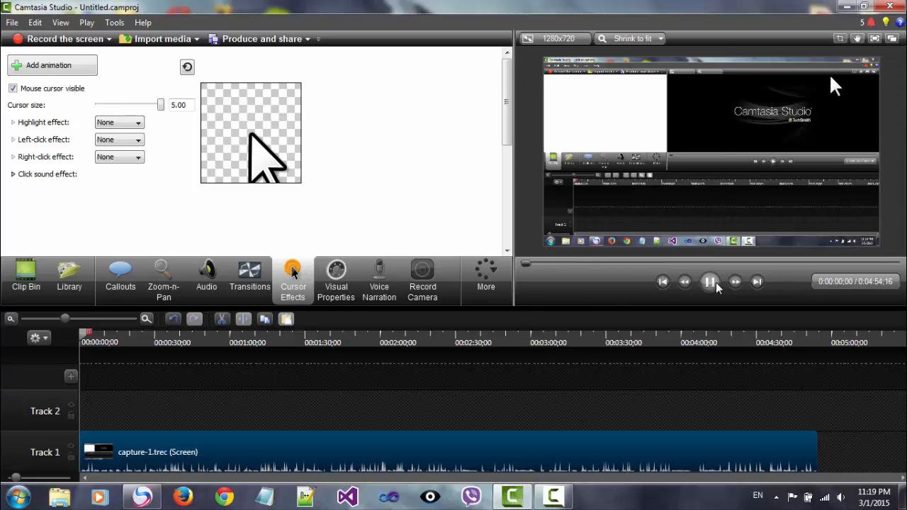
{"action": "left_click", "coordinate": [709, 281]}
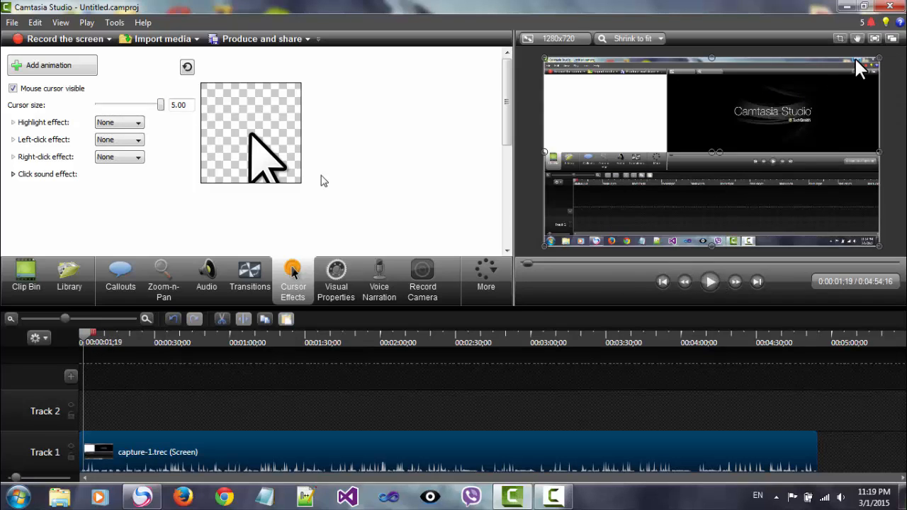
{"action": "left_click_drag", "start_coordinate": [161, 104], "coordinate": [98, 105]}
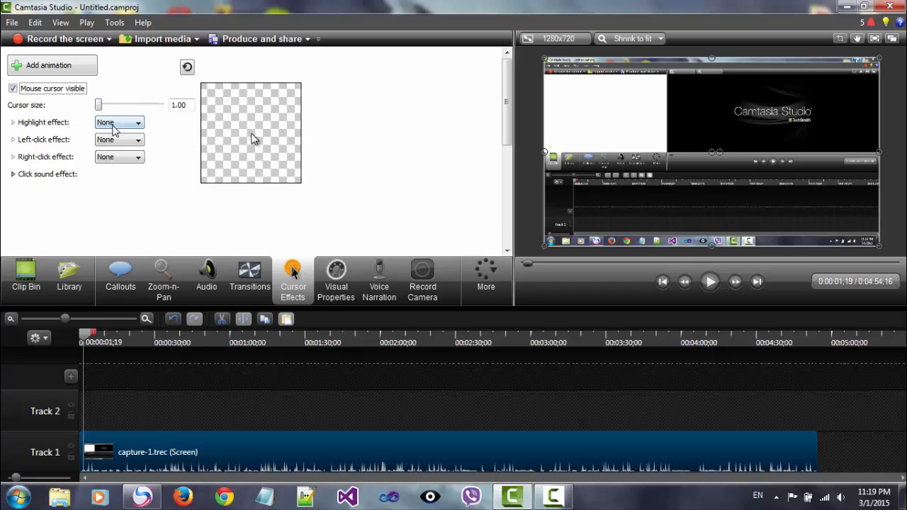
Step: Apply the Highlight cursor highlight effect to the clip and preview it briefly
{"action": "left_click", "coordinate": [113, 125]}
{"action": "left_click", "coordinate": [126, 141]}
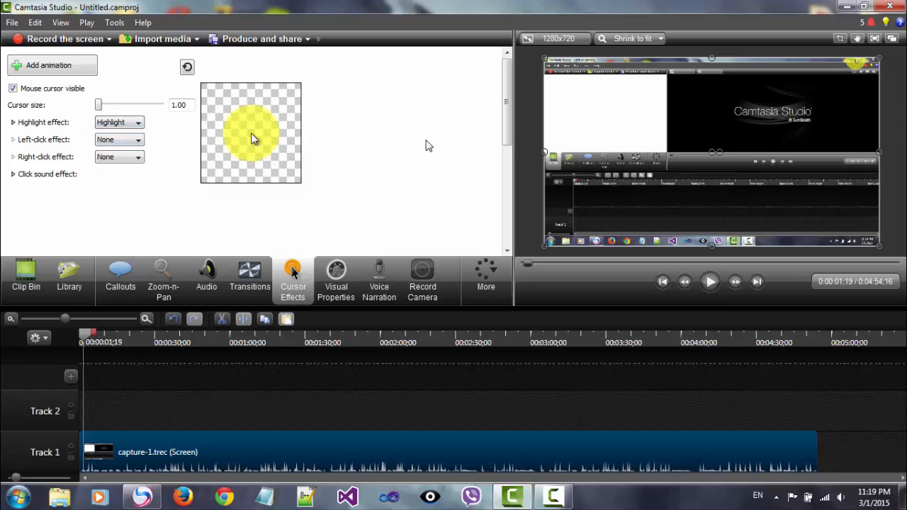
{"action": "left_click", "coordinate": [710, 281]}
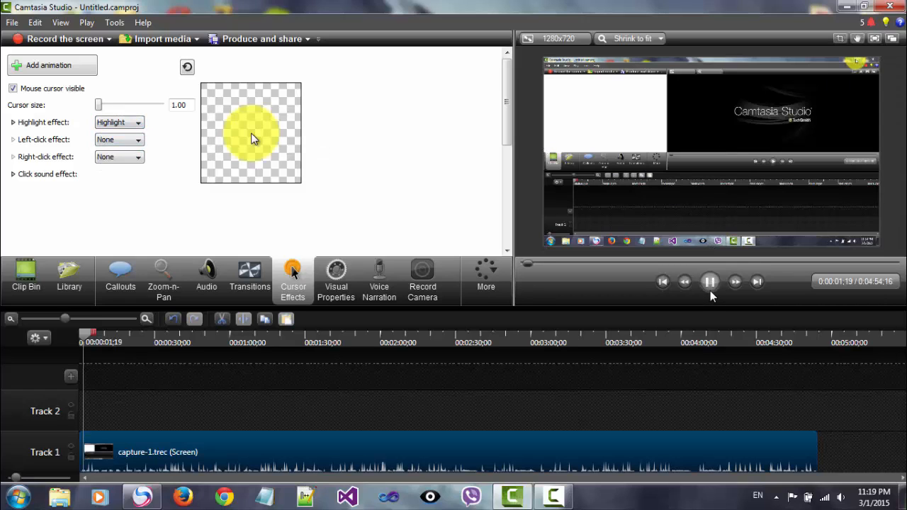
{"action": "left_click", "coordinate": [710, 284]}
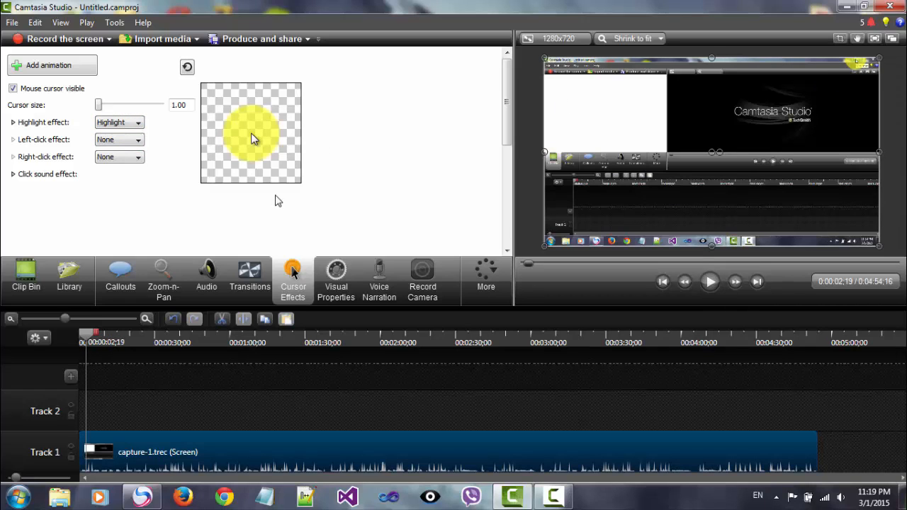
Step: Try the Spotlight option as the cursor's highlight effect
{"action": "left_click", "coordinate": [131, 124]}
{"action": "left_click", "coordinate": [120, 151]}
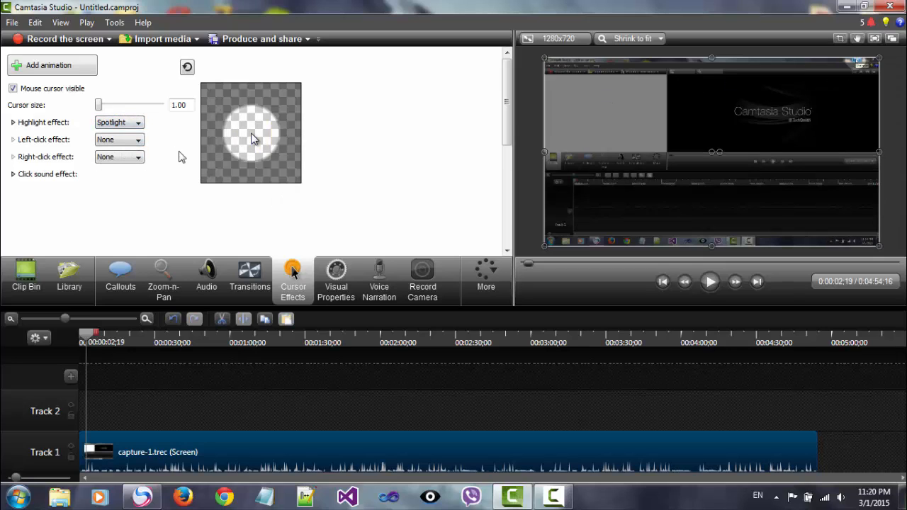
{"action": "left_click", "coordinate": [126, 124]}
{"action": "left_click", "coordinate": [119, 152]}
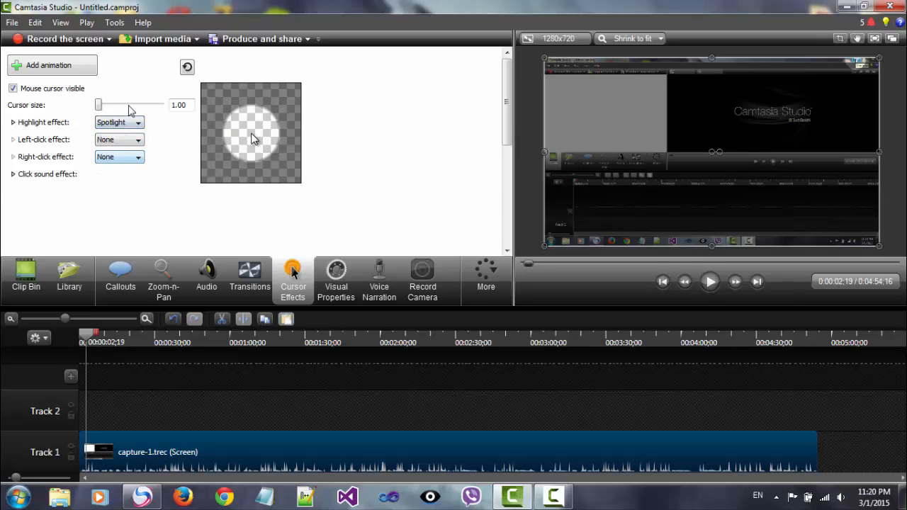
Step: Set the cursor's highlight effect to Magnify
{"action": "left_click", "coordinate": [131, 124]}
{"action": "left_click", "coordinate": [121, 161]}
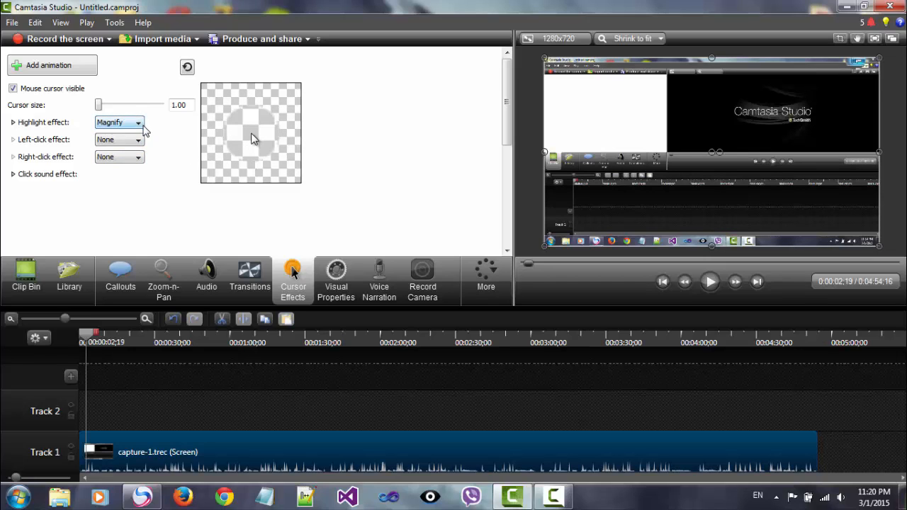
{"action": "left_click", "coordinate": [125, 123]}
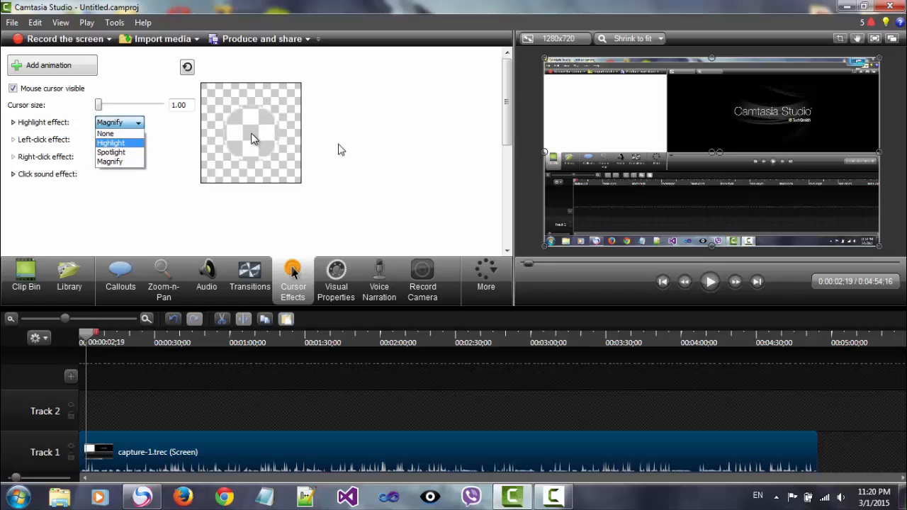
{"action": "left_click", "coordinate": [342, 149]}
Step: Try Rings as the left-click effect, change it to Warp and preview the clip
{"action": "left_click", "coordinate": [112, 142]}
{"action": "left_click", "coordinate": [111, 161]}
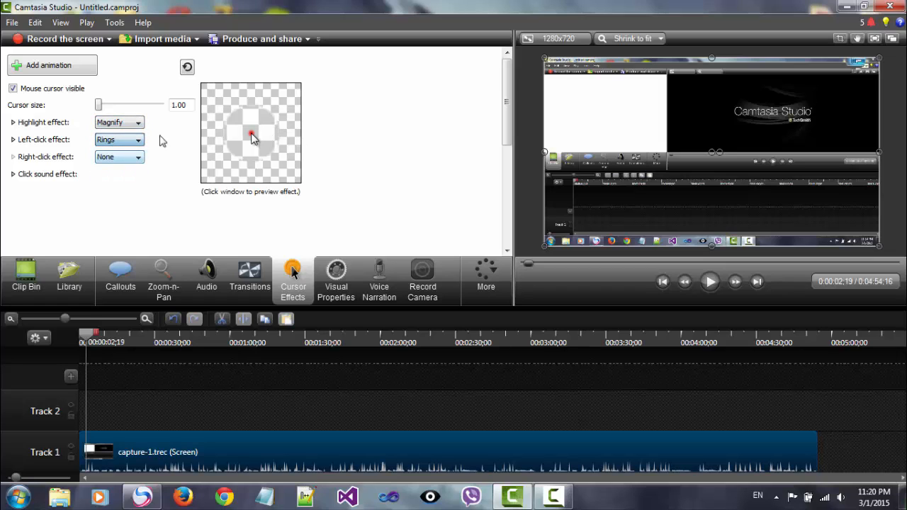
{"action": "left_click", "coordinate": [138, 144]}
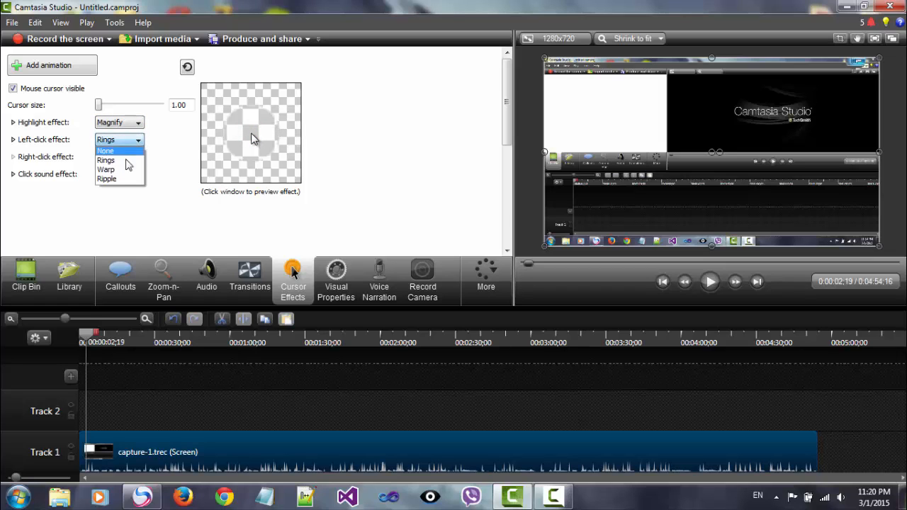
{"action": "left_click", "coordinate": [120, 175]}
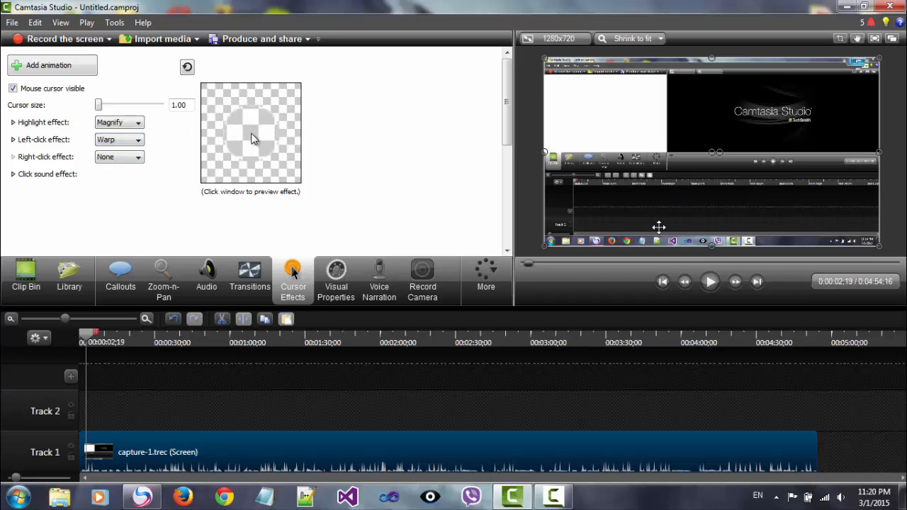
{"action": "left_click", "coordinate": [709, 281]}
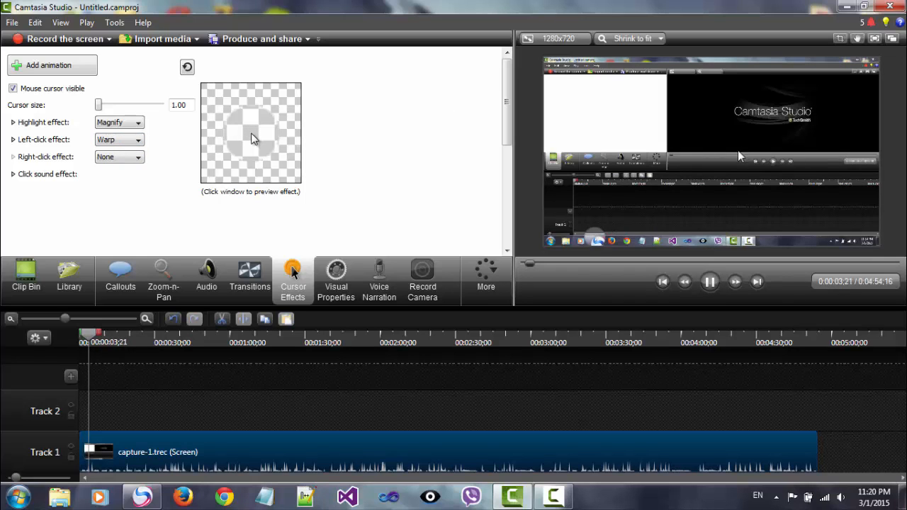
{"action": "left_click", "coordinate": [709, 281]}
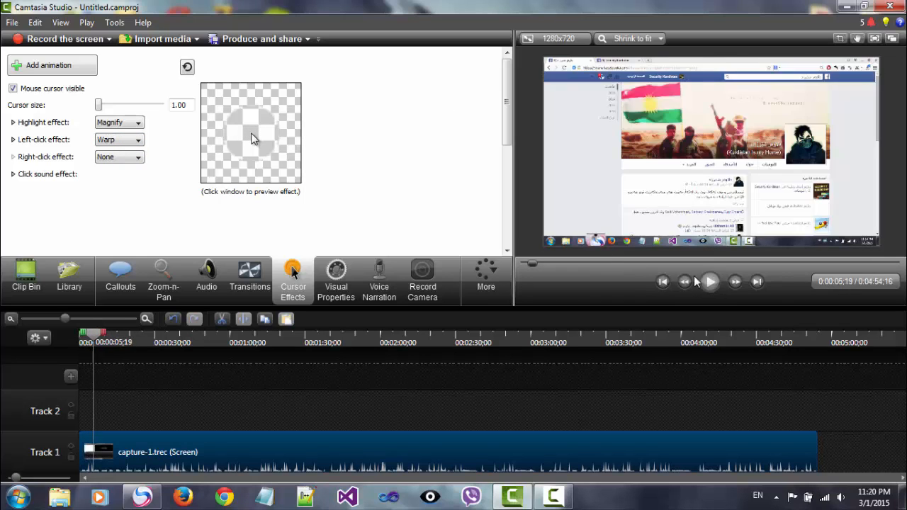
Step: Set the right-click effect to Ripple and play the clip to preview it
{"action": "left_click", "coordinate": [124, 158]}
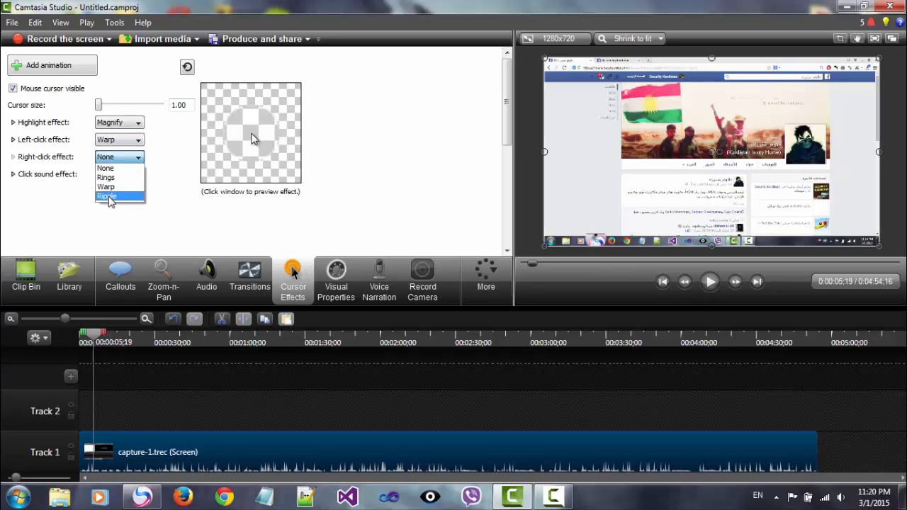
{"action": "left_click", "coordinate": [112, 196]}
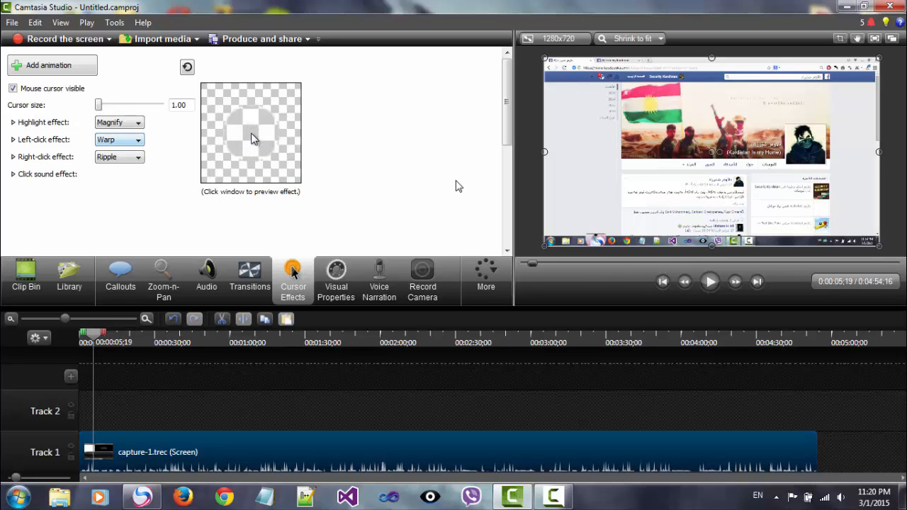
{"action": "left_click", "coordinate": [710, 281]}
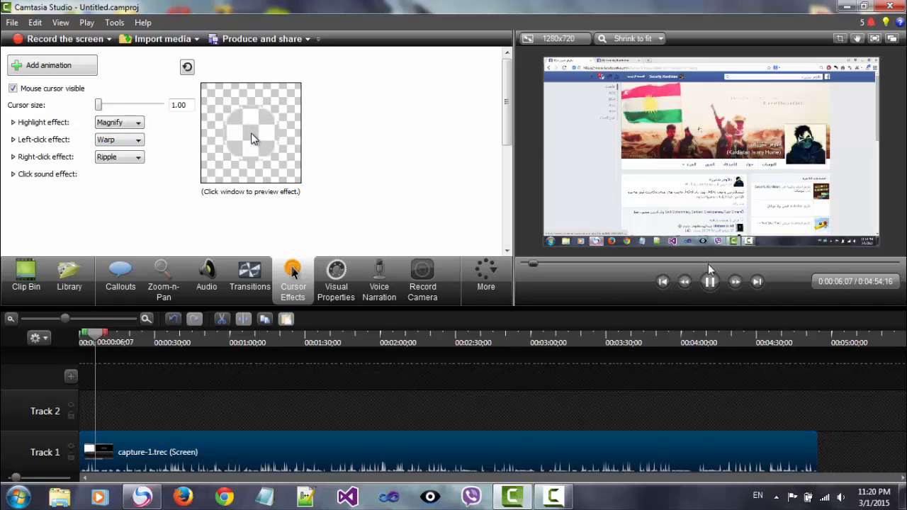
{"action": "left_click", "coordinate": [709, 281]}
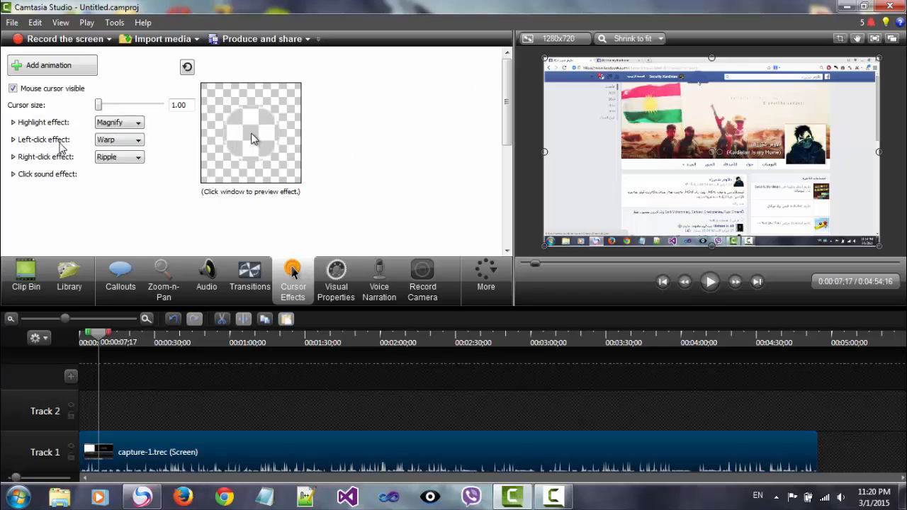
Step: Reselect Warp for the left-click effect, preview it in the sample window, and reselect Ripple for the right-click effect
{"action": "left_click", "coordinate": [117, 139]}
{"action": "left_click", "coordinate": [115, 170]}
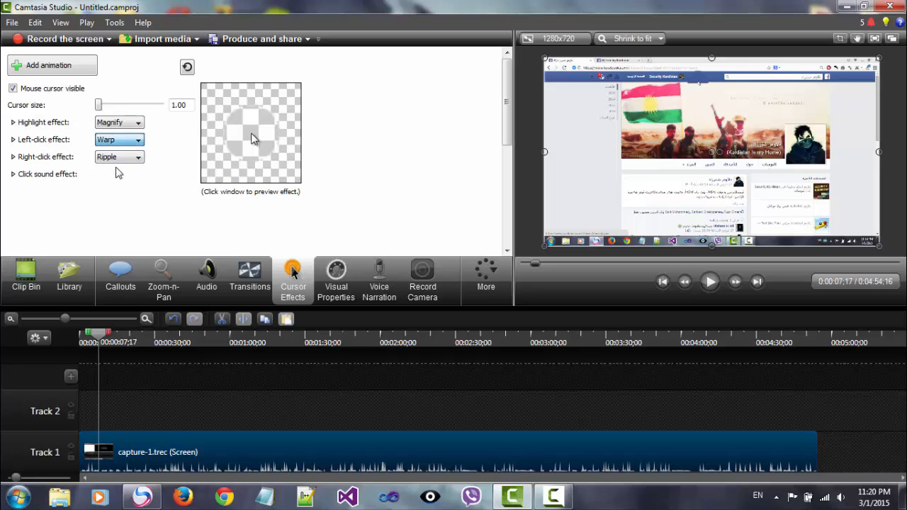
{"action": "left_click", "coordinate": [252, 131]}
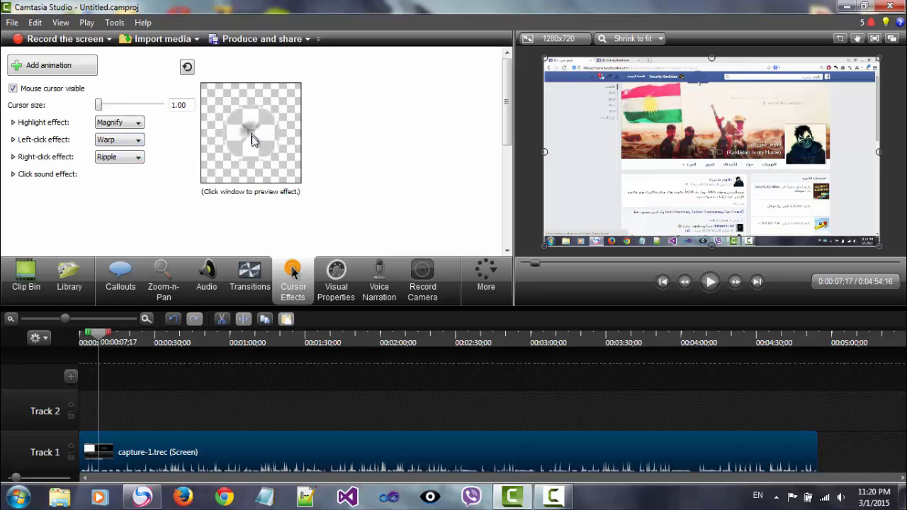
{"action": "left_click", "coordinate": [111, 158]}
{"action": "left_click", "coordinate": [115, 196]}
{"action": "left_click", "coordinate": [108, 156]}
{"action": "left_click", "coordinate": [116, 196]}
Step: Increase the Ripple right-click effect's size to 63.4 and briefly view the left-click effect's size and duration settings
{"action": "left_click", "coordinate": [15, 157]}
{"action": "left_click", "coordinate": [122, 175]}
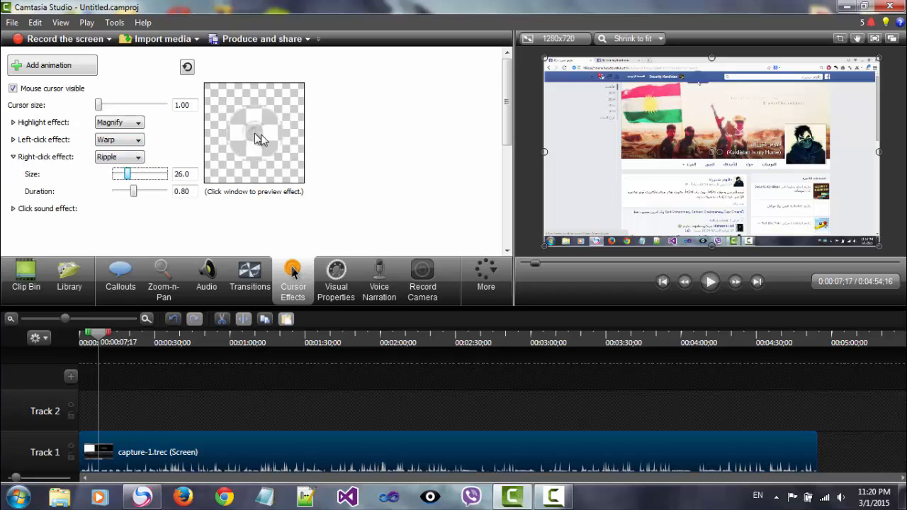
{"action": "left_click_drag", "start_coordinate": [129, 175], "coordinate": [153, 178]}
{"action": "left_click", "coordinate": [12, 140]}
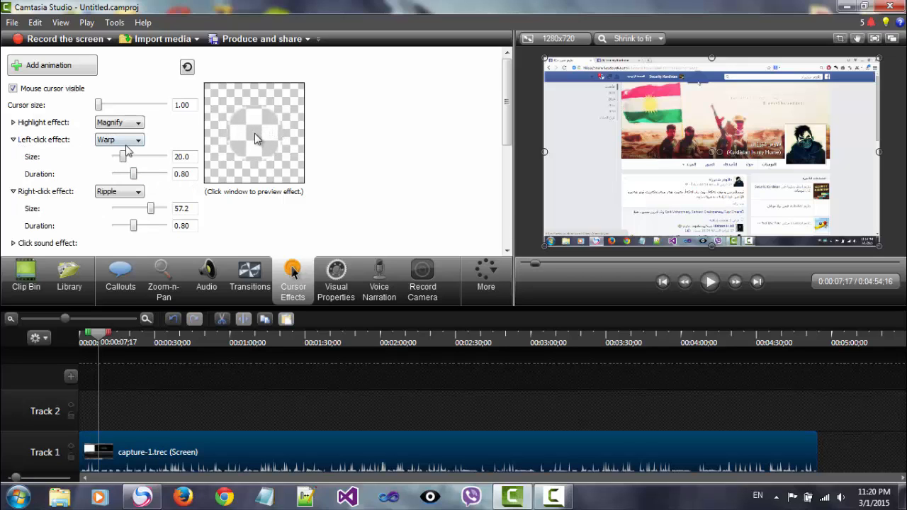
{"action": "left_click", "coordinate": [14, 140]}
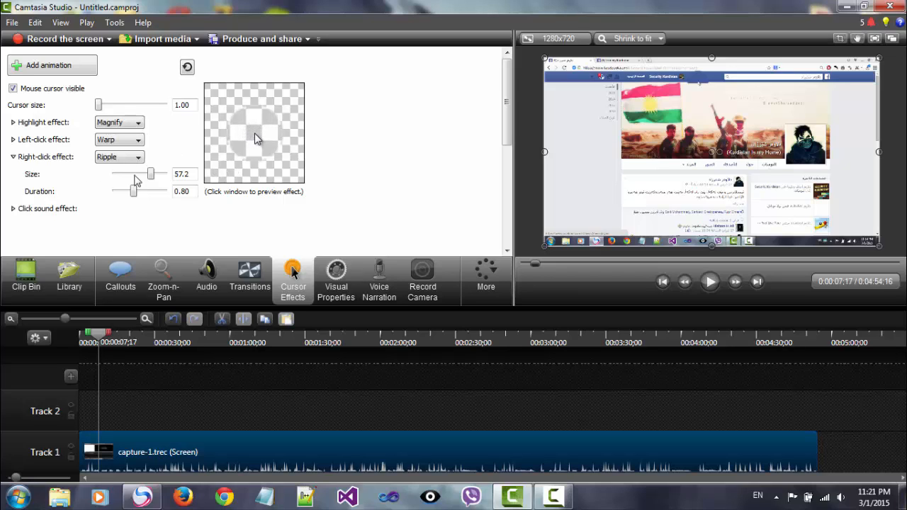
{"action": "mouse_move", "coordinate": [150, 173]}
{"action": "left_mouse_down"}
{"action": "mouse_move", "coordinate": [77, 187]}
{"action": "mouse_move", "coordinate": [156, 174]}
{"action": "left_mouse_up"}
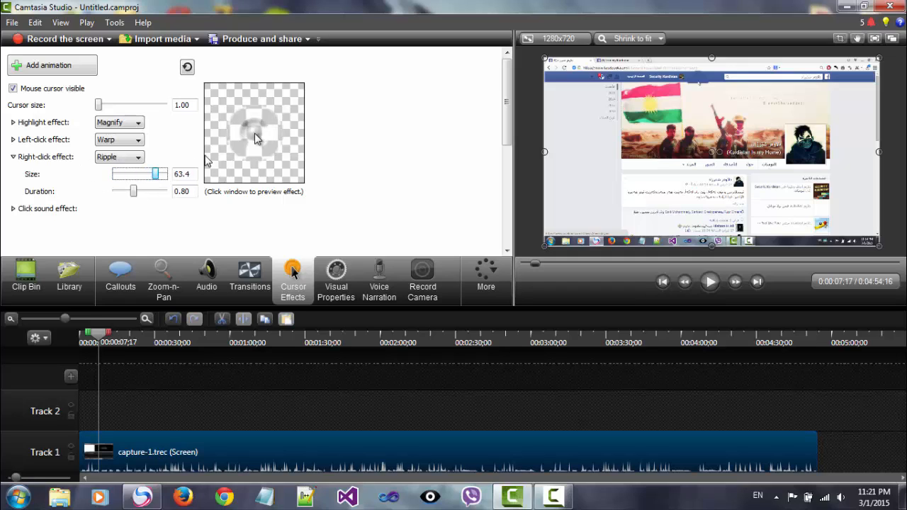
{"action": "left_click", "coordinate": [15, 158]}
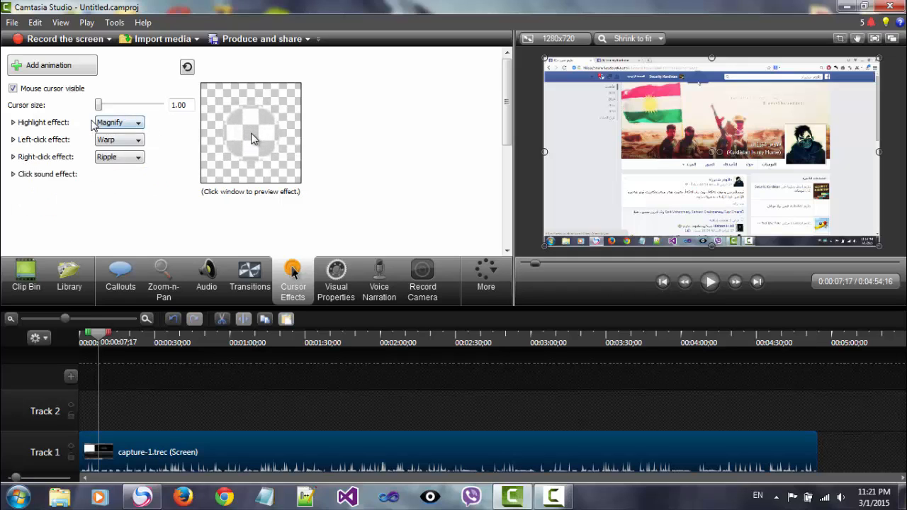
Step: Set the left-click sound effect to Mouse click and the right-click sound to Laptop click, and play the clip briefly to preview them
{"action": "left_click", "coordinate": [106, 124]}
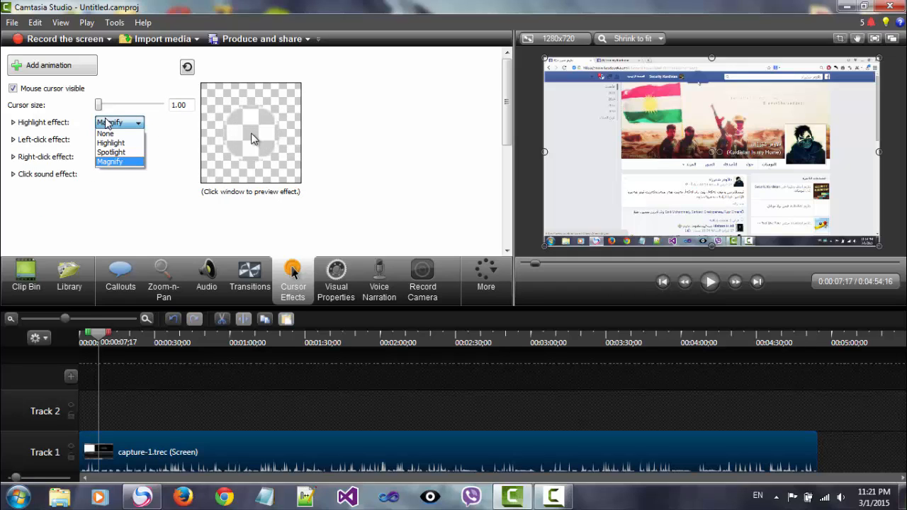
{"action": "left_click", "coordinate": [16, 175]}
{"action": "left_click", "coordinate": [108, 194]}
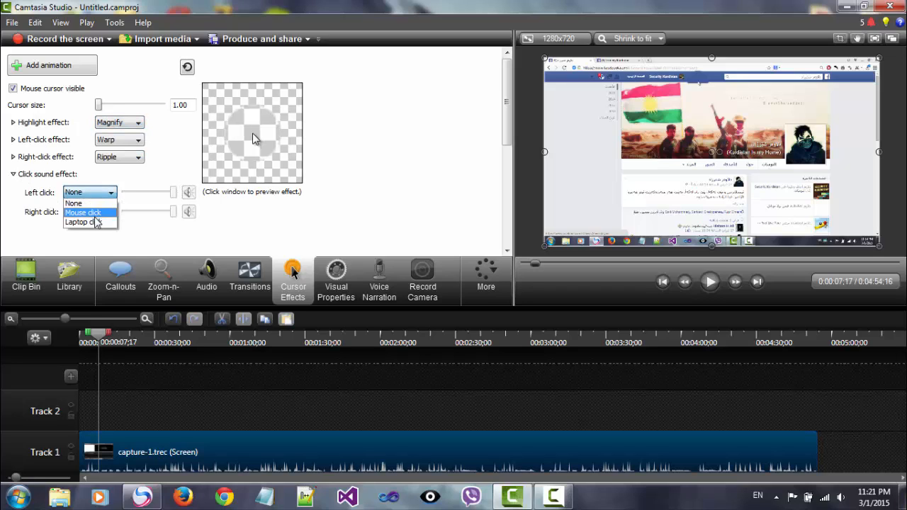
{"action": "left_click", "coordinate": [87, 213]}
{"action": "left_click", "coordinate": [91, 211]}
{"action": "left_click", "coordinate": [90, 241]}
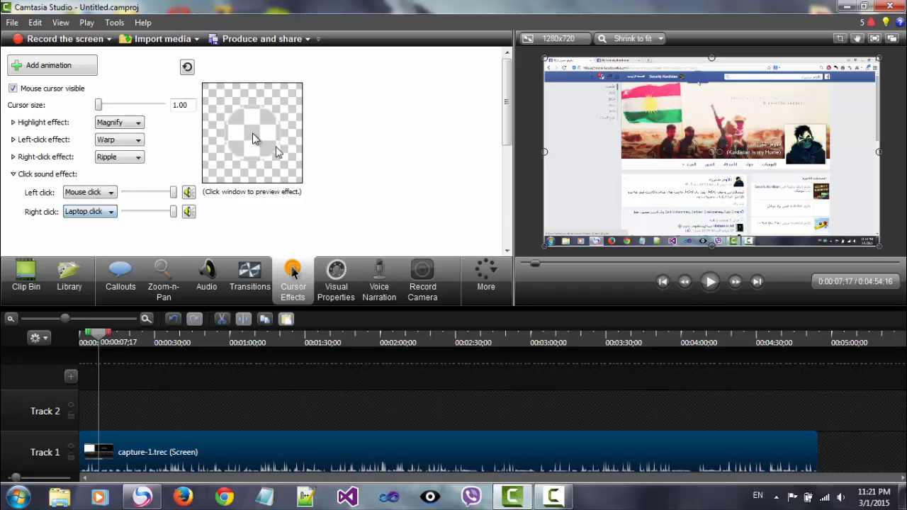
{"action": "left_click", "coordinate": [710, 282]}
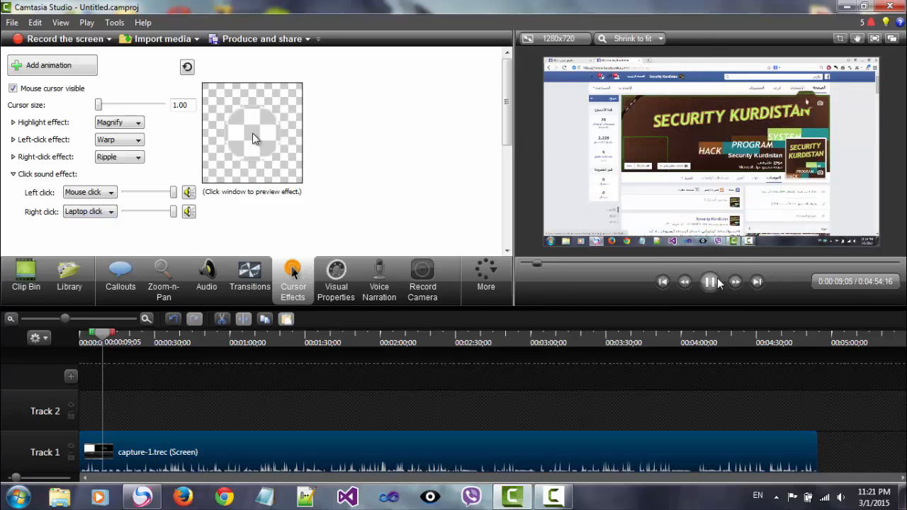
{"action": "key", "text": "space"}
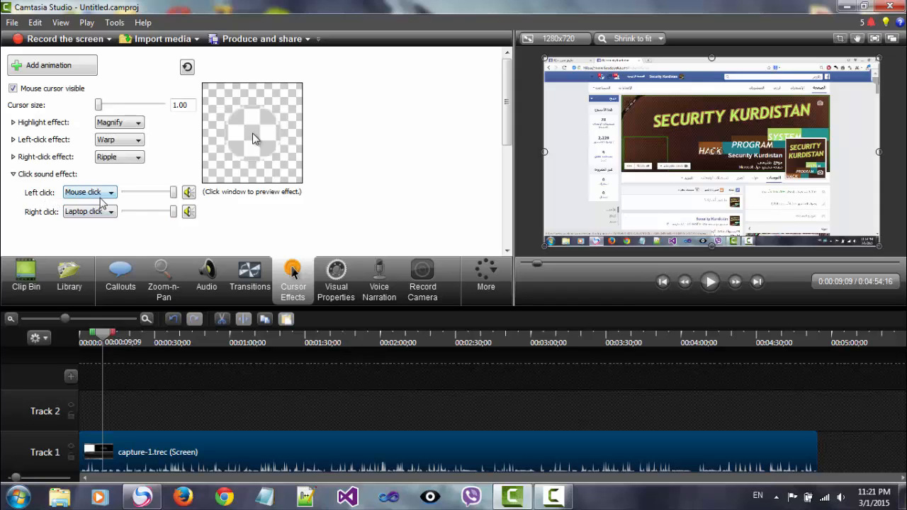
Step: Try Mouse click as the right-click sound effect and change it back to Laptop click
{"action": "left_click", "coordinate": [91, 212]}
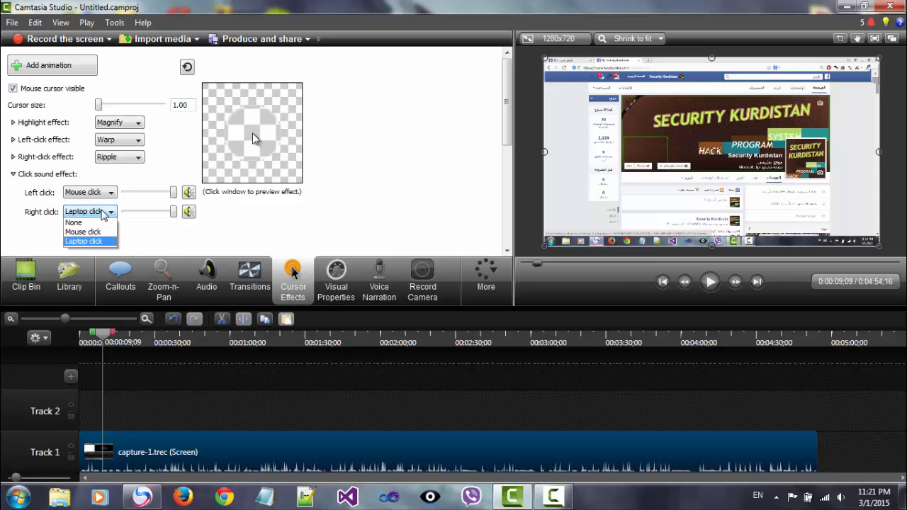
{"action": "left_click", "coordinate": [90, 233]}
{"action": "left_click", "coordinate": [91, 212]}
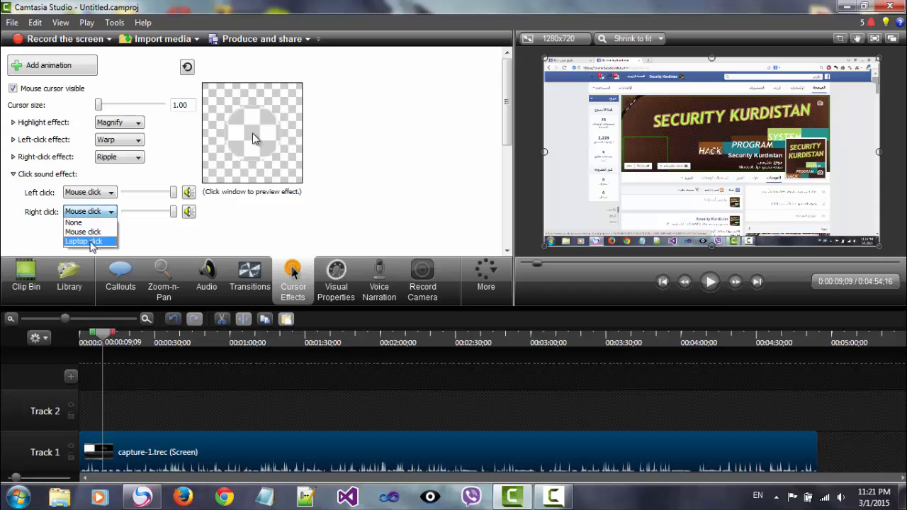
{"action": "left_click", "coordinate": [92, 242]}
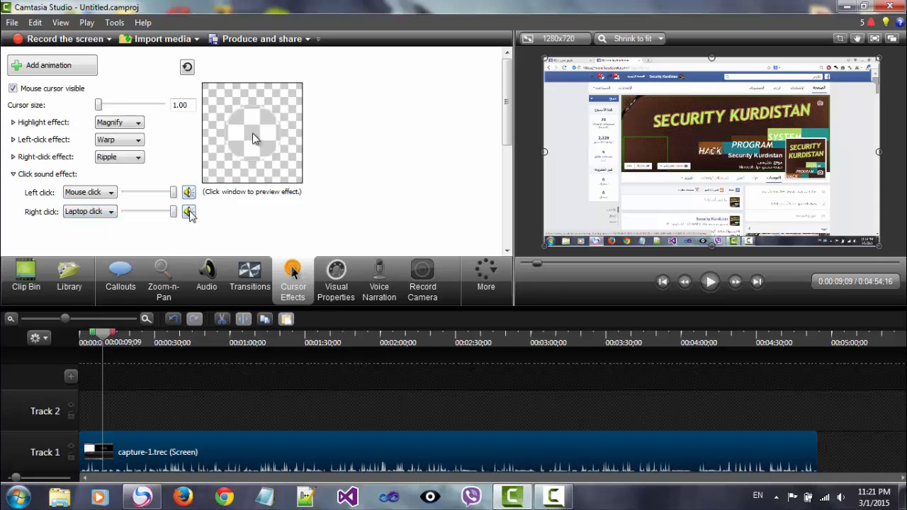
Step: Set the sound effects for both the left click and the right click to None
{"action": "left_click", "coordinate": [105, 192]}
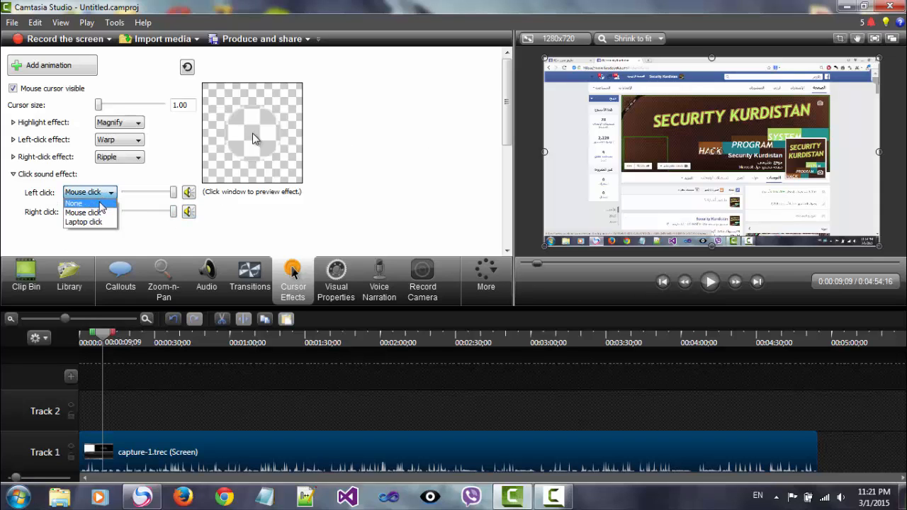
{"action": "left_click", "coordinate": [88, 205]}
{"action": "left_click", "coordinate": [99, 212]}
{"action": "left_click", "coordinate": [88, 223]}
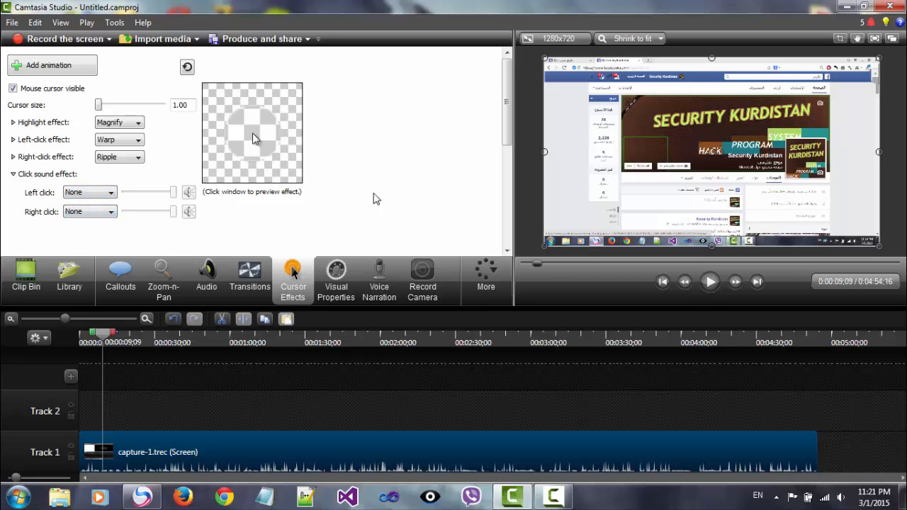
{"action": "left_click", "coordinate": [335, 277]}
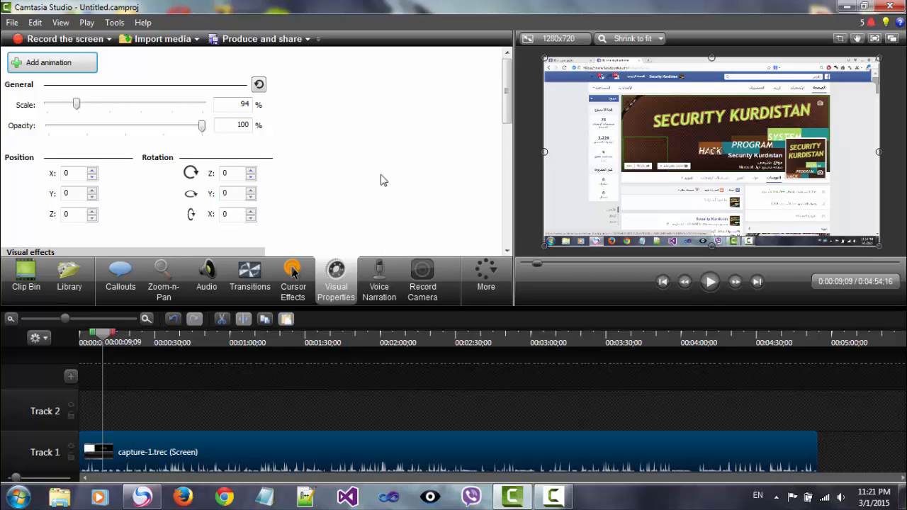
{"action": "left_click_drag", "start_coordinate": [508, 78], "coordinate": [515, 47]}
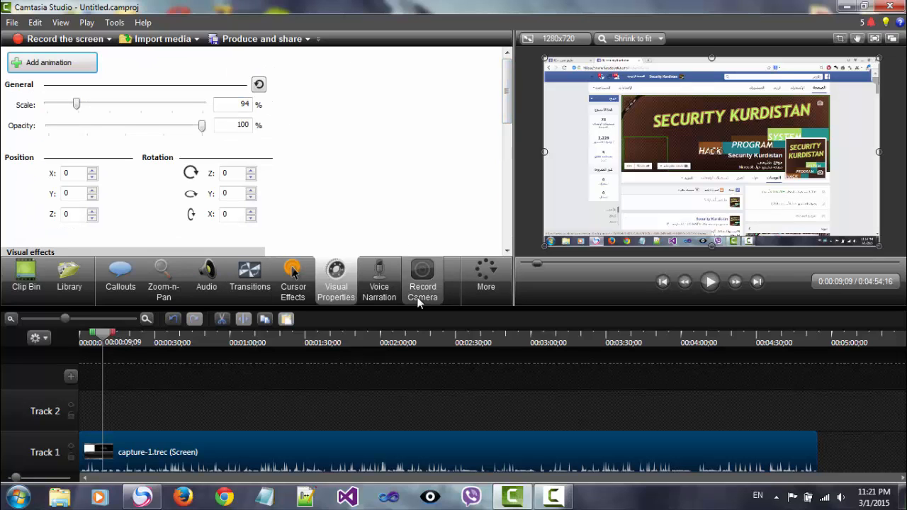
Step: Add a callout at the playhead and change its shape to the plain teal rectangle
{"action": "left_click", "coordinate": [120, 278]}
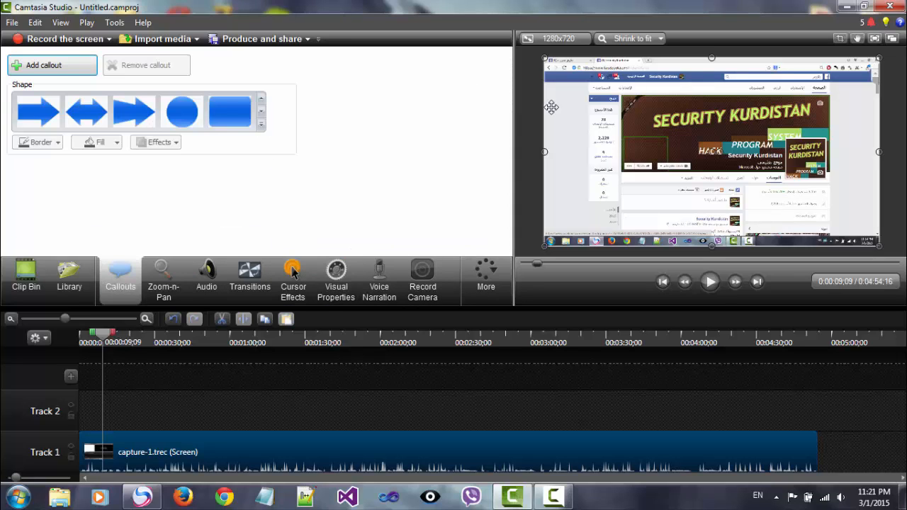
{"action": "left_click", "coordinate": [77, 69]}
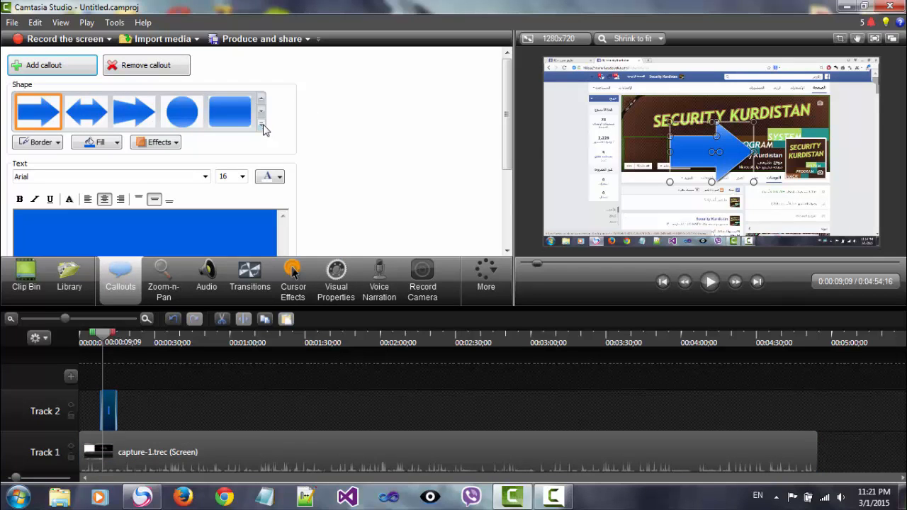
{"action": "left_click", "coordinate": [261, 125]}
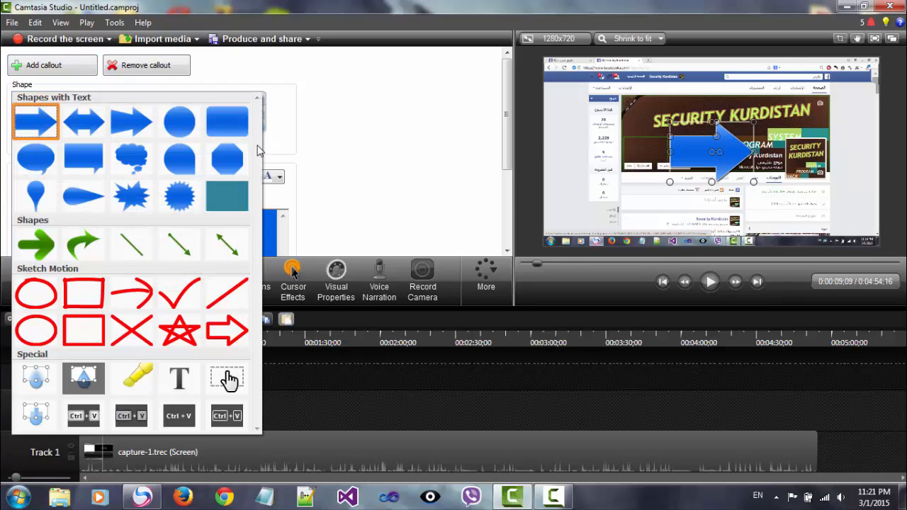
{"action": "left_click", "coordinate": [228, 197]}
Step: Resize the teal rectangle callout into a thin full-width banner and place it along the video's upper edge
{"action": "left_click_drag", "start_coordinate": [700, 158], "coordinate": [575, 216]}
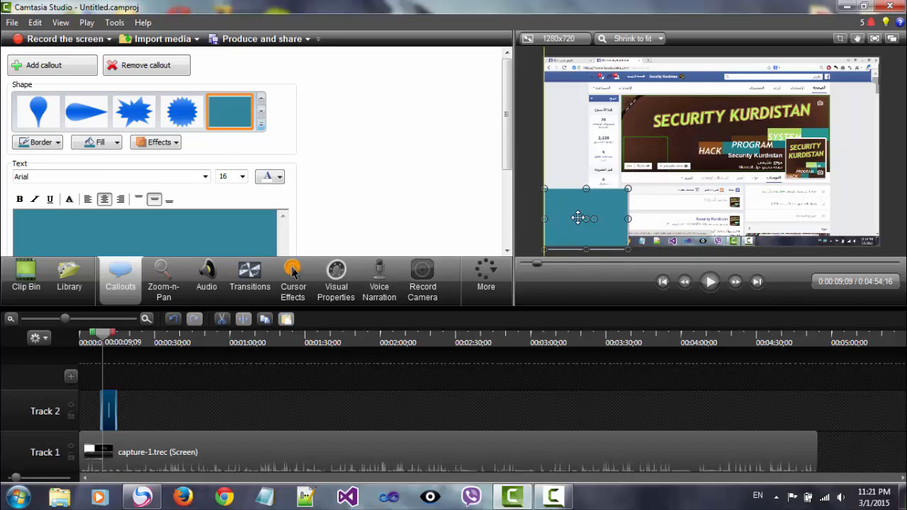
{"action": "left_click_drag", "start_coordinate": [589, 186], "coordinate": [879, 224]}
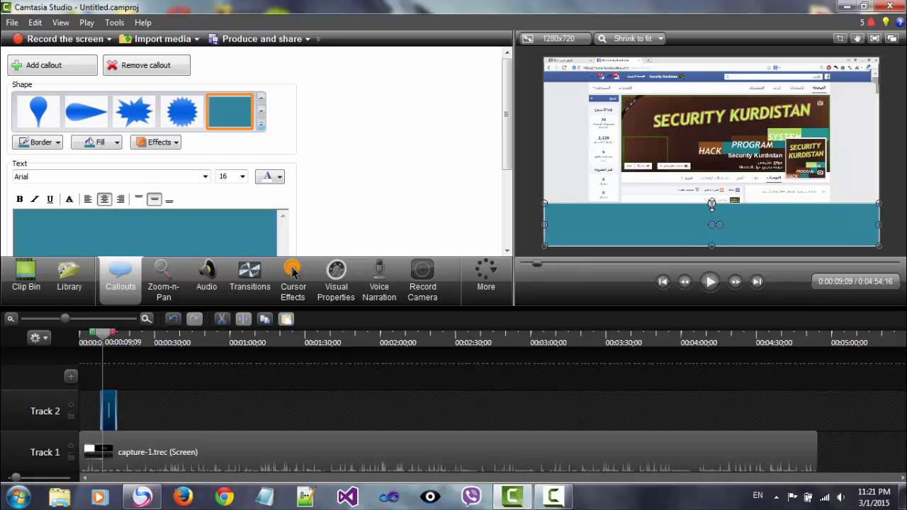
{"action": "left_click_drag", "start_coordinate": [712, 204], "coordinate": [712, 221]}
{"action": "left_click_drag", "start_coordinate": [796, 233], "coordinate": [796, 73]}
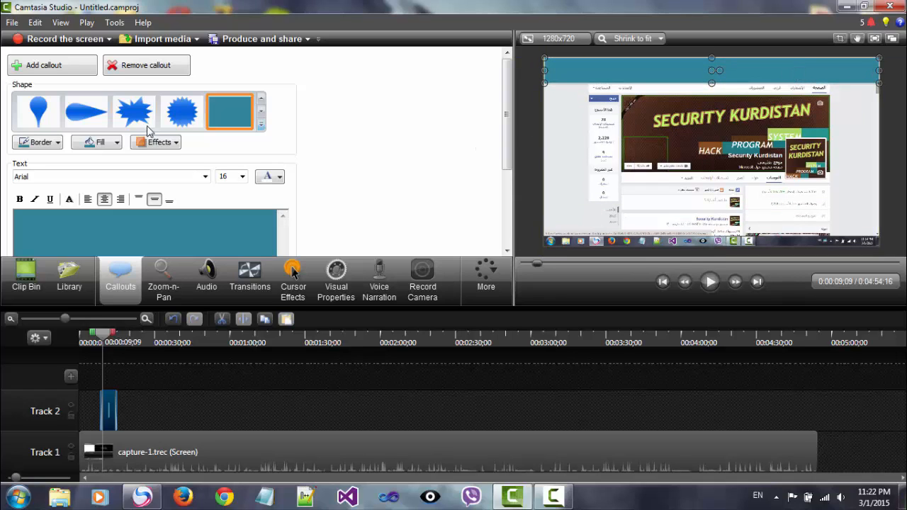
Step: Add a second callout, change it to the Text type and enter the person's name as its text
{"action": "left_click", "coordinate": [77, 68]}
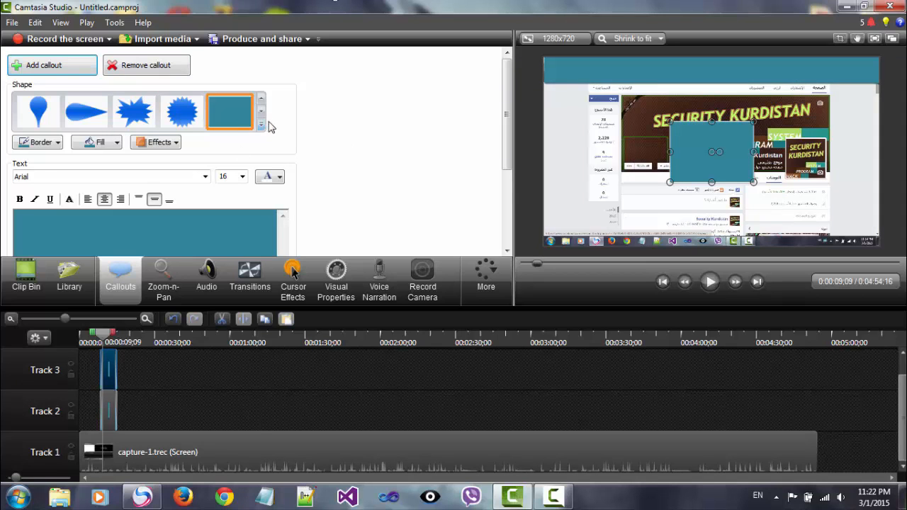
{"action": "left_click", "coordinate": [261, 124]}
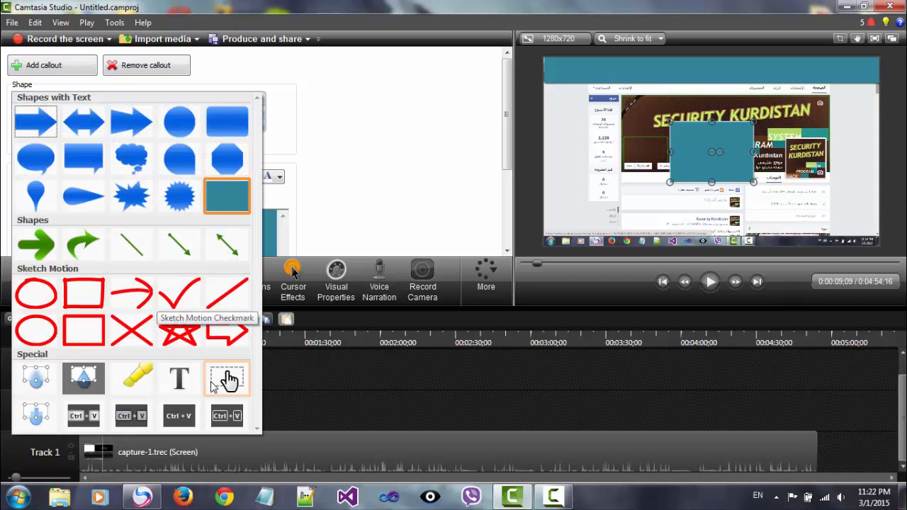
{"action": "left_click", "coordinate": [180, 379]}
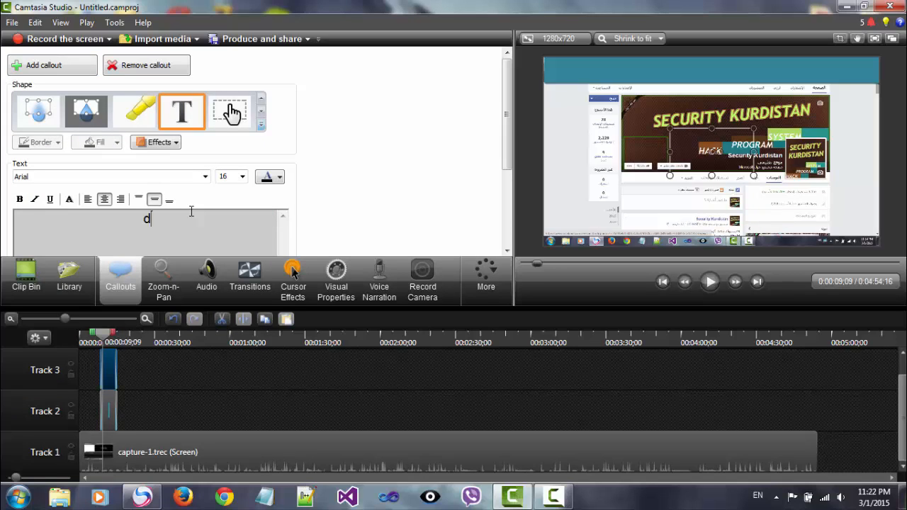
{"action": "type", "text": "dlawar sherzad"}
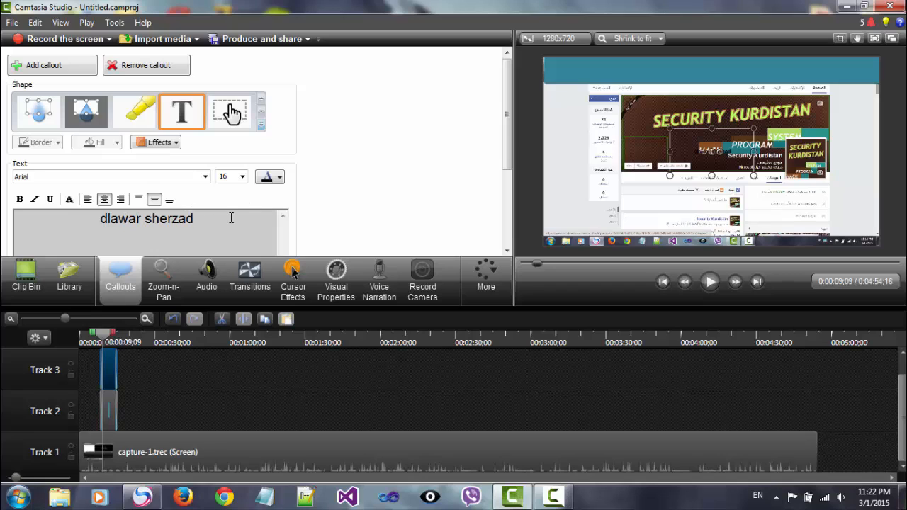
Step: Move the text callout onto the teal banner and resize it to match the banner's full width and height
{"action": "left_click_drag", "start_coordinate": [230, 218], "coordinate": [45, 214]}
{"action": "left_click", "coordinate": [112, 409]}
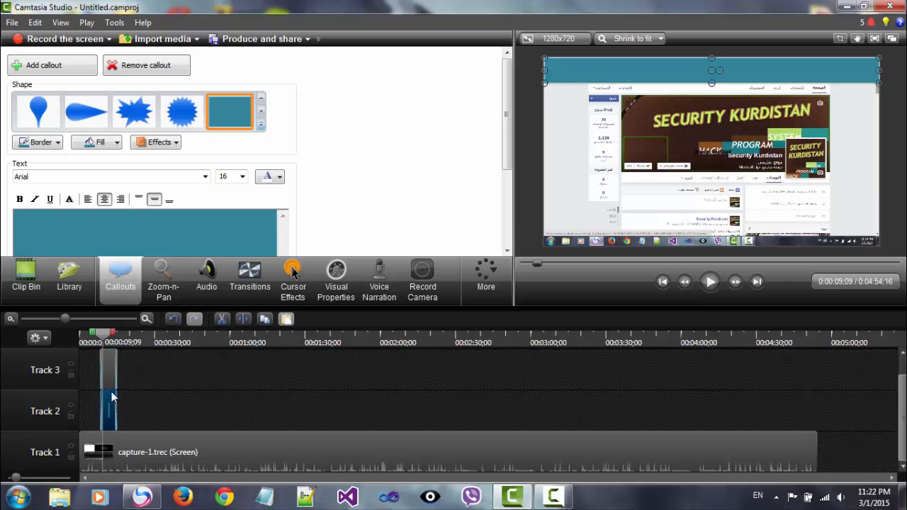
{"action": "left_click", "coordinate": [112, 358]}
{"action": "left_click_drag", "start_coordinate": [102, 219], "coordinate": [246, 204]}
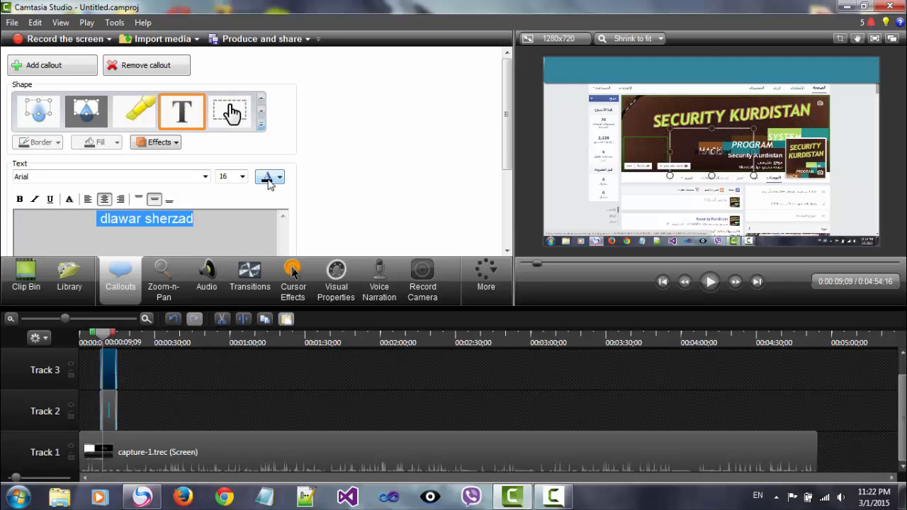
{"action": "left_click_drag", "start_coordinate": [693, 132], "coordinate": [875, 80]}
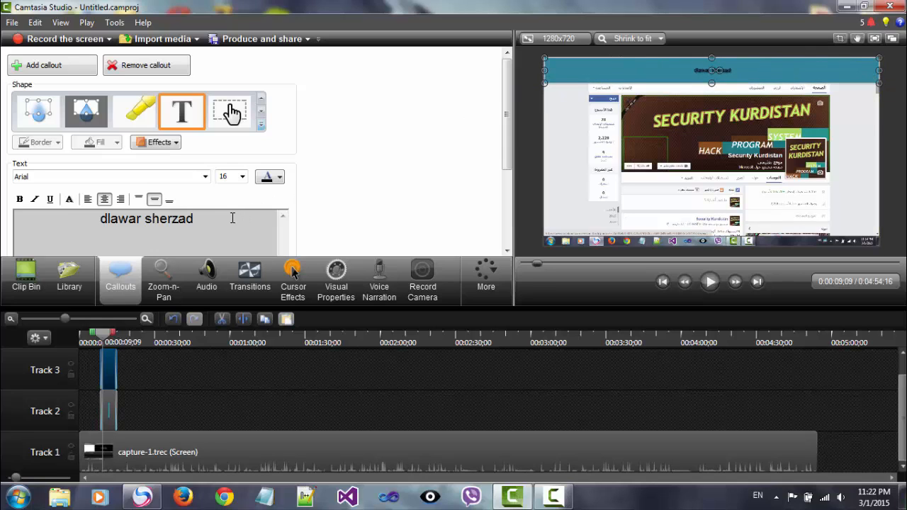
Step: Try size 26 for the banner's name text and set its font size to 48
{"action": "left_click_drag", "start_coordinate": [233, 218], "coordinate": [1, 233]}
{"action": "left_click", "coordinate": [243, 176]}
{"action": "left_click", "coordinate": [234, 278]}
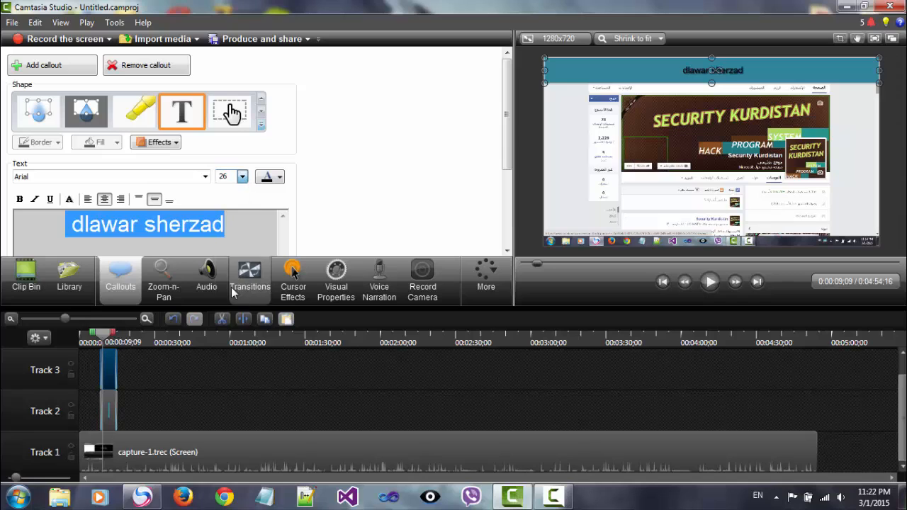
{"action": "left_click", "coordinate": [242, 177]}
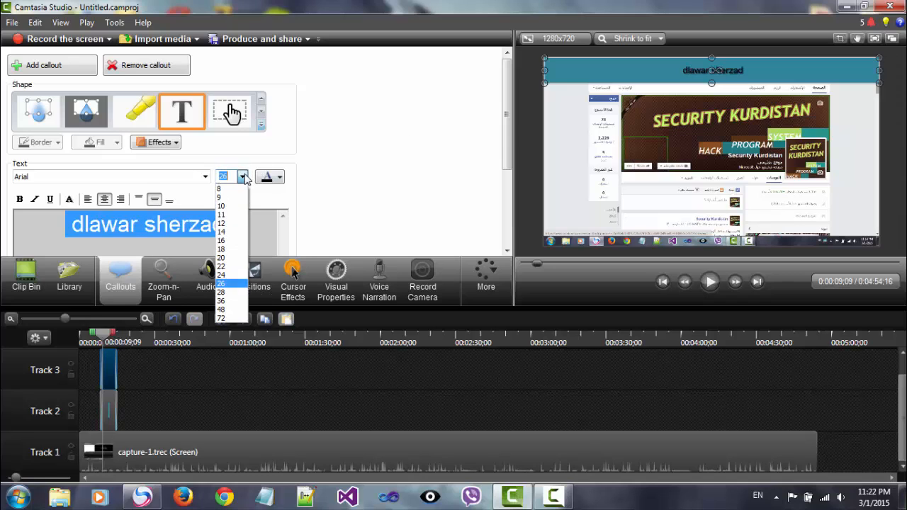
{"action": "left_click", "coordinate": [234, 312]}
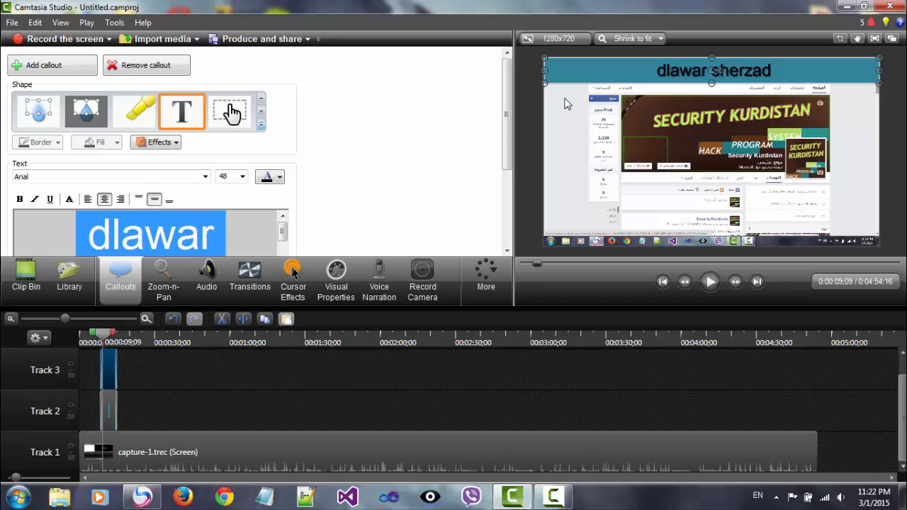
Step: Try green and a darker colour for the name text and set it to the light teal-blue palette colour
{"action": "left_click", "coordinate": [279, 177]}
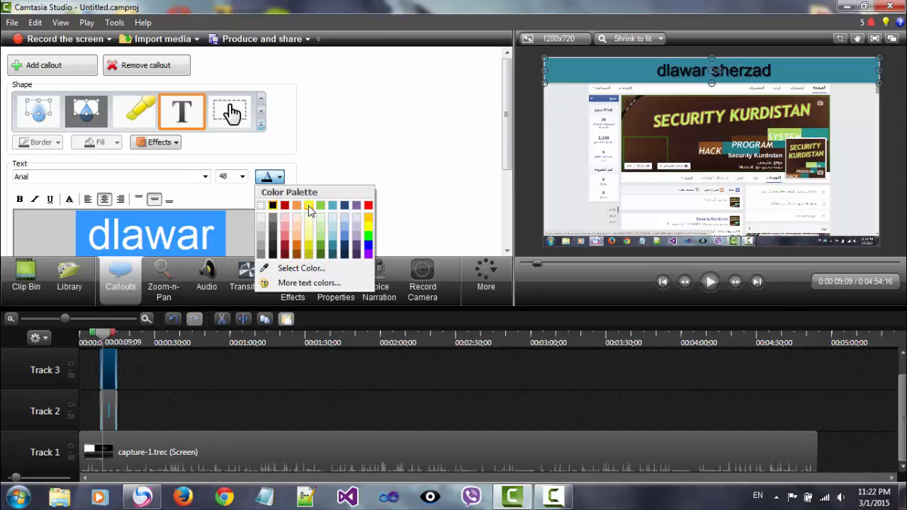
{"action": "left_click", "coordinate": [320, 206]}
{"action": "left_click", "coordinate": [266, 178]}
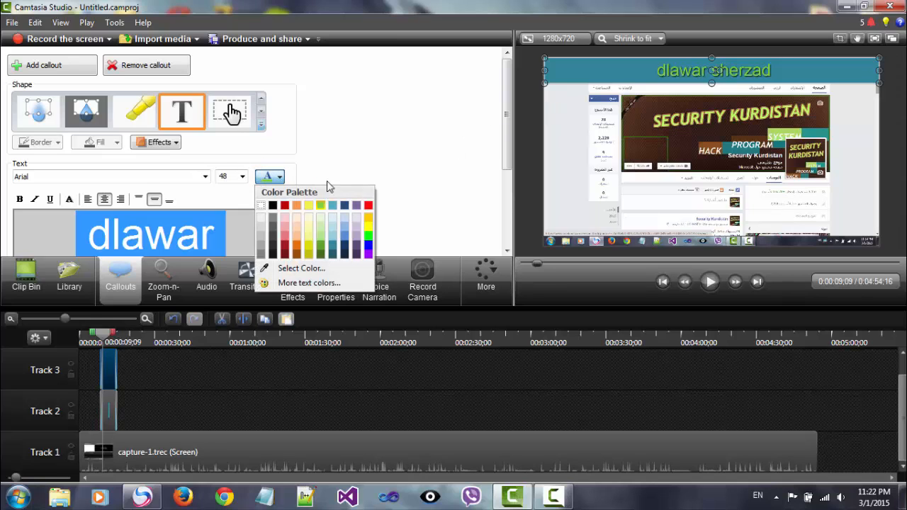
{"action": "left_click", "coordinate": [357, 206]}
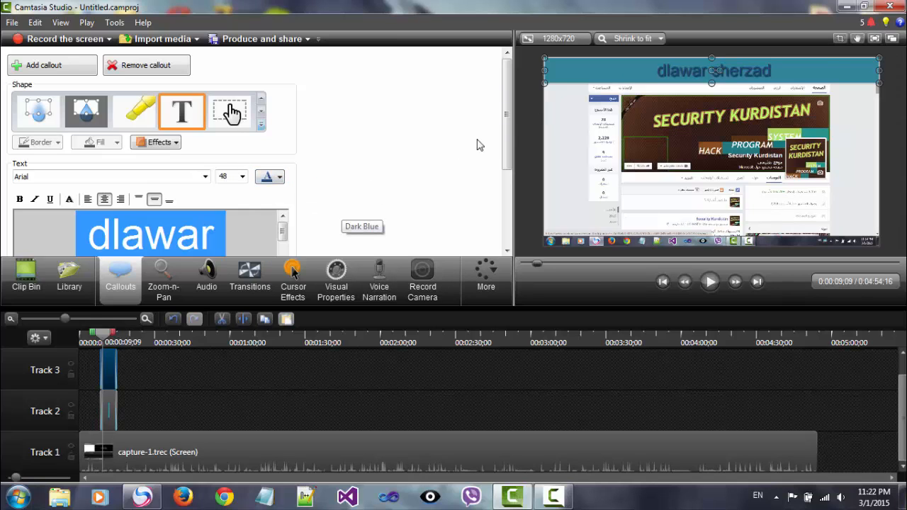
{"action": "left_click", "coordinate": [280, 177]}
{"action": "left_click", "coordinate": [331, 206]}
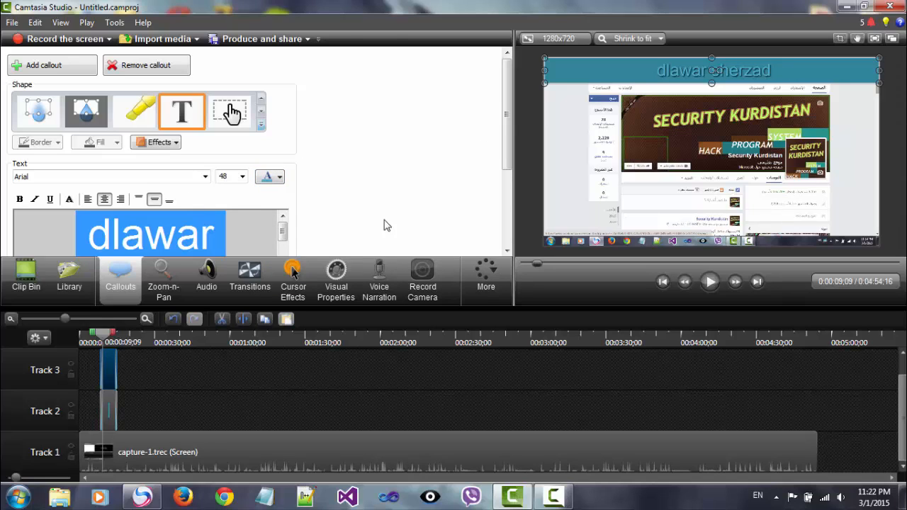
Step: Slide the name text callout sideways beyond the video's right edge to X 1245 and add a visual animation at the playhead
{"action": "left_click", "coordinate": [338, 273]}
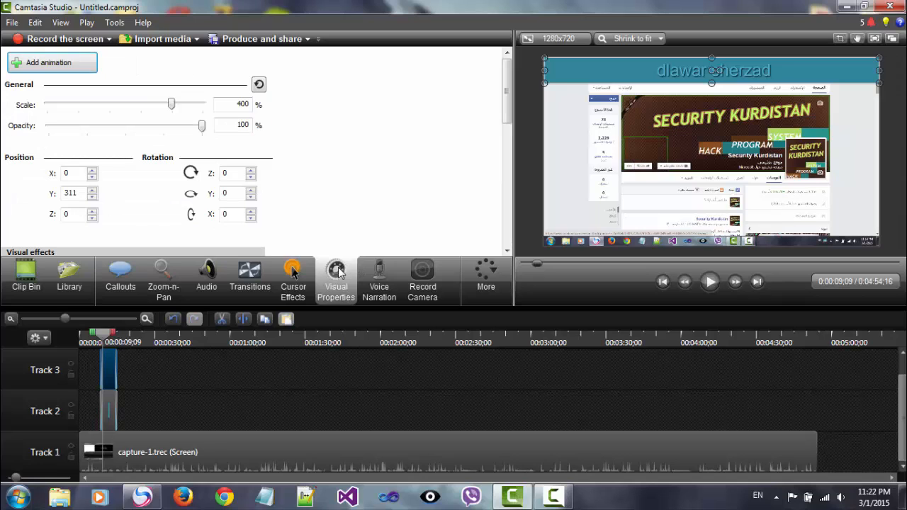
{"action": "left_click_drag", "start_coordinate": [581, 69], "coordinate": [893, 73]}
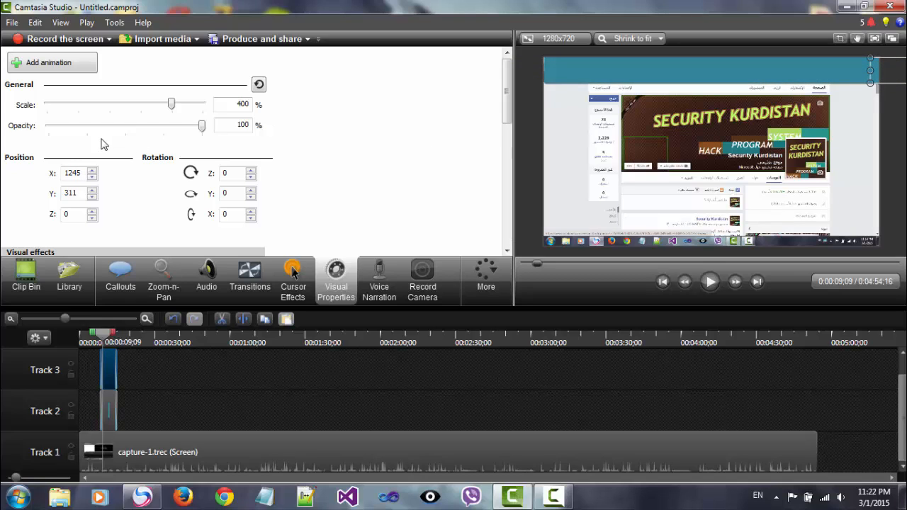
{"action": "left_click", "coordinate": [63, 63]}
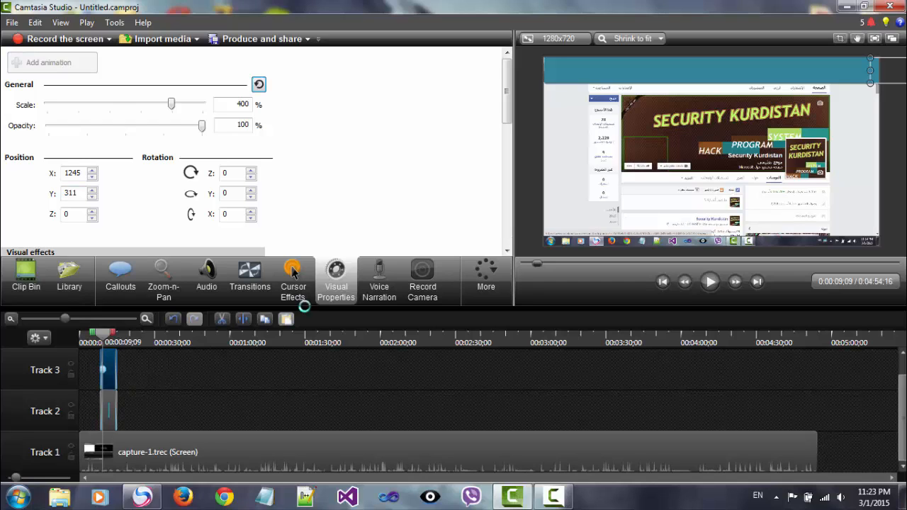
Step: Move the name text callout horizontally across the banner to X -887 for its animated end position, and extend the animation to the clip's end
{"action": "left_click_drag", "start_coordinate": [880, 64], "coordinate": [877, 66]}
{"action": "key", "text": "Left"}
{"action": "key", "text": "Left"}
{"action": "key", "text": "Left"}
{"action": "key", "text": "Left"}
{"action": "key", "text": "Left"}
{"action": "key", "text": "Left"}
{"action": "key", "text": "Left"}
{"action": "key", "text": "Left"}
{"action": "key", "text": "Left"}
{"action": "key", "text": "Left"}
{"action": "key", "text": "Left"}
{"action": "key", "text": "Left"}
{"action": "key", "text": "Left"}
{"action": "key", "text": "Left"}
{"action": "key", "text": "Left"}
{"action": "key", "text": "Left"}
{"action": "key", "text": "Left"}
{"action": "key", "text": "Left"}
{"action": "key", "text": "Left"}
{"action": "key", "text": "Left"}
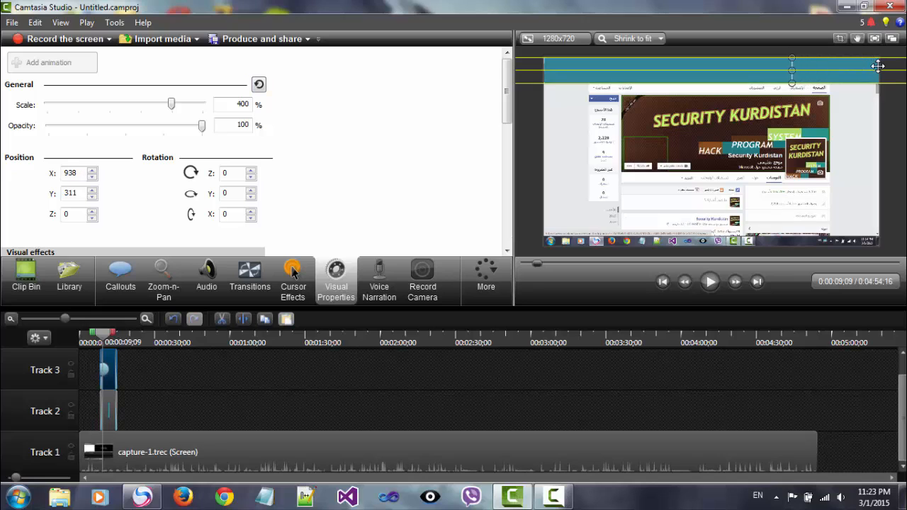
{"action": "key", "text": "Left"}
{"action": "key", "text": "Left"}
{"action": "key", "text": "Left"}
{"action": "key", "text": "Left"}
{"action": "key", "text": "Left"}
{"action": "key", "text": "Left"}
{"action": "key", "text": "Left"}
{"action": "key", "text": "Left"}
{"action": "key", "text": "Left"}
{"action": "key", "text": "Left"}
{"action": "key", "text": "Left"}
{"action": "key", "text": "Left"}
{"action": "key", "text": "Left"}
{"action": "key", "text": "Left"}
{"action": "key", "text": "Left"}
{"action": "key", "text": "Left"}
{"action": "key", "text": "Left"}
{"action": "key", "text": "Left"}
{"action": "key", "text": "Left"}
{"action": "key", "text": "Left"}
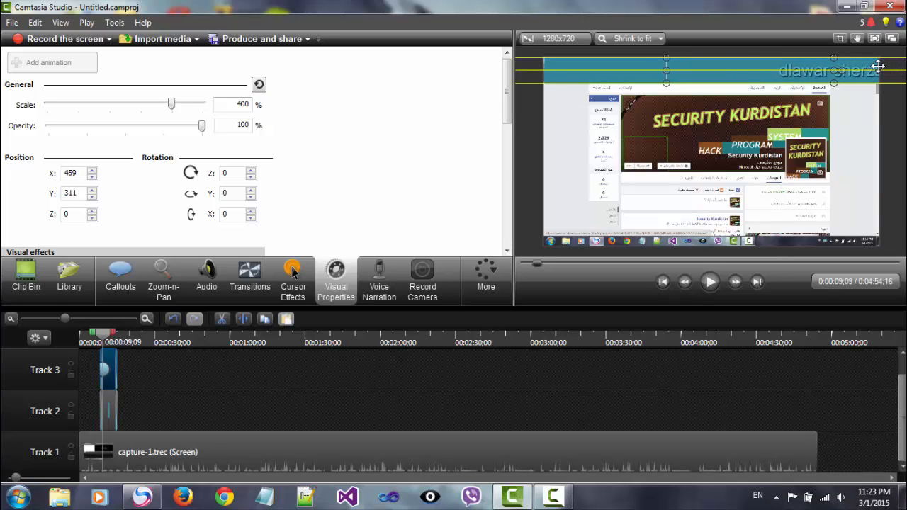
{"action": "key", "text": "Left"}
{"action": "key", "text": "Left"}
{"action": "key", "text": "Left"}
{"action": "key", "text": "Left"}
{"action": "key", "text": "Left"}
{"action": "key", "text": "Left"}
{"action": "key", "text": "Left"}
{"action": "key", "text": "Left"}
{"action": "key", "text": "Left"}
{"action": "key", "text": "Left"}
{"action": "key", "text": "Left"}
{"action": "key", "text": "Left"}
{"action": "key", "text": "Left"}
{"action": "key", "text": "Left"}
{"action": "key", "text": "Left"}
{"action": "key", "text": "Left"}
{"action": "key", "text": "Left"}
{"action": "key", "text": "Left"}
{"action": "key", "text": "Left"}
{"action": "key", "text": "Left"}
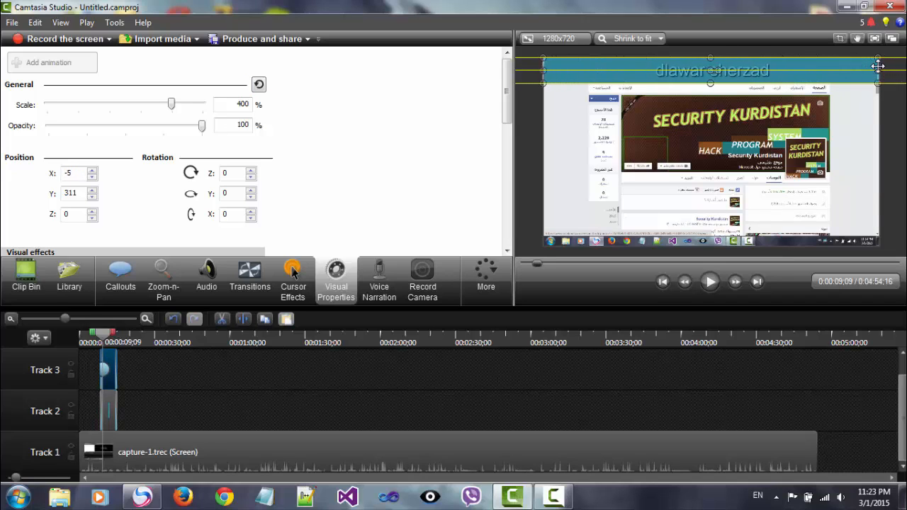
{"action": "key", "text": "Left"}
{"action": "key", "text": "Left"}
{"action": "key", "text": "Left"}
{"action": "key", "text": "Left"}
{"action": "key", "text": "Left"}
{"action": "key", "text": "Left"}
{"action": "key", "text": "Left"}
{"action": "key", "text": "Left"}
{"action": "key", "text": "Left"}
{"action": "key", "text": "Left"}
{"action": "key", "text": "Left"}
{"action": "key", "text": "Left"}
{"action": "key", "text": "Left"}
{"action": "key", "text": "Left"}
{"action": "key", "text": "Left"}
{"action": "key", "text": "Left"}
{"action": "key", "text": "Left"}
{"action": "key", "text": "Left"}
{"action": "key", "text": "Left"}
{"action": "key", "text": "Left"}
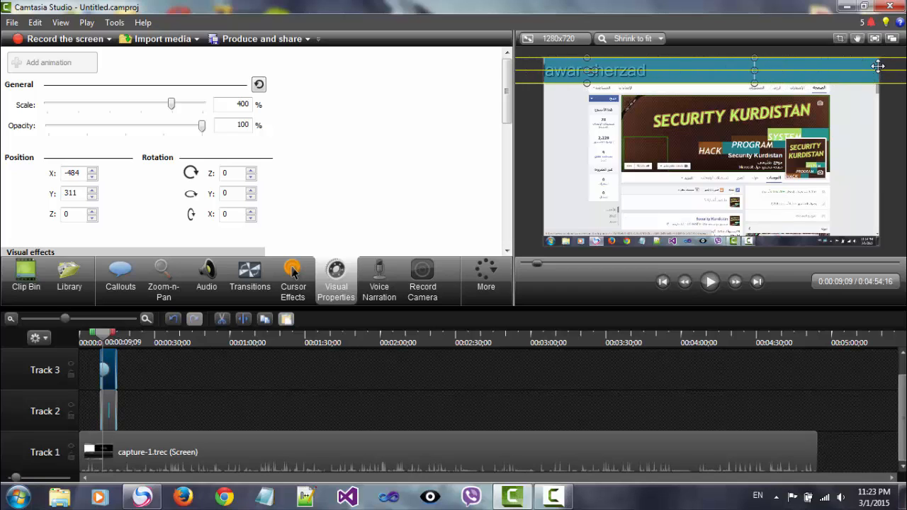
{"action": "key", "text": "Left"}
{"action": "key", "text": "Left"}
{"action": "key", "text": "Left"}
{"action": "key", "text": "Left"}
{"action": "key", "text": "Left"}
{"action": "key", "text": "Left"}
{"action": "key", "text": "Left"}
{"action": "key", "text": "Left"}
{"action": "key", "text": "Left"}
{"action": "key", "text": "Left"}
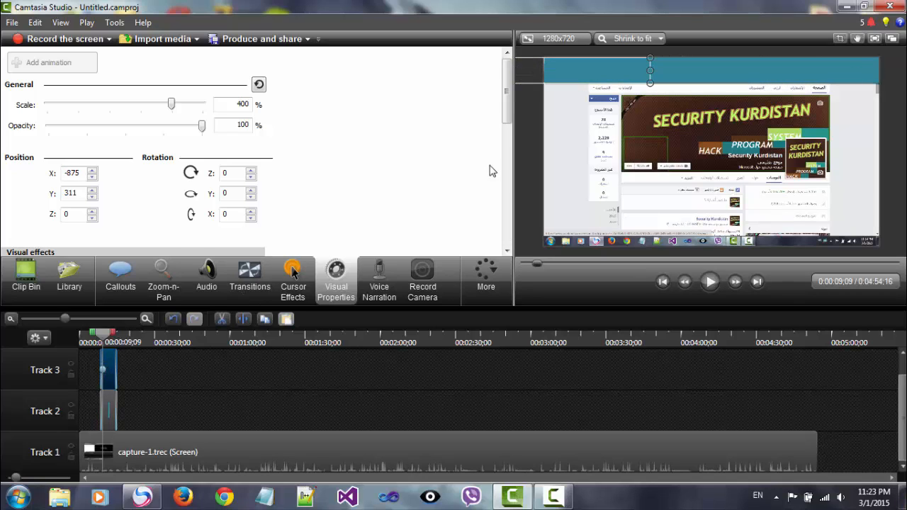
{"action": "key", "text": "Left"}
{"action": "left_click", "coordinate": [114, 370]}
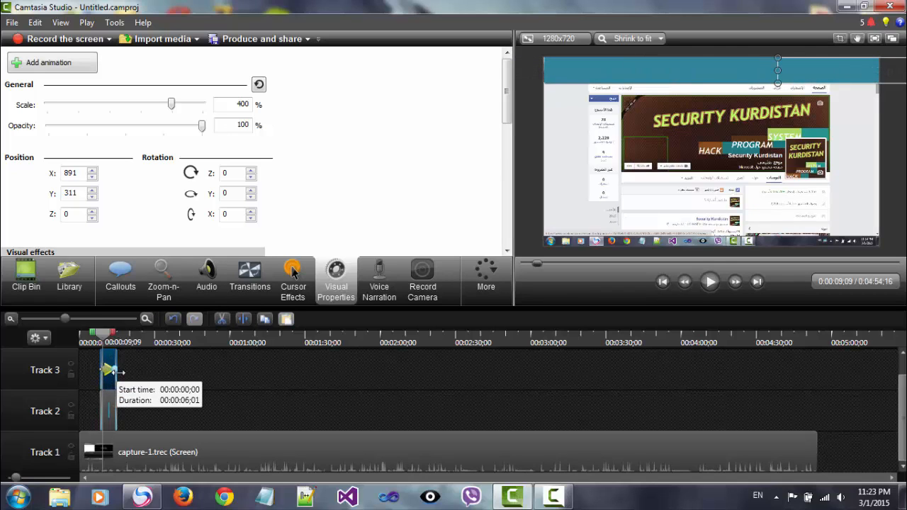
Step: Play back the name text sliding across the banner and pause after it leaves the video frame
{"action": "left_click", "coordinate": [711, 282]}
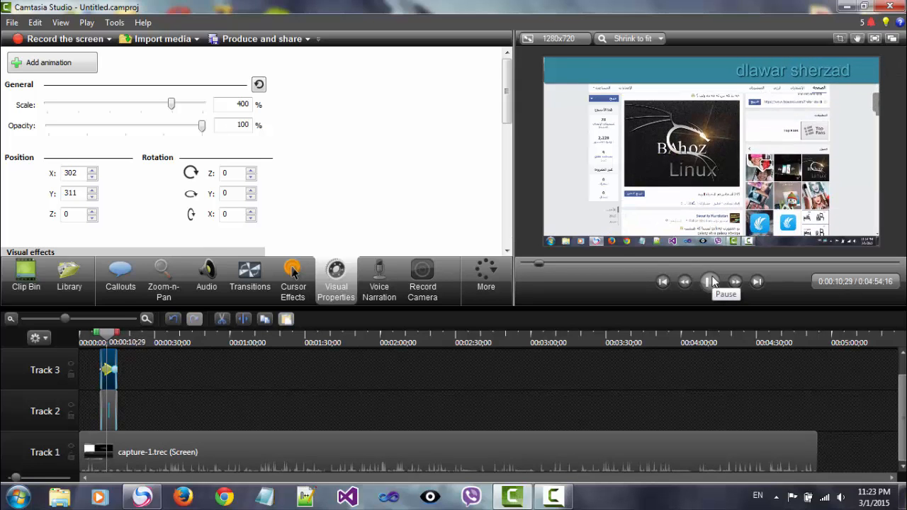
{"action": "left_click_drag", "start_coordinate": [790, 74], "coordinate": [755, 77]}
{"action": "left_click", "coordinate": [709, 283]}
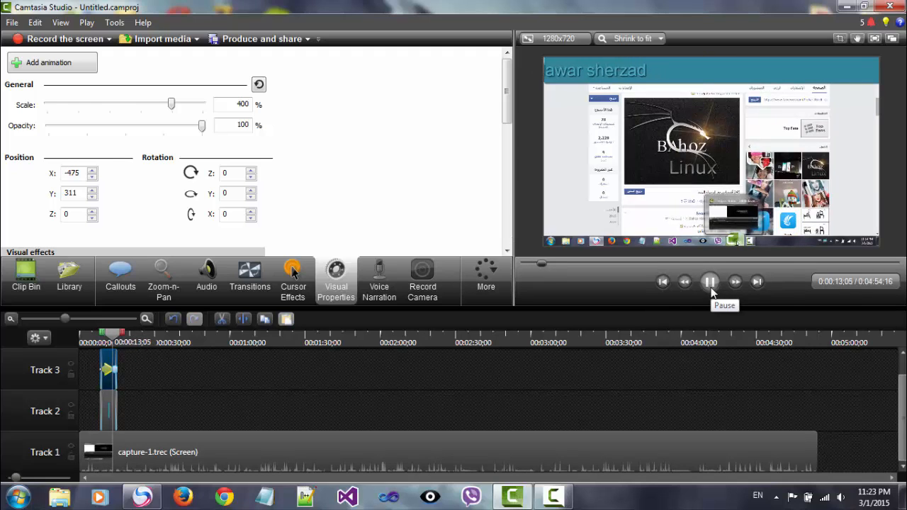
{"action": "left_click", "coordinate": [711, 291]}
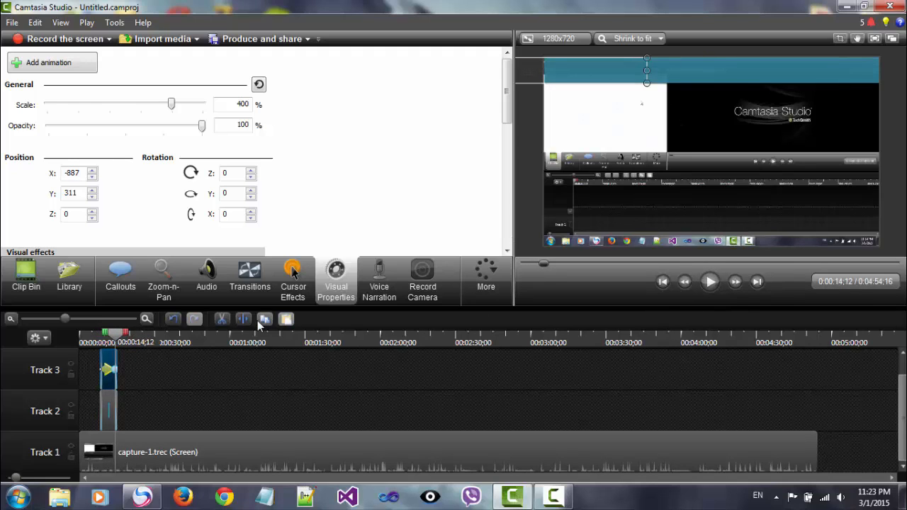
Step: Delete the name text callout on Track 3 and the banner callout on Track 2 together
{"action": "left_click", "coordinate": [105, 418]}
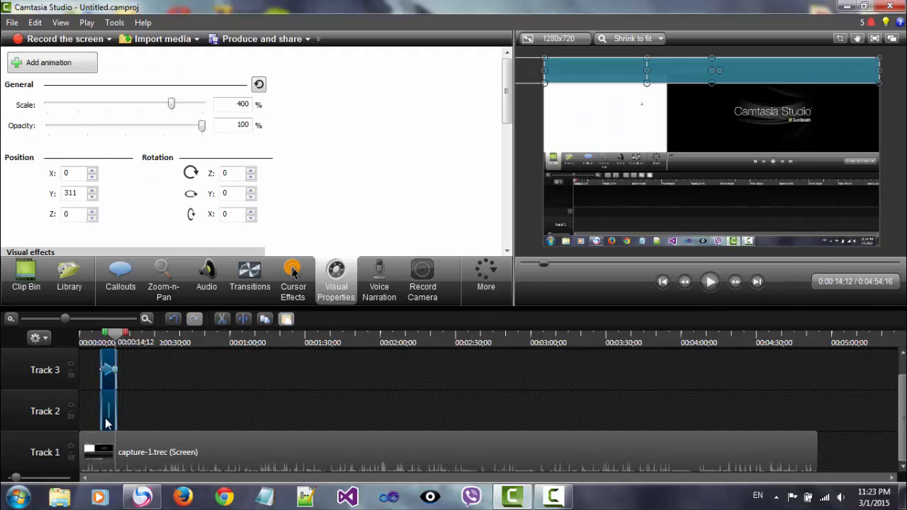
{"action": "right_click", "coordinate": [105, 418]}
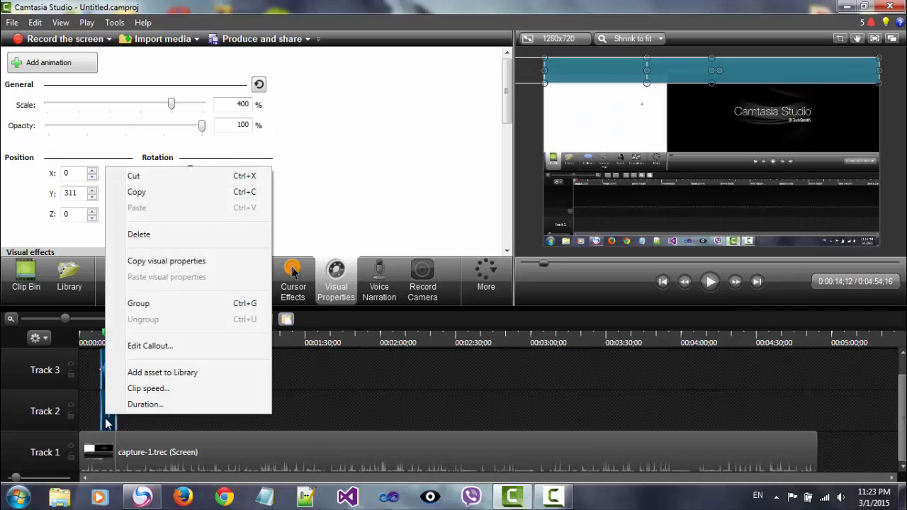
{"action": "left_click", "coordinate": [142, 235]}
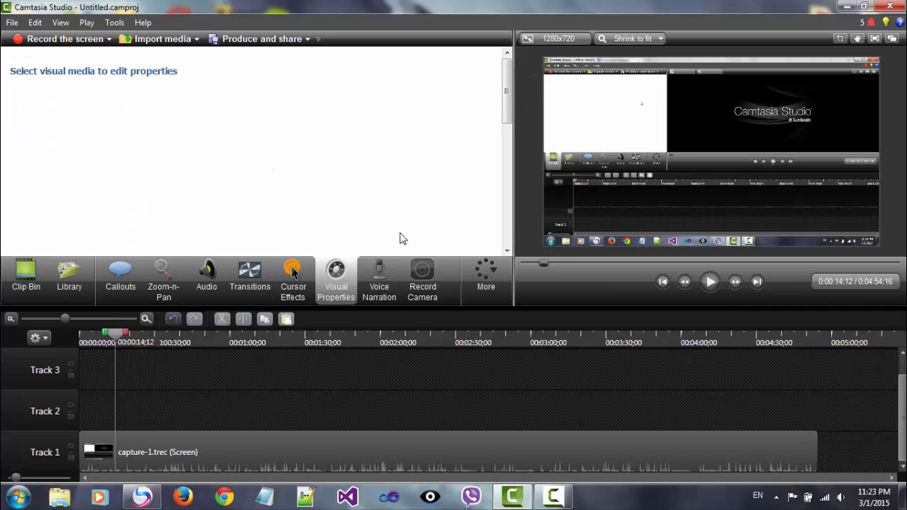
Step: Split the capture-1.trec clip on Track 1 at 0:01:16;03
{"action": "left_click", "coordinate": [379, 278]}
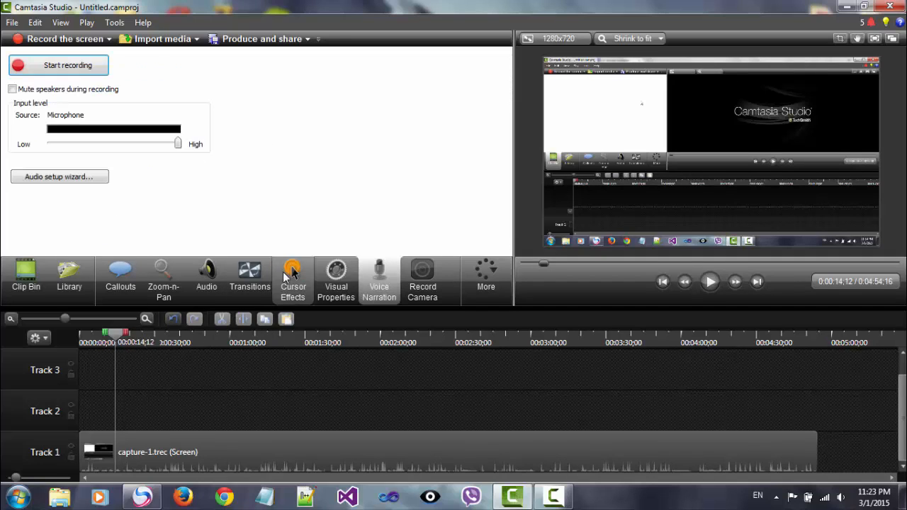
{"action": "left_click", "coordinate": [166, 453]}
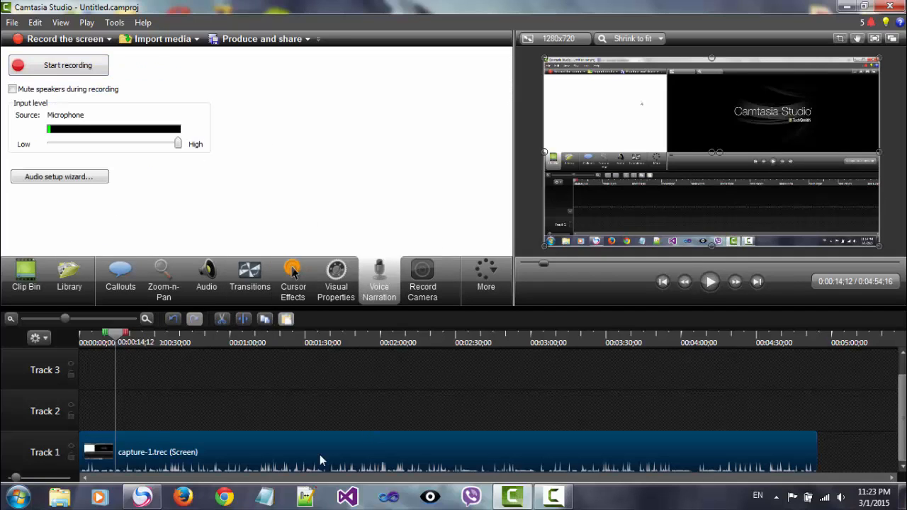
{"action": "left_click", "coordinate": [204, 276]}
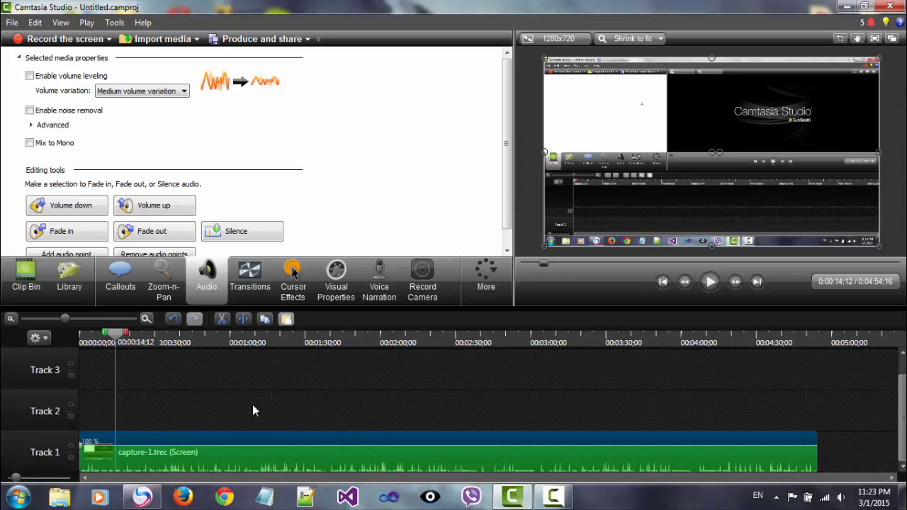
{"action": "left_click", "coordinate": [270, 339]}
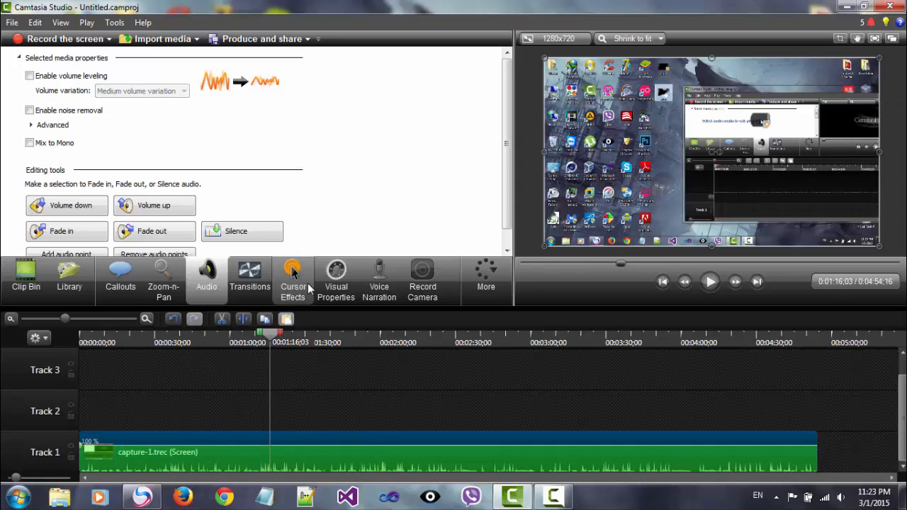
{"action": "left_click", "coordinate": [243, 318]}
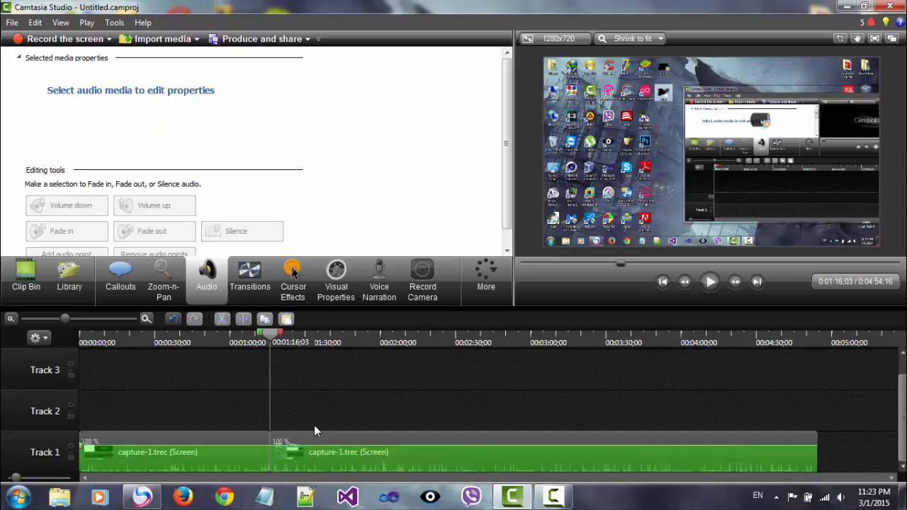
Step: Remove the audio from the segment after the split and undo the removal
{"action": "left_click", "coordinate": [308, 450]}
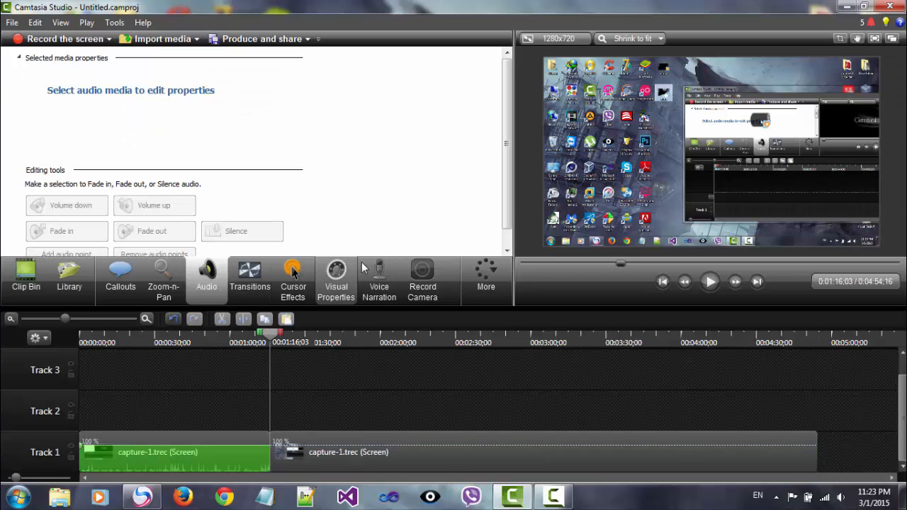
{"action": "left_click", "coordinate": [367, 286]}
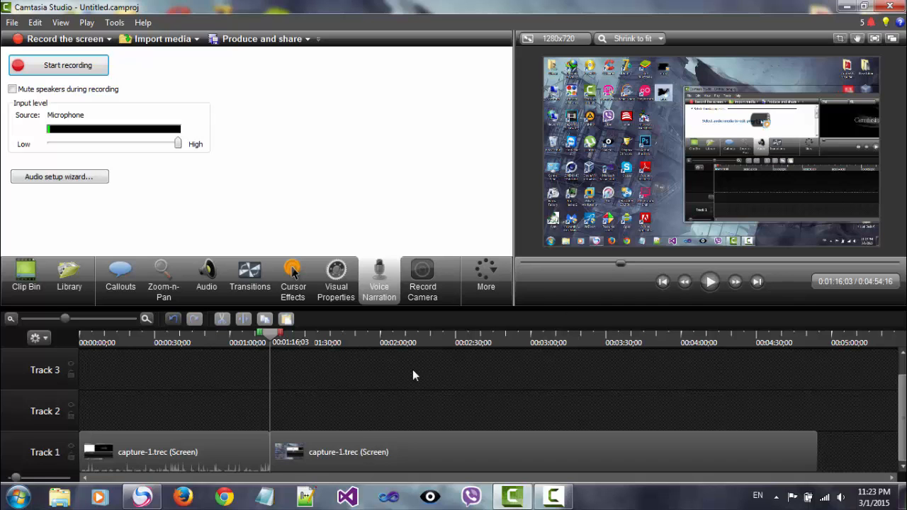
{"action": "left_click_drag", "start_coordinate": [354, 449], "coordinate": [332, 450]}
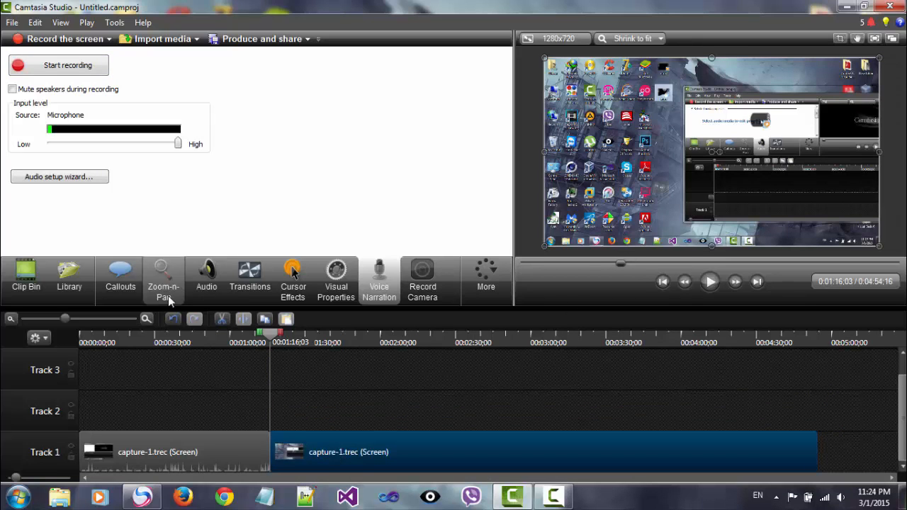
{"action": "left_click", "coordinate": [173, 322]}
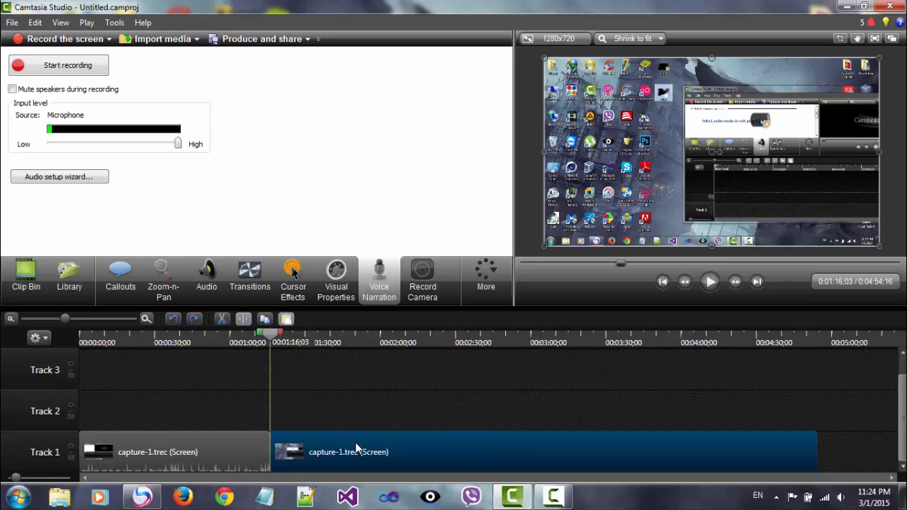
Step: Split the second segment at 0:01:28;00 and shift the last segment about 11 seconds later to leave a gap
{"action": "left_click", "coordinate": [221, 285]}
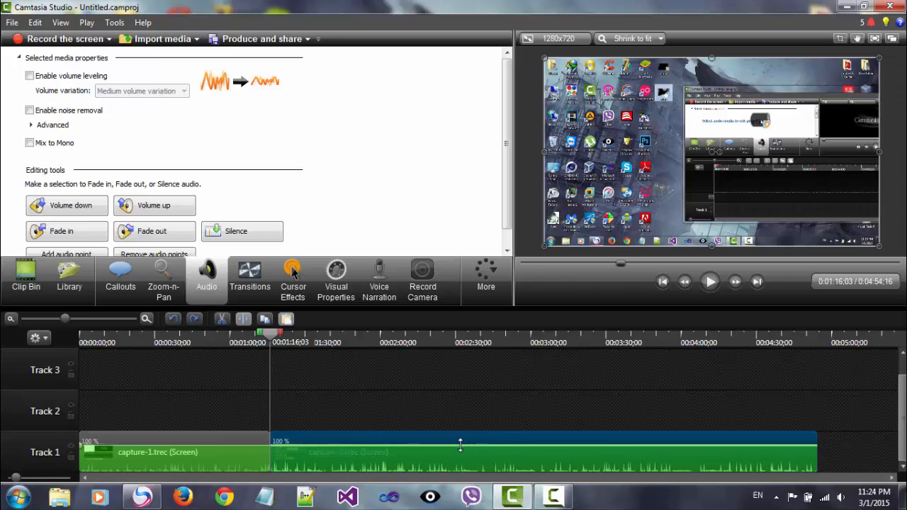
{"action": "left_click", "coordinate": [300, 343]}
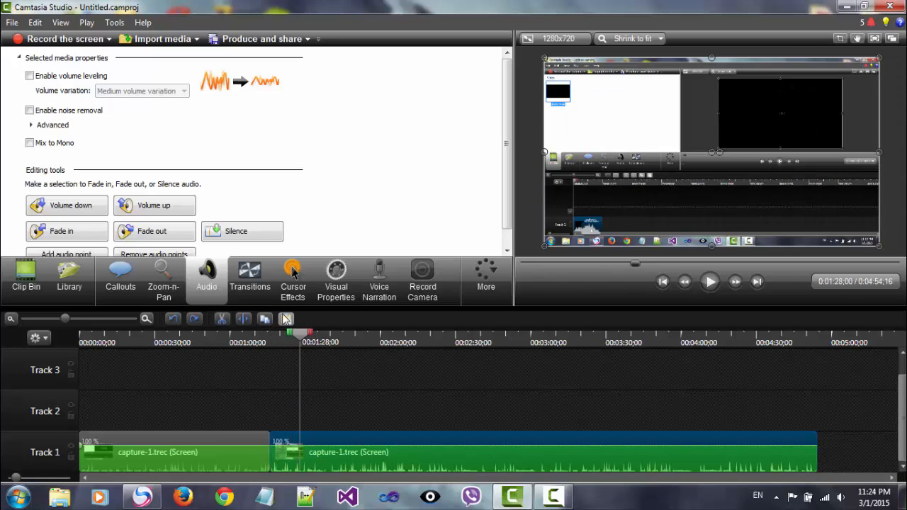
{"action": "left_click", "coordinate": [243, 319]}
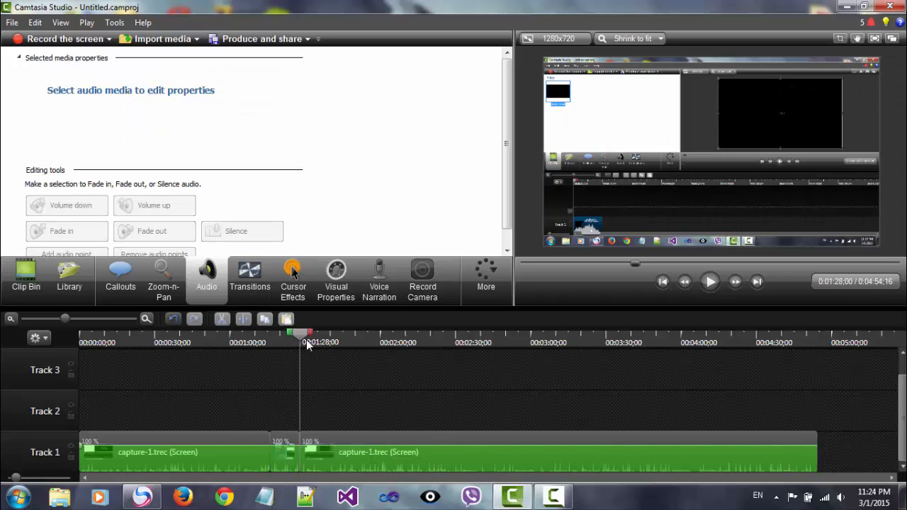
{"action": "left_click_drag", "start_coordinate": [360, 437], "coordinate": [387, 436]}
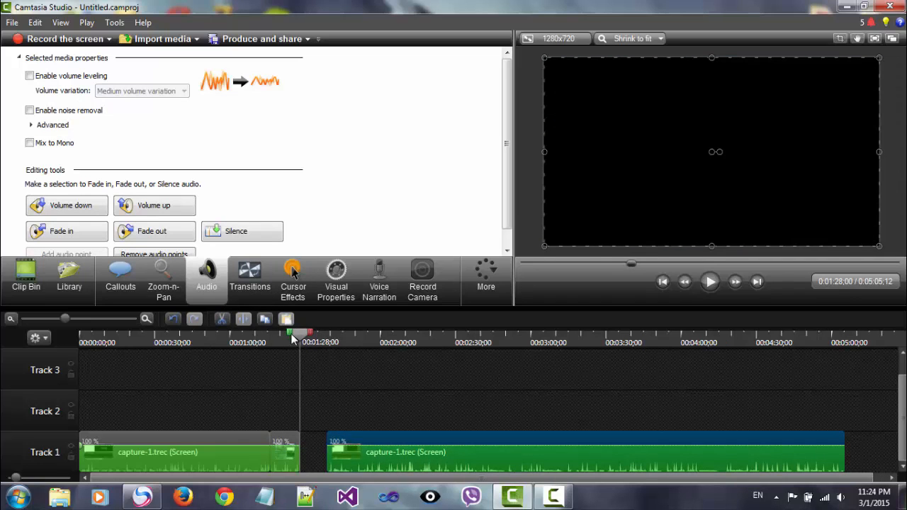
Step: Place the playhead at 0:01:20;18 in the short middle segment and complete the audio setup wizard with Microphone at maximum input level
{"action": "left_click_drag", "start_coordinate": [293, 338], "coordinate": [272, 338]}
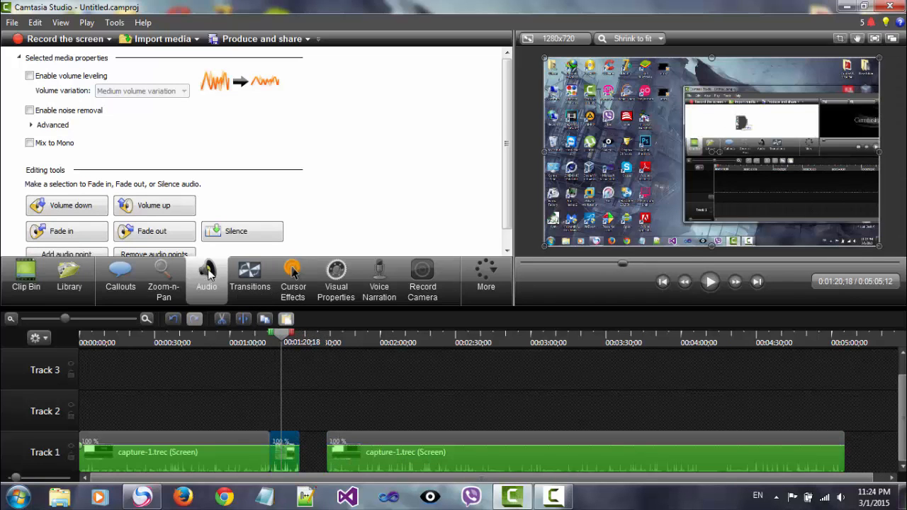
{"action": "left_click", "coordinate": [379, 282]}
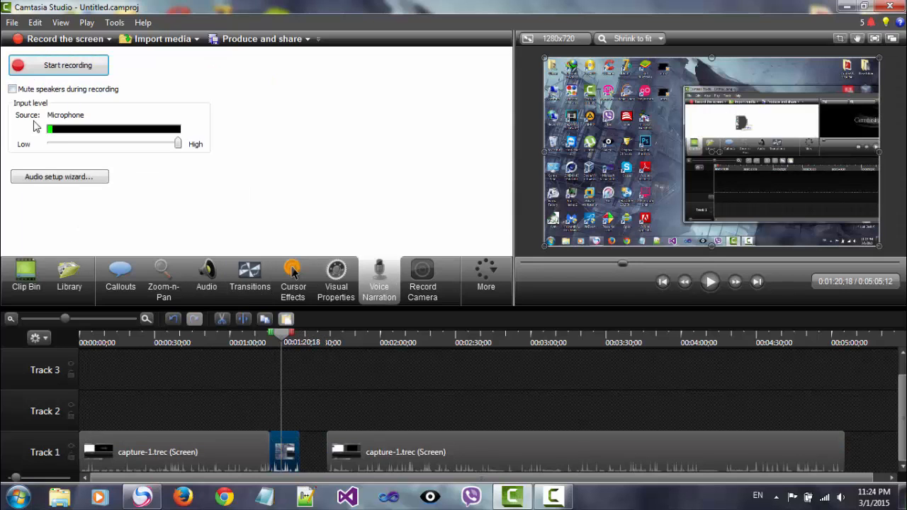
{"action": "left_click", "coordinate": [53, 177]}
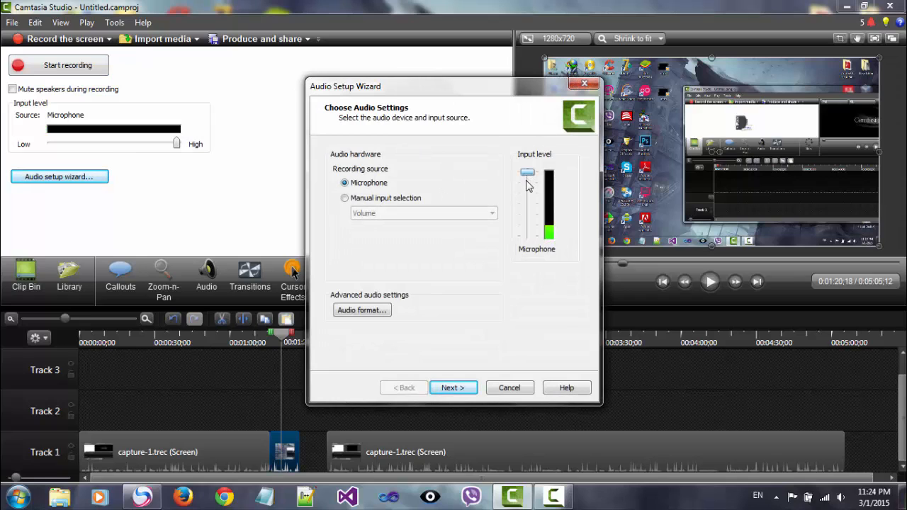
{"action": "mouse_move", "coordinate": [526, 176]}
{"action": "left_mouse_down"}
{"action": "mouse_move", "coordinate": [527, 185]}
{"action": "mouse_move", "coordinate": [527, 169]}
{"action": "left_mouse_up"}
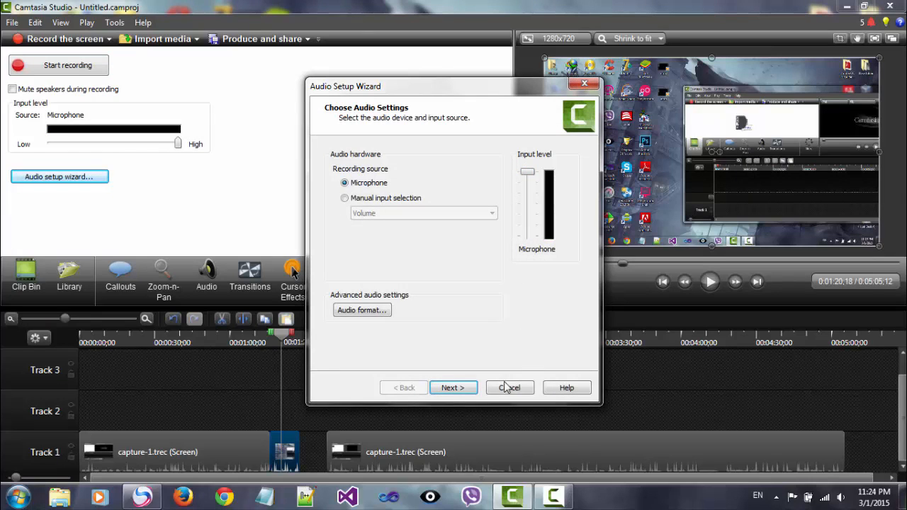
{"action": "left_click", "coordinate": [453, 387]}
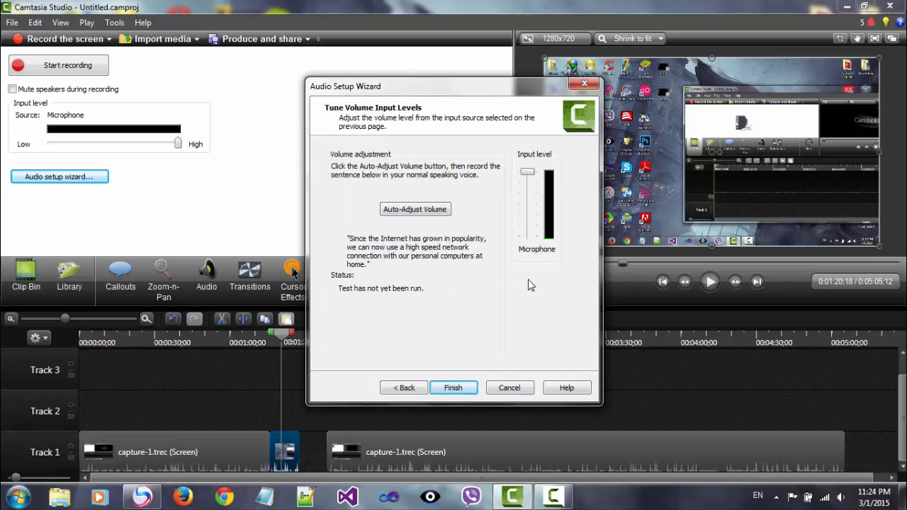
{"action": "left_click", "coordinate": [461, 390]}
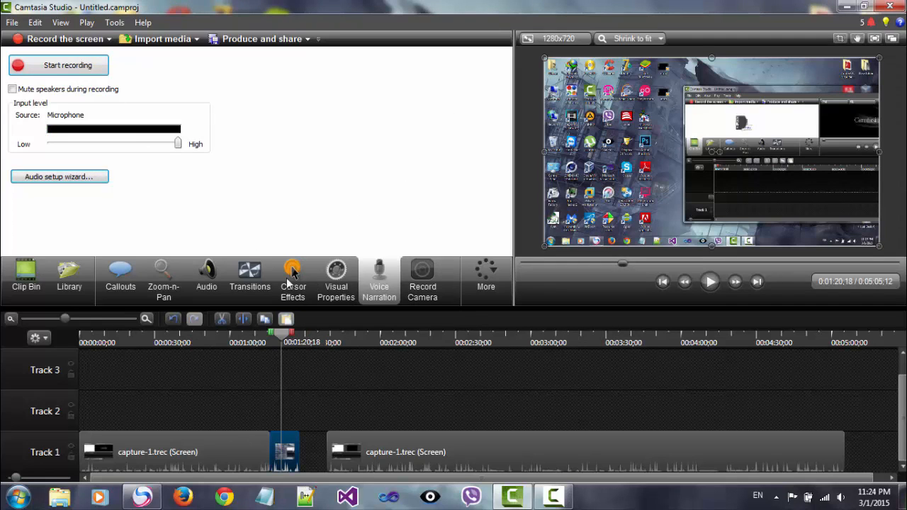
Step: Record about 6 seconds of microphone voice narration over the middle segment, starting at 0:01:20;18
{"action": "double_click", "coordinate": [316, 15]}
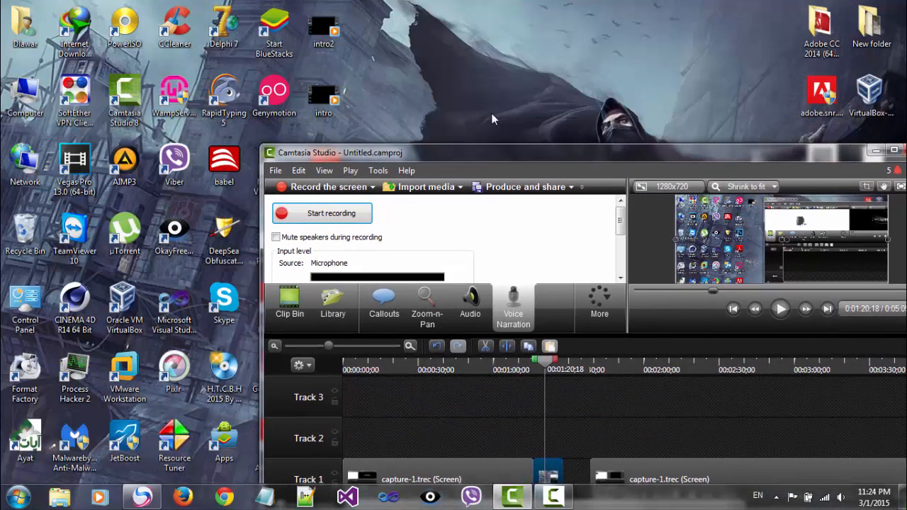
{"action": "left_click_drag", "start_coordinate": [473, 150], "coordinate": [375, 0]}
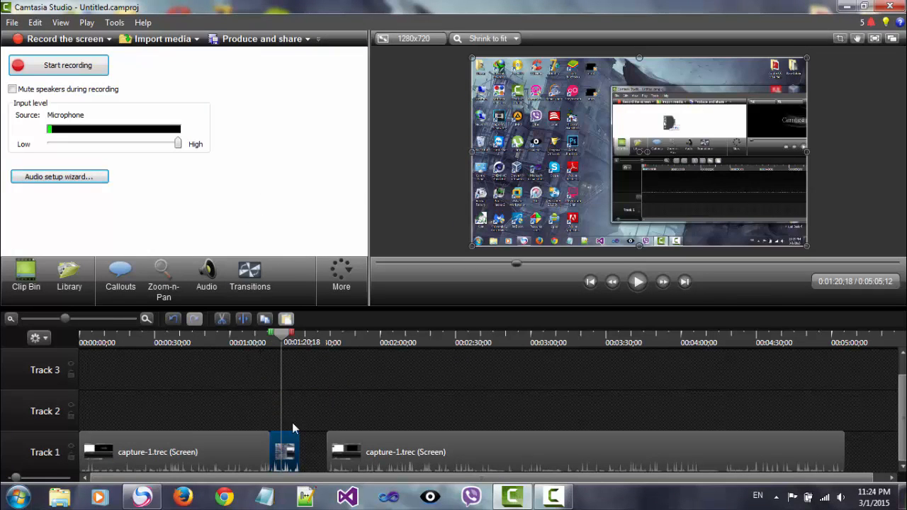
{"action": "left_click", "coordinate": [47, 71]}
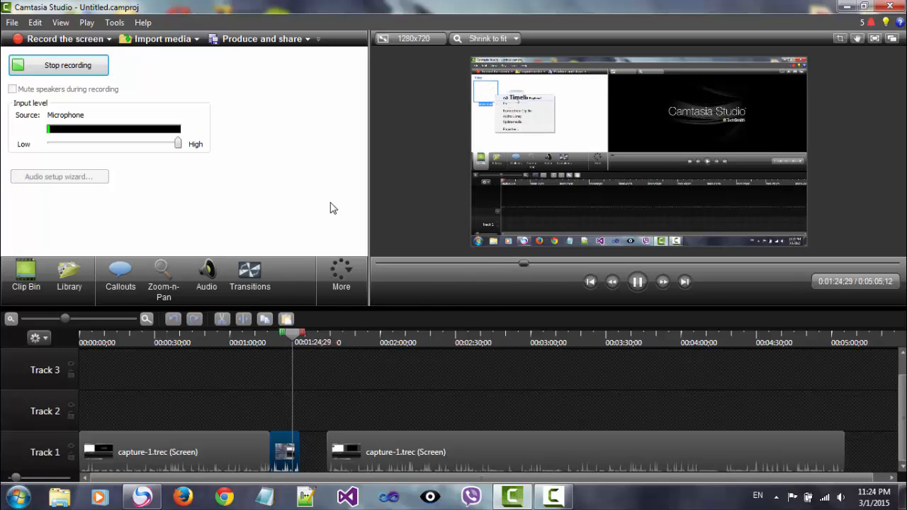
{"action": "left_click", "coordinate": [68, 65]}
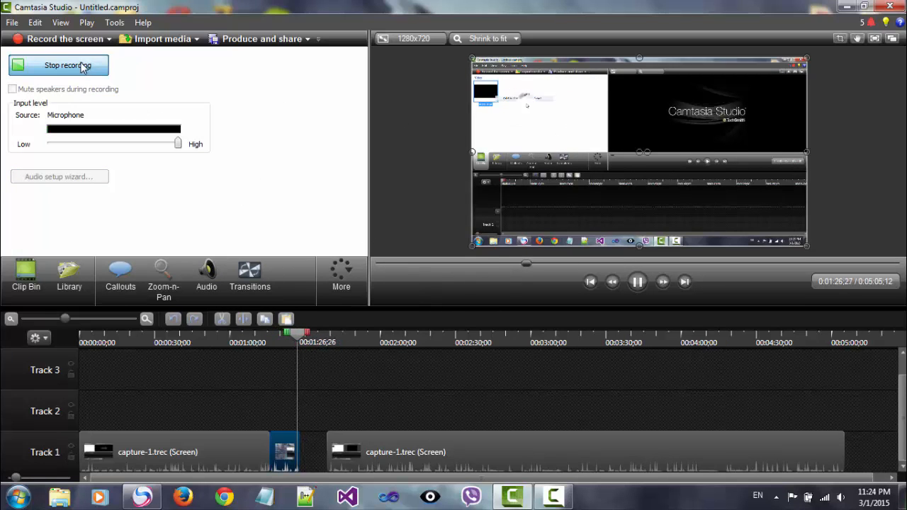
Step: Save the recorded narration on the desktop as the wave sound file 1.wav
{"action": "left_click", "coordinate": [59, 119]}
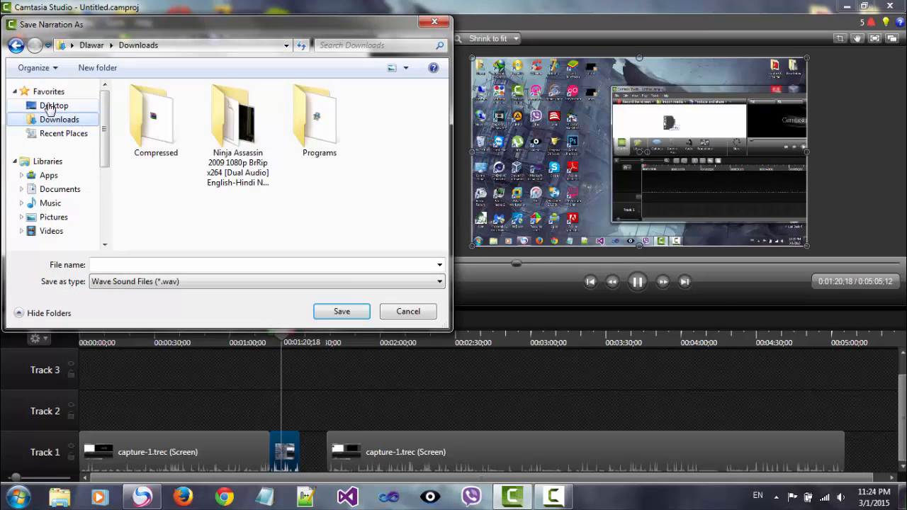
{"action": "left_click", "coordinate": [54, 105]}
{"action": "left_click", "coordinate": [236, 264]}
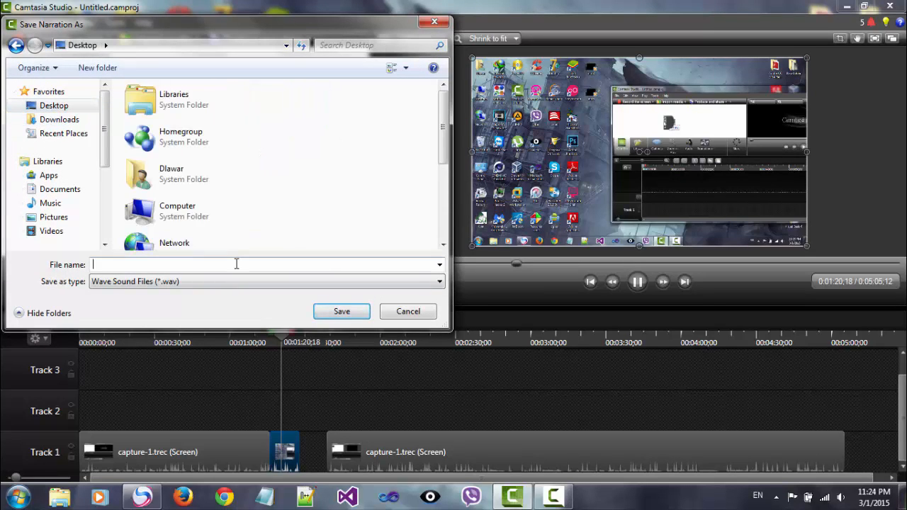
{"action": "left_click", "coordinate": [328, 313]}
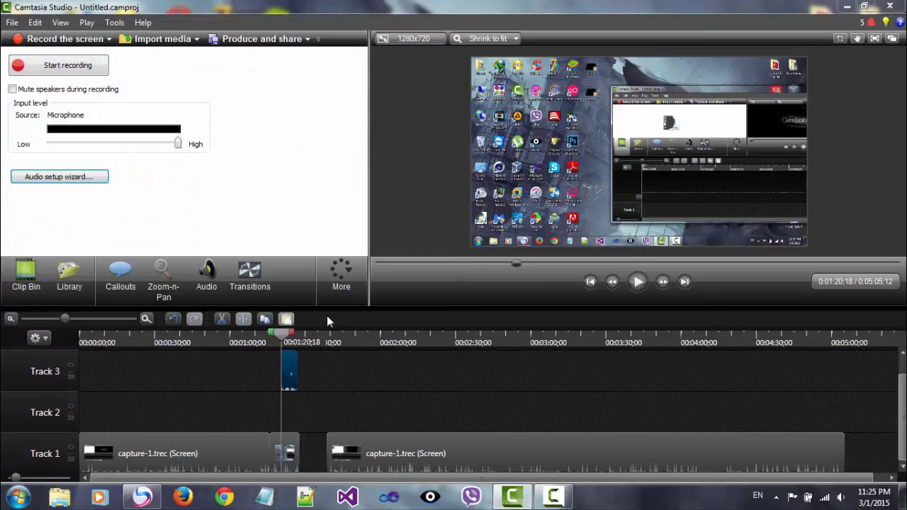
Step: Move the narration clip down to Track 2 and briefly play it with the short segment below, showing audio levels
{"action": "left_click_drag", "start_coordinate": [291, 418], "coordinate": [290, 412]}
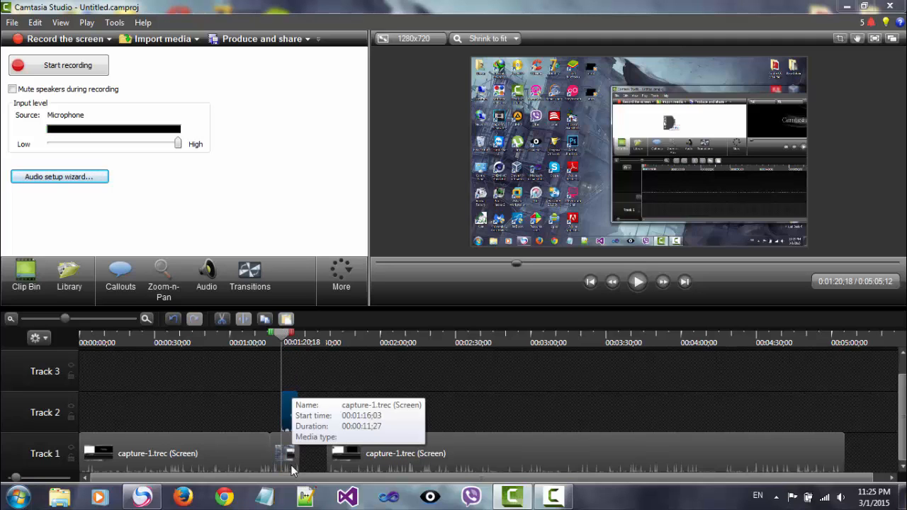
{"action": "left_click", "coordinate": [291, 450]}
{"action": "left_click", "coordinate": [189, 282]}
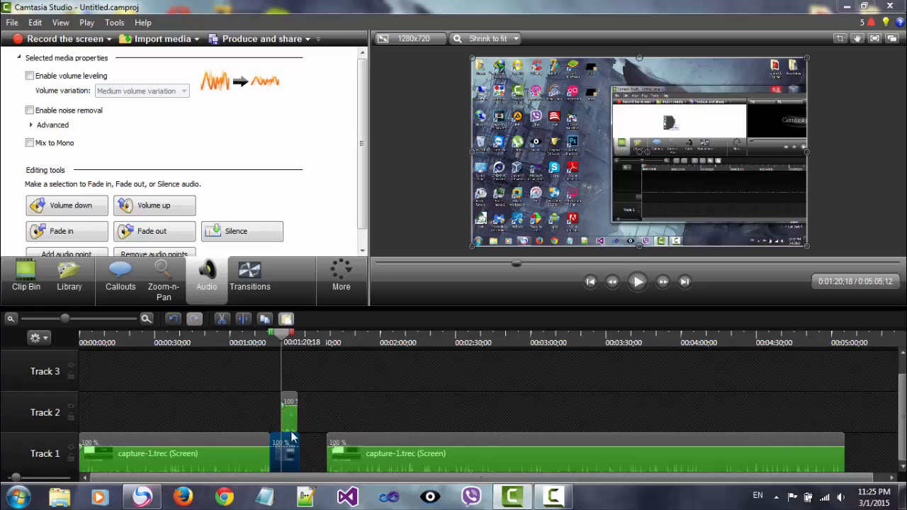
{"action": "left_click", "coordinate": [637, 282]}
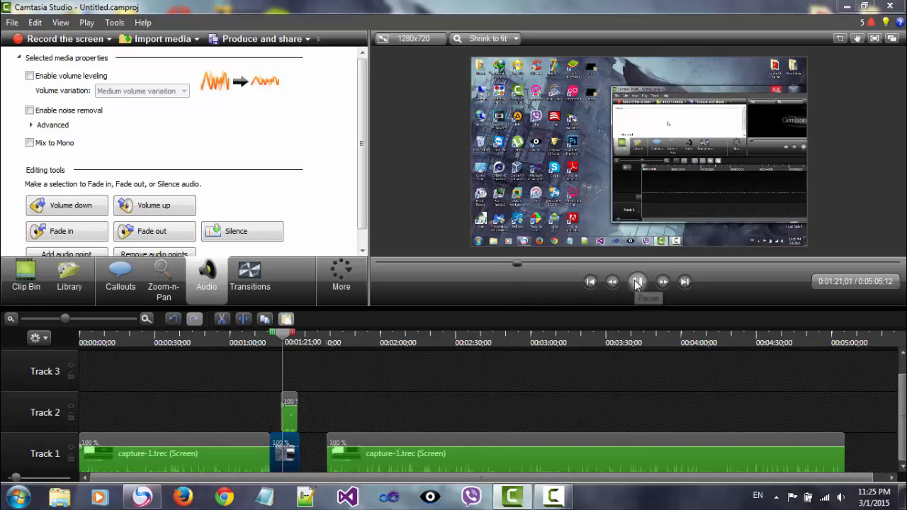
{"action": "left_click", "coordinate": [637, 282]}
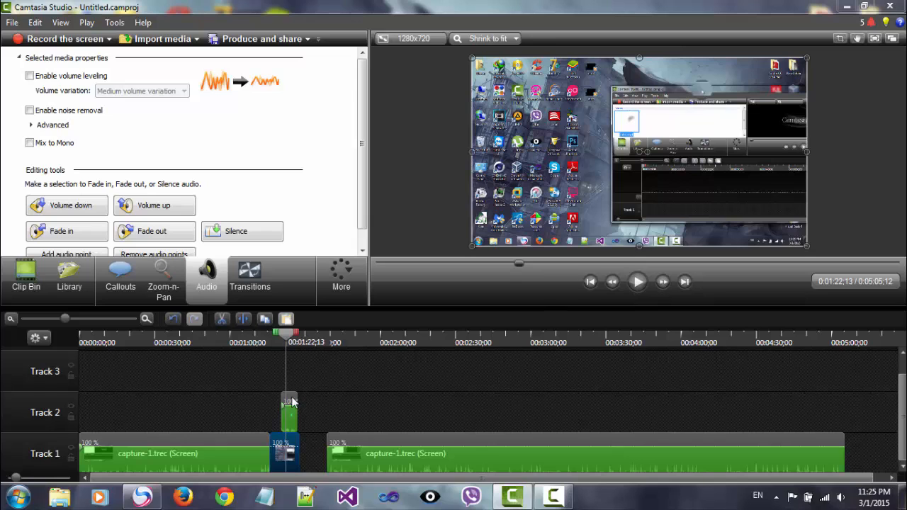
Step: Delete the narration clip and undo the edit history until only the unsplit capture-1.trec clip remains on Track 1
{"action": "key", "text": "Delete"}
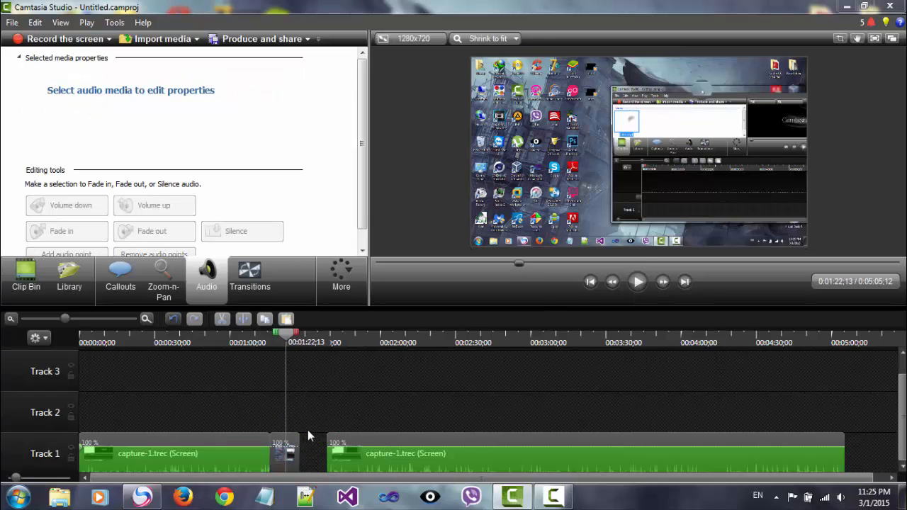
{"action": "left_click", "coordinate": [173, 318]}
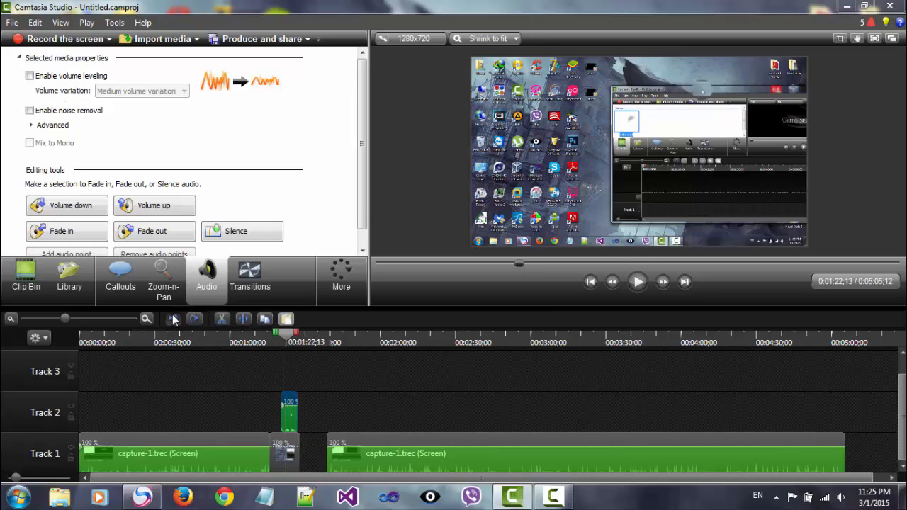
{"action": "left_click", "coordinate": [173, 318]}
{"action": "left_click", "coordinate": [173, 318]}
{"action": "left_click", "coordinate": [172, 319]}
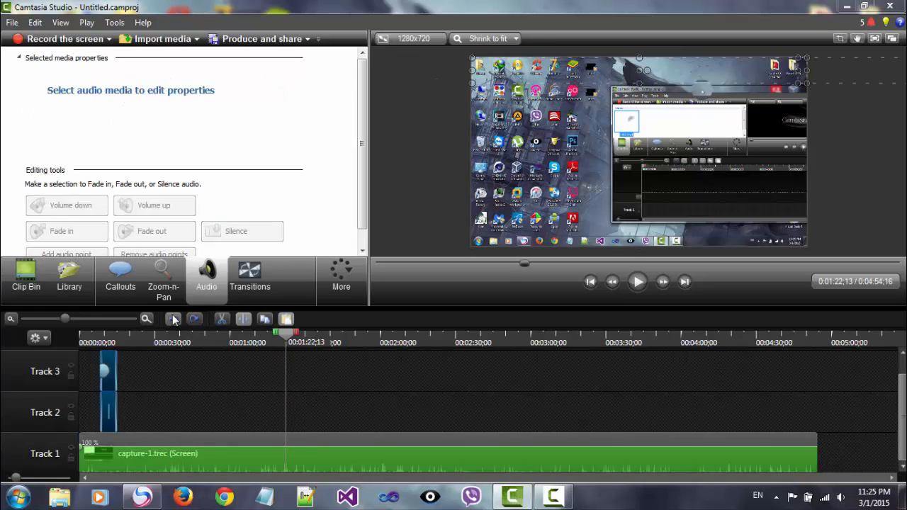
{"action": "left_click", "coordinate": [173, 318]}
{"action": "left_click", "coordinate": [173, 318]}
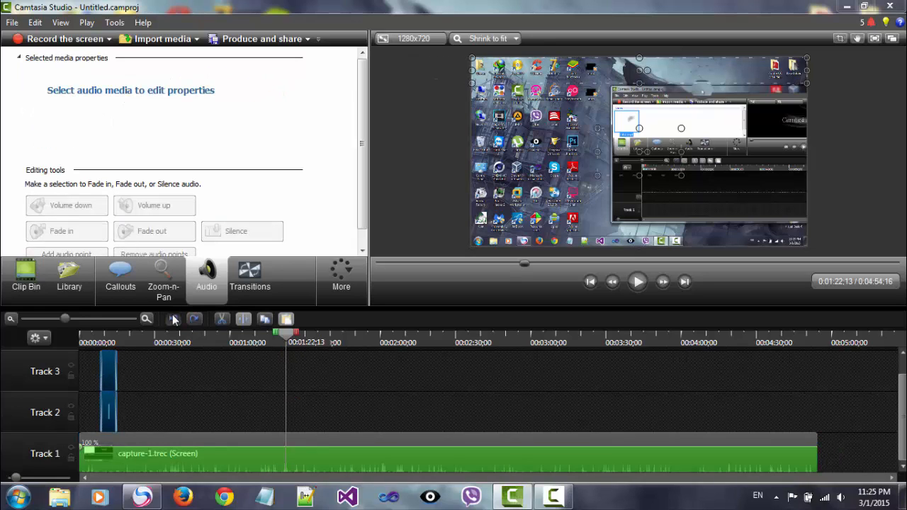
{"action": "left_click", "coordinate": [173, 319]}
{"action": "left_click", "coordinate": [173, 318]}
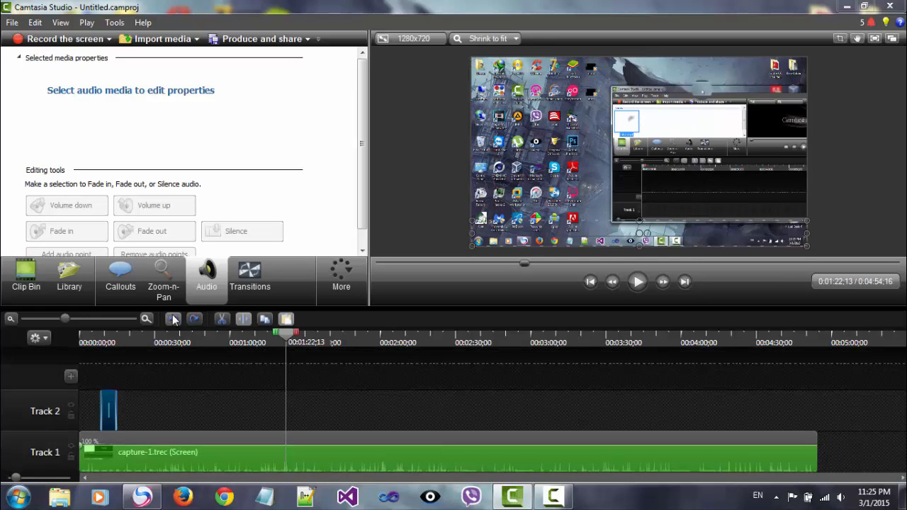
{"action": "left_click", "coordinate": [173, 318]}
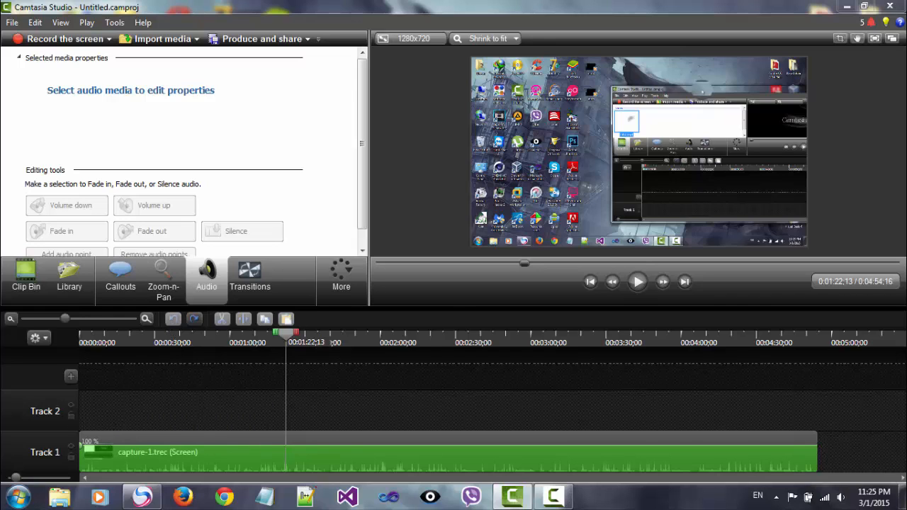
Step: Shrink the editor window, find music.mp3 within New folder on the desktop, and bring the file out onto the desktop
{"action": "left_click_drag", "start_coordinate": [508, 4], "coordinate": [446, 44]}
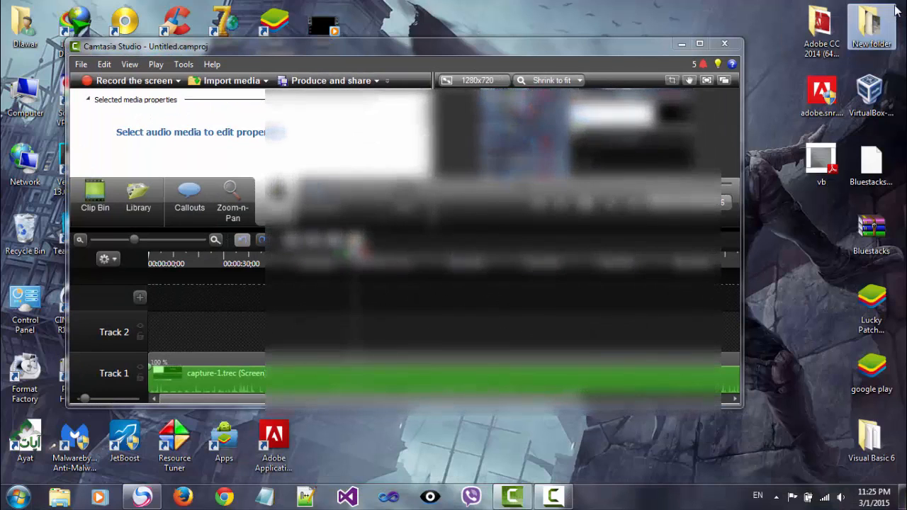
{"action": "double_click", "coordinate": [872, 25]}
{"action": "double_click", "coordinate": [374, 129]}
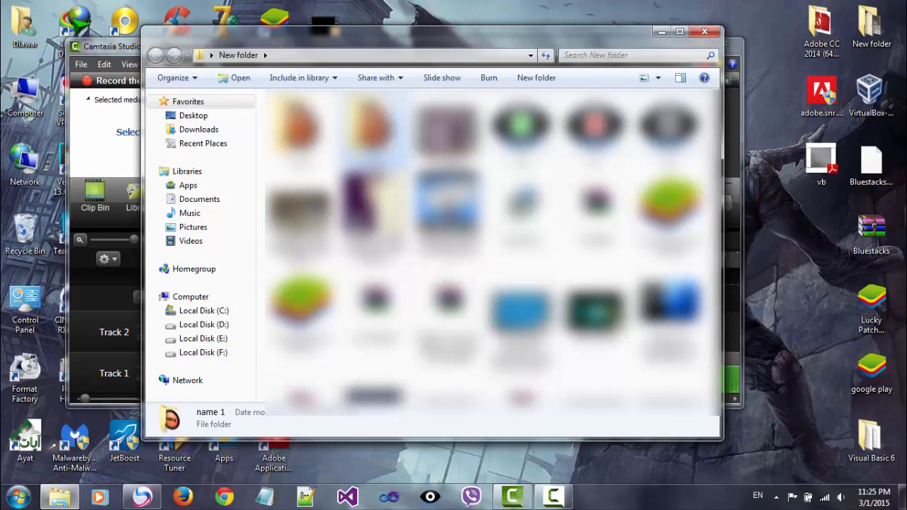
{"action": "left_click", "coordinate": [156, 55]}
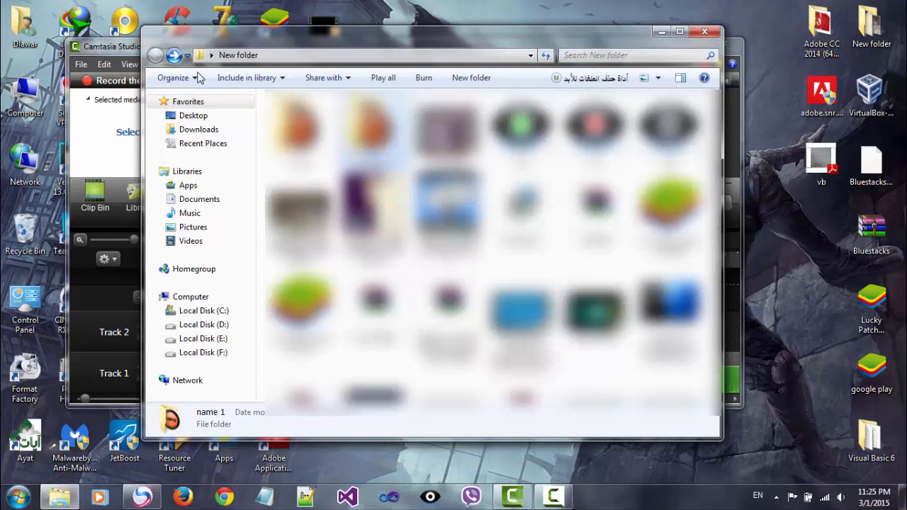
{"action": "double_click", "coordinate": [301, 129]}
{"action": "left_click_drag", "start_coordinate": [301, 119], "coordinate": [542, 109]}
{"action": "left_click", "coordinate": [707, 32]}
Step: Import music.mp3 from the desktop into the Clip Bin and maximize the editor window
{"action": "left_click_drag", "start_coordinate": [557, 142], "coordinate": [555, 214]}
{"action": "left_click", "coordinate": [248, 372]}
{"action": "left_click_drag", "start_coordinate": [523, 23], "coordinate": [431, 310]}
{"action": "double_click", "coordinate": [528, 219]}
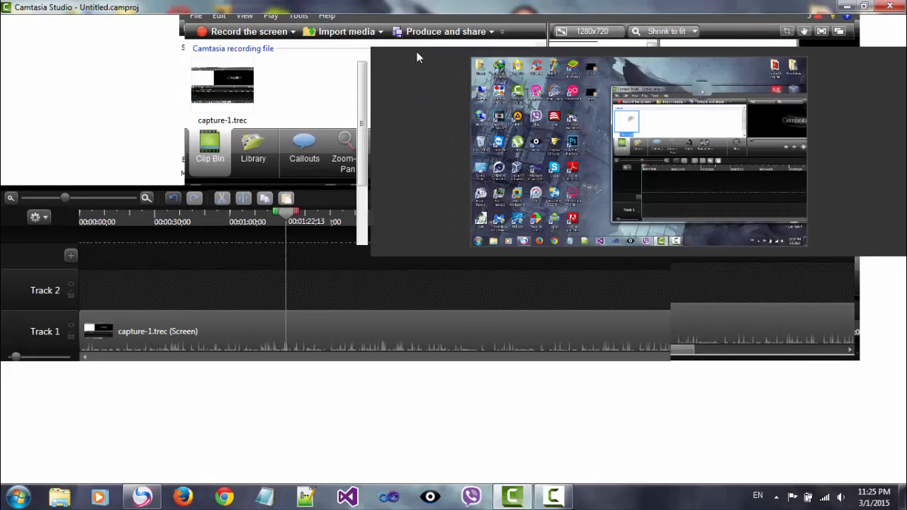
Step: Add music.mp3 to the timeline on Track 2 and shift it to start at 0:00:00;00
{"action": "left_click", "coordinate": [117, 215]}
{"action": "right_click", "coordinate": [117, 215]}
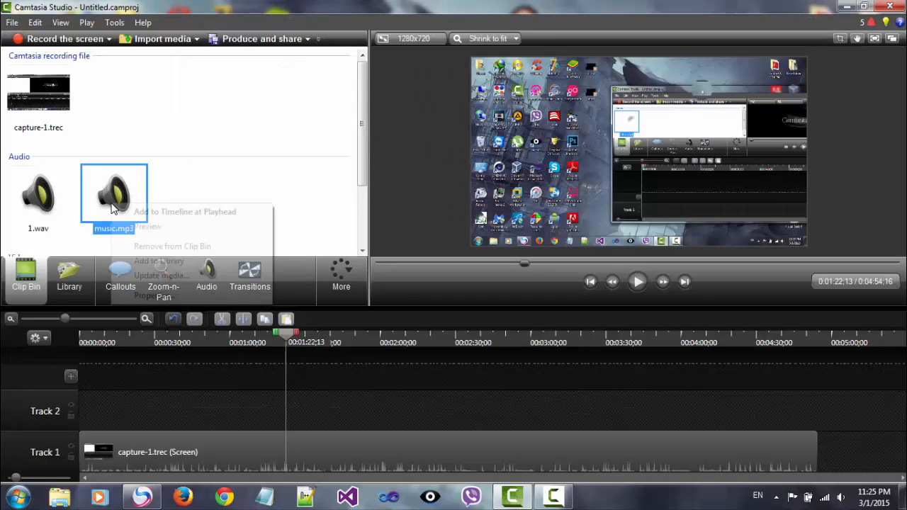
{"action": "left_click", "coordinate": [170, 210]}
{"action": "left_click_drag", "start_coordinate": [320, 411], "coordinate": [41, 418]}
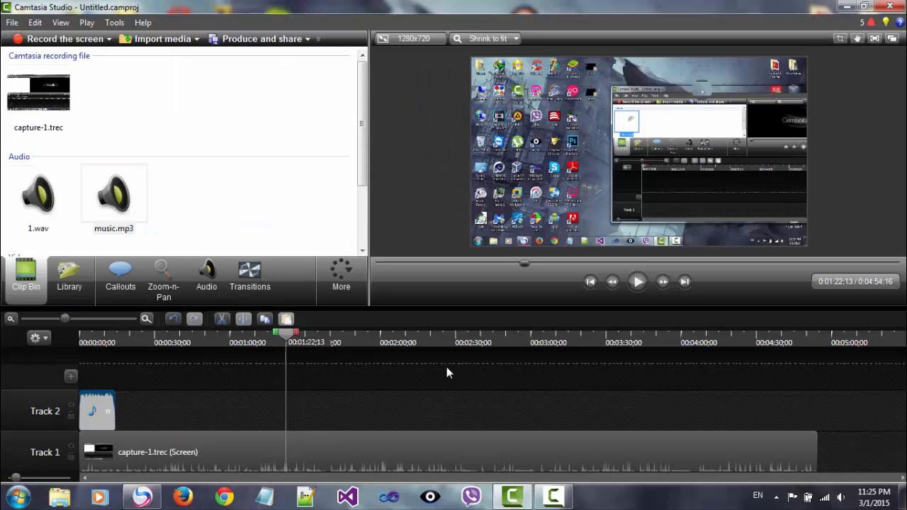
Step: Select the timeline range from 0:00:03;08 to 0:00:08;01 and lock Track 2 with the music clip
{"action": "left_click_drag", "start_coordinate": [289, 339], "coordinate": [148, 339]}
{"action": "left_click_drag", "start_coordinate": [79, 345], "coordinate": [111, 355]}
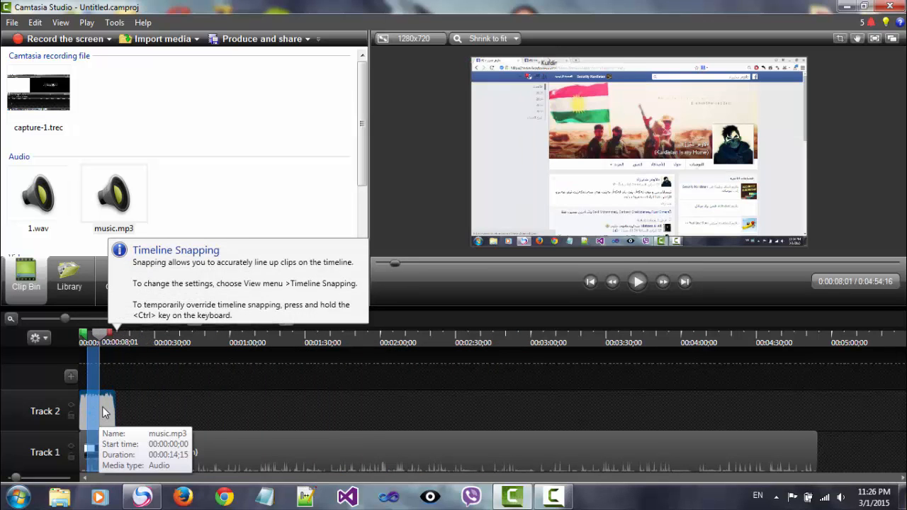
{"action": "mouse_move", "coordinate": [103, 411]}
{"action": "left_mouse_down"}
{"action": "mouse_move", "coordinate": [103, 402]}
{"action": "mouse_move", "coordinate": [53, 399]}
{"action": "mouse_move", "coordinate": [69, 417]}
{"action": "left_mouse_up"}
{"action": "left_click", "coordinate": [71, 417]}
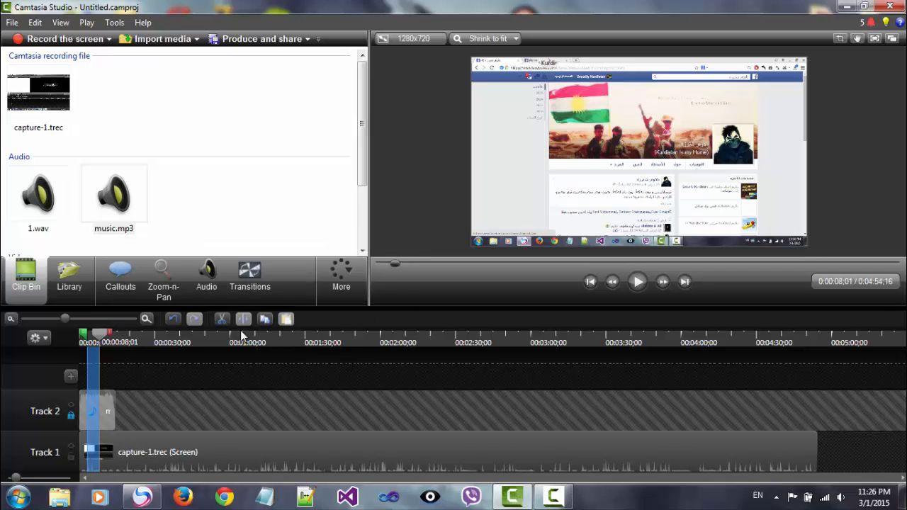
Step: Cut the selected range from the unlocked Track 1 and undo the cut
{"action": "left_click", "coordinate": [222, 319]}
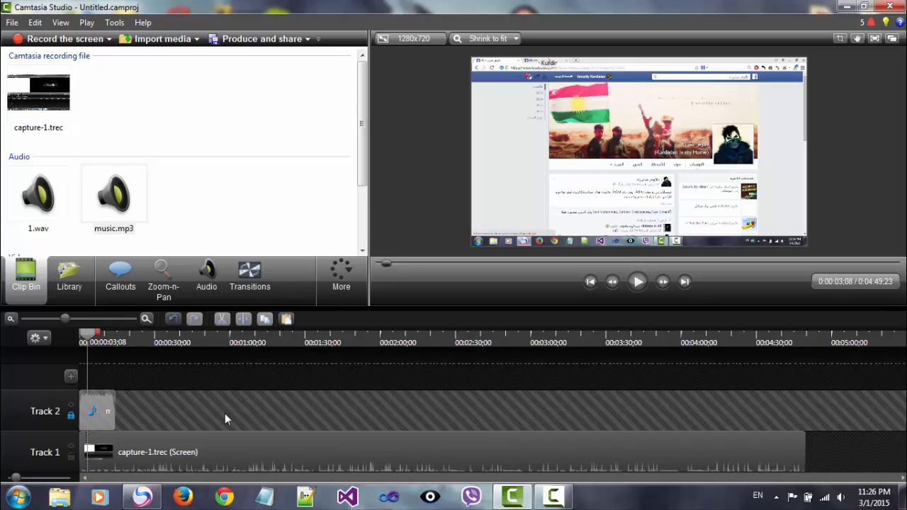
{"action": "left_click", "coordinate": [173, 318]}
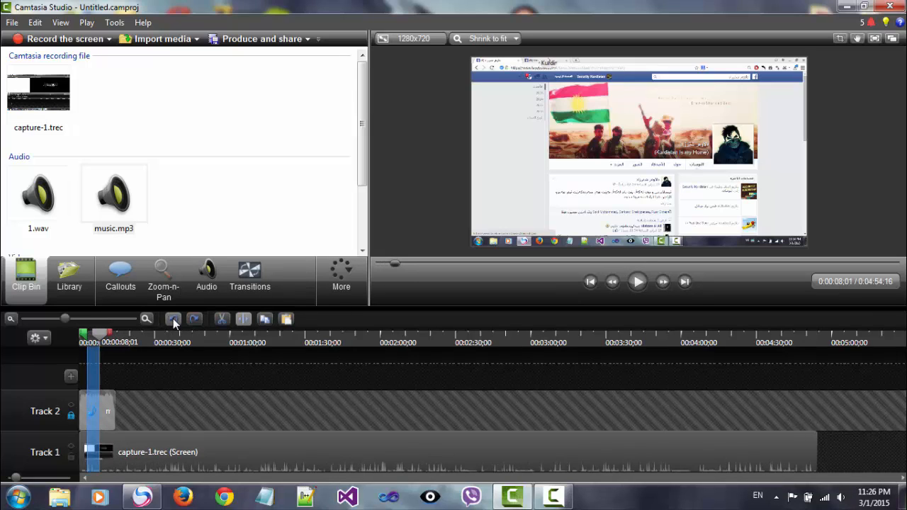
Step: Extend the end of the timeline selection to 0:00:36;19
{"action": "left_click_drag", "start_coordinate": [104, 338], "coordinate": [168, 344]}
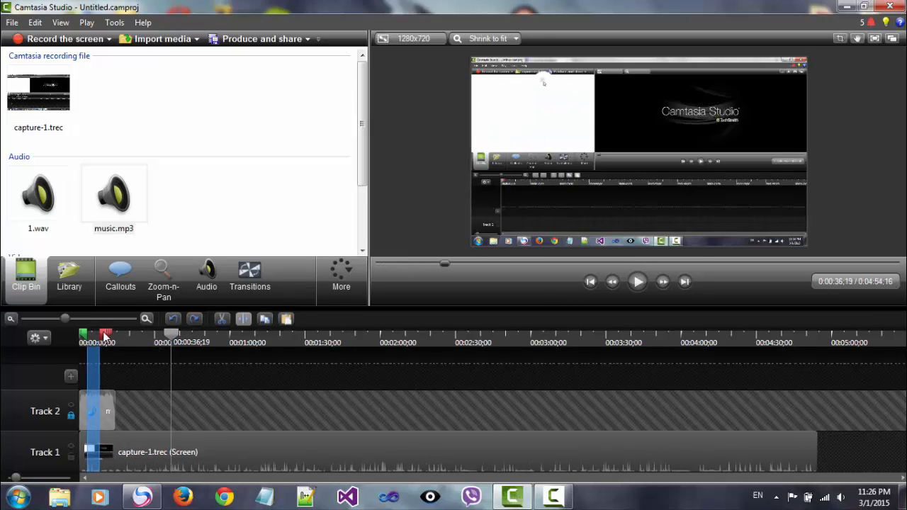
{"action": "mouse_move", "coordinate": [104, 335]}
{"action": "left_mouse_down"}
{"action": "mouse_move", "coordinate": [203, 334]}
{"action": "mouse_move", "coordinate": [145, 338]}
{"action": "mouse_move", "coordinate": [171, 339]}
{"action": "left_mouse_up"}
{"action": "left_click", "coordinate": [221, 341]}
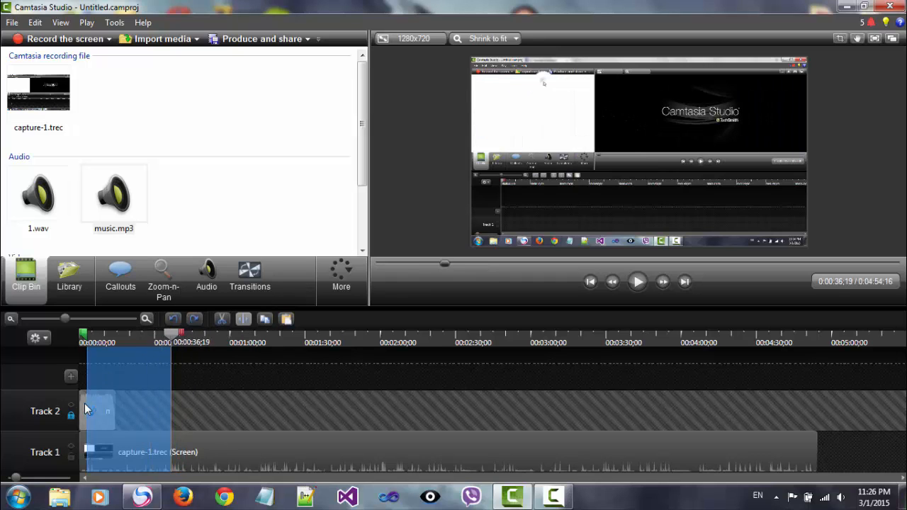
Step: Unlock Track 2 and collapse the timeline selection back towards its start
{"action": "left_click", "coordinate": [71, 418]}
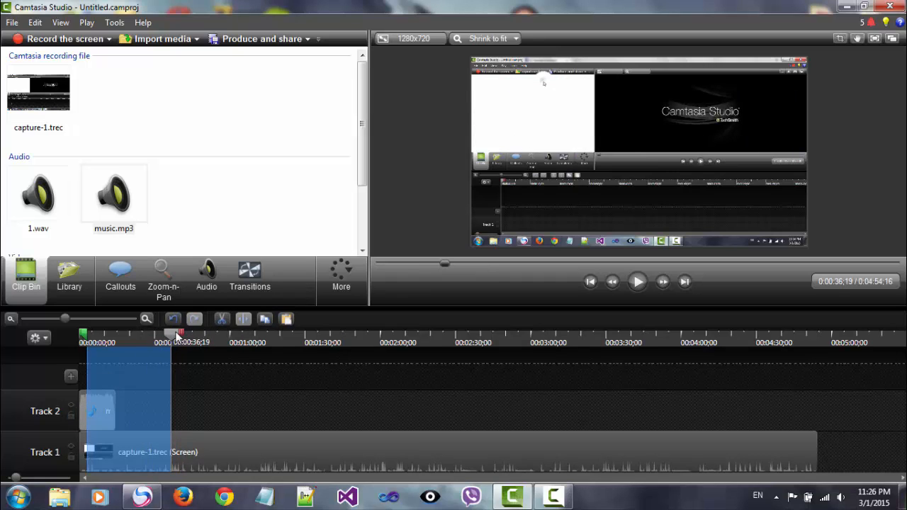
{"action": "left_click_drag", "start_coordinate": [176, 334], "coordinate": [93, 340]}
{"action": "left_click_drag", "start_coordinate": [177, 334], "coordinate": [72, 338]}
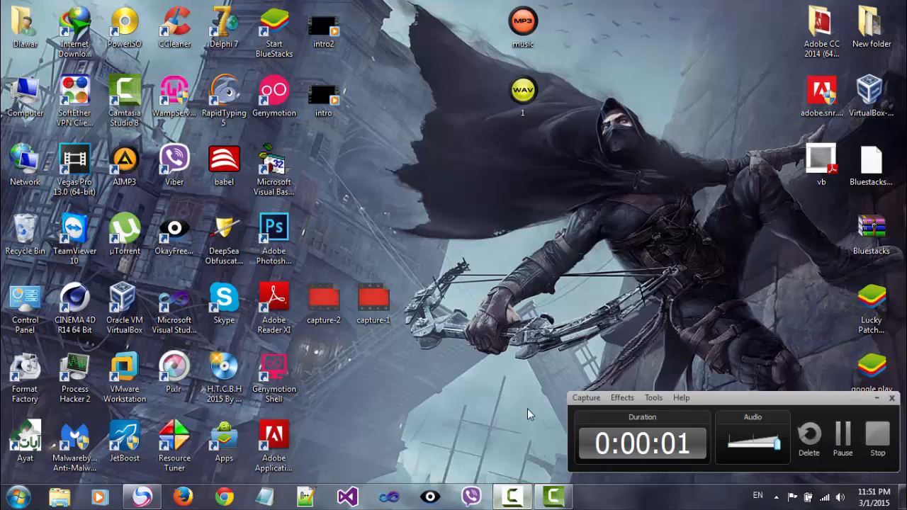
Step: Switch to the Camtasia Studio project with both captures, minimize the recorder, and move the playhead to 0:01:52;18
{"action": "left_click", "coordinate": [554, 496]}
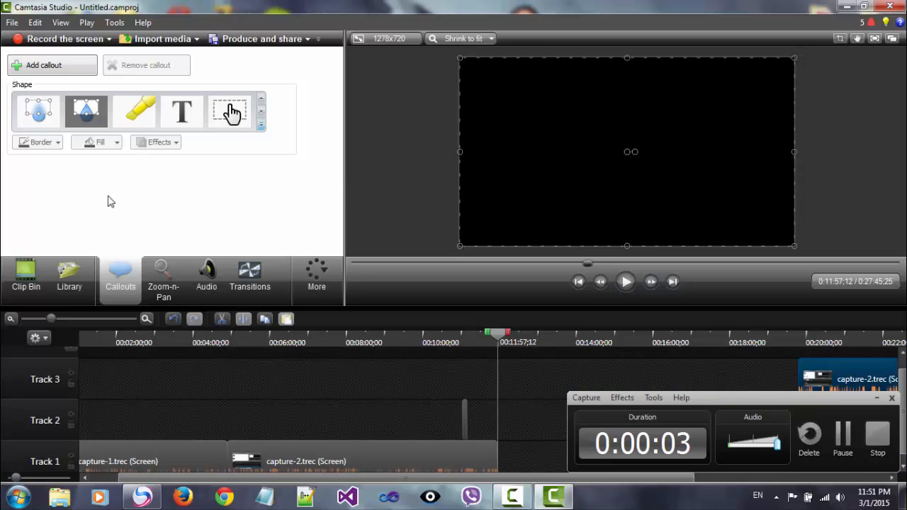
{"action": "left_click", "coordinate": [876, 399]}
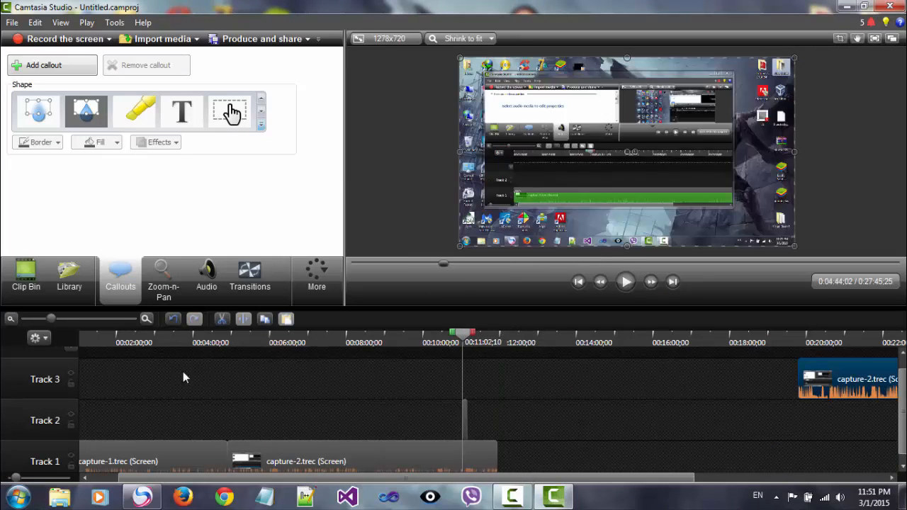
{"action": "left_click", "coordinate": [160, 372]}
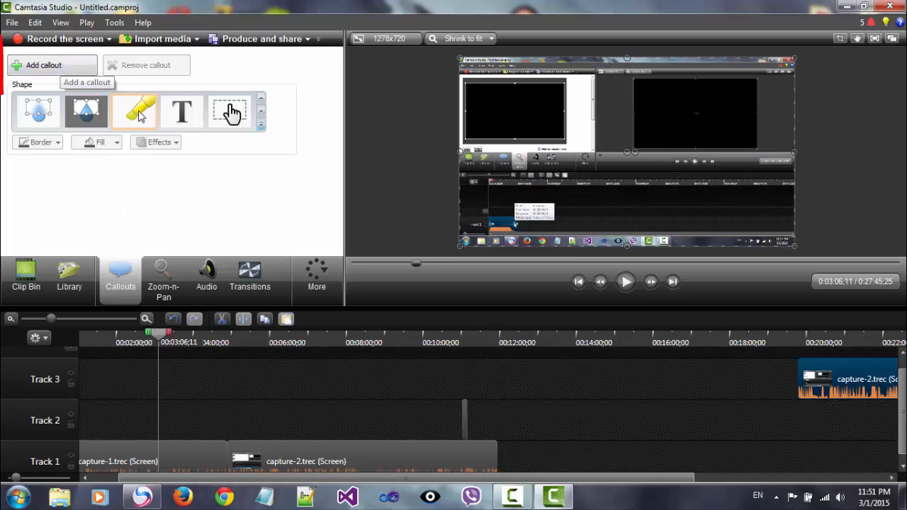
{"action": "left_click_drag", "start_coordinate": [163, 337], "coordinate": [115, 342]}
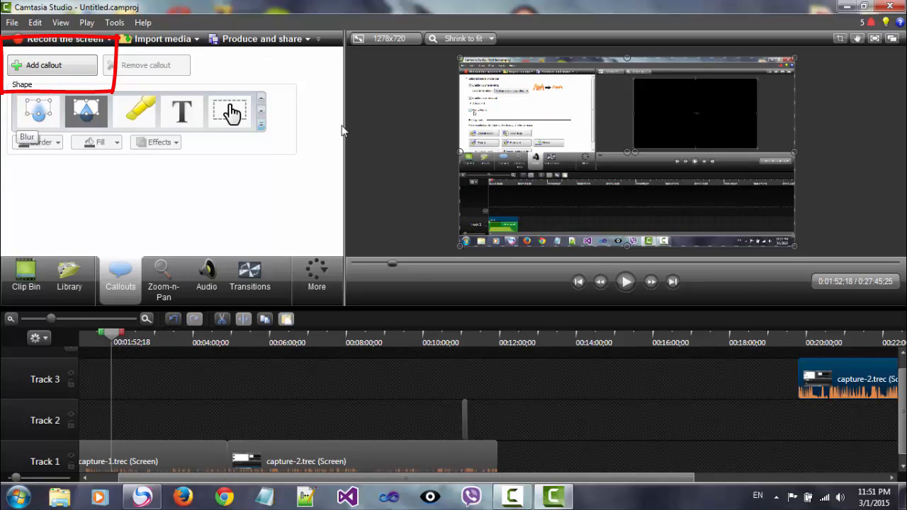
Step: Add a callout at 0:01:52;18, set its shape to Pixelate, and place it over the white panel in the preview
{"action": "left_click", "coordinate": [35, 65]}
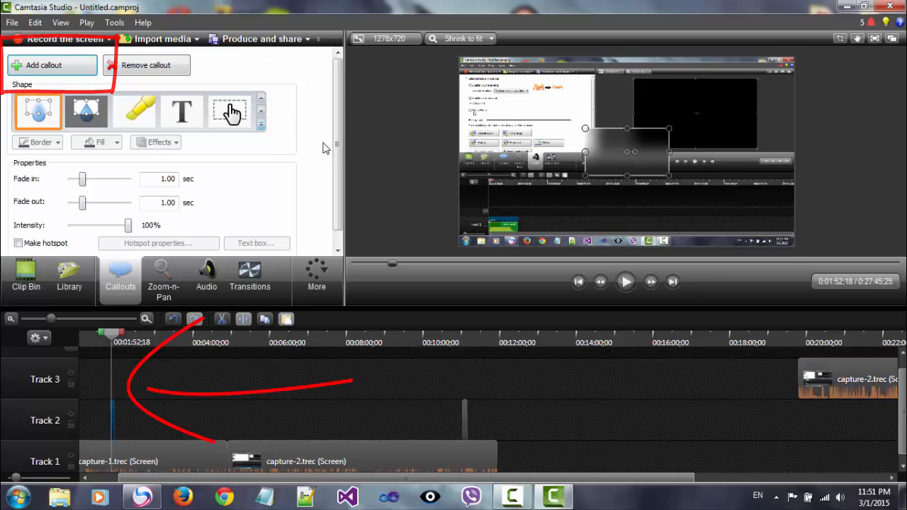
{"action": "left_click", "coordinate": [261, 125]}
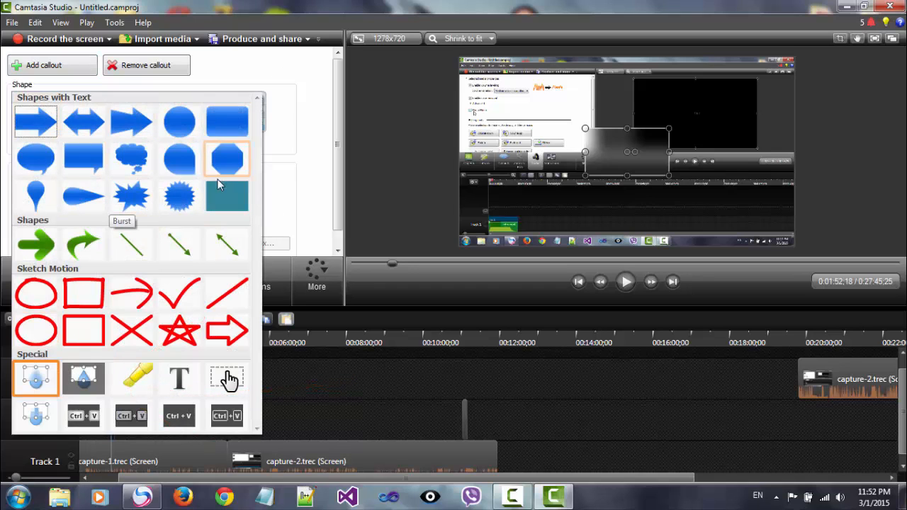
{"action": "left_click", "coordinate": [38, 418]}
{"action": "left_click_drag", "start_coordinate": [652, 139], "coordinate": [540, 104]}
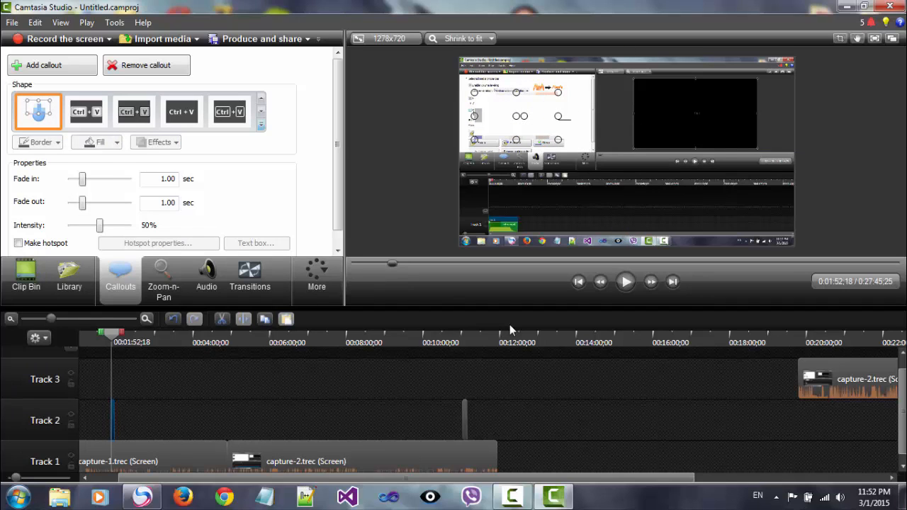
Step: Nudge the pixelate callout forward on Track 2 to start at about 0:01:53 and play back its effect
{"action": "left_click", "coordinate": [76, 319]}
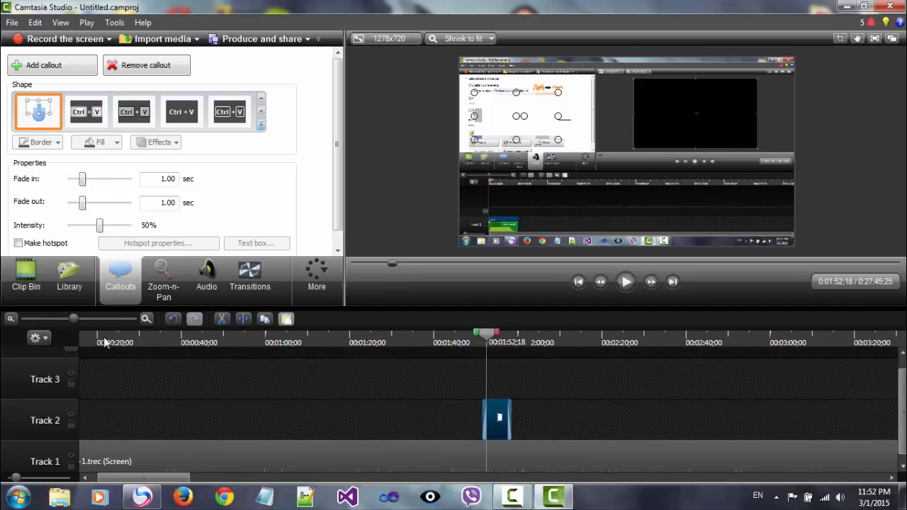
{"action": "mouse_move", "coordinate": [496, 416]}
{"action": "left_mouse_down"}
{"action": "mouse_move", "coordinate": [499, 386]}
{"action": "mouse_move", "coordinate": [500, 418]}
{"action": "left_mouse_up"}
{"action": "left_click", "coordinate": [628, 281]}
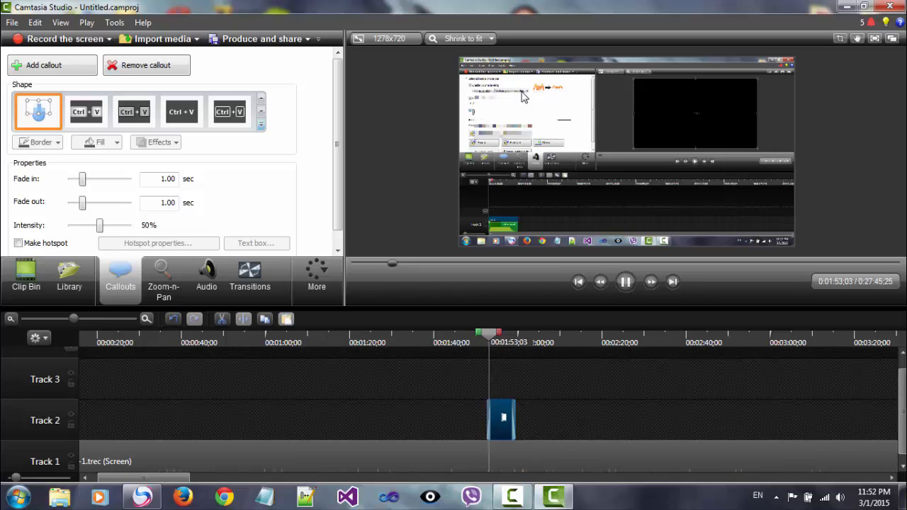
{"action": "key", "text": "space"}
Step: Enlarge the pixelate callout over the white panel and adjust its duration on Track 2, extending it to about 0:02:49 and previewing it
{"action": "left_click_drag", "start_coordinate": [516, 124], "coordinate": [586, 152]}
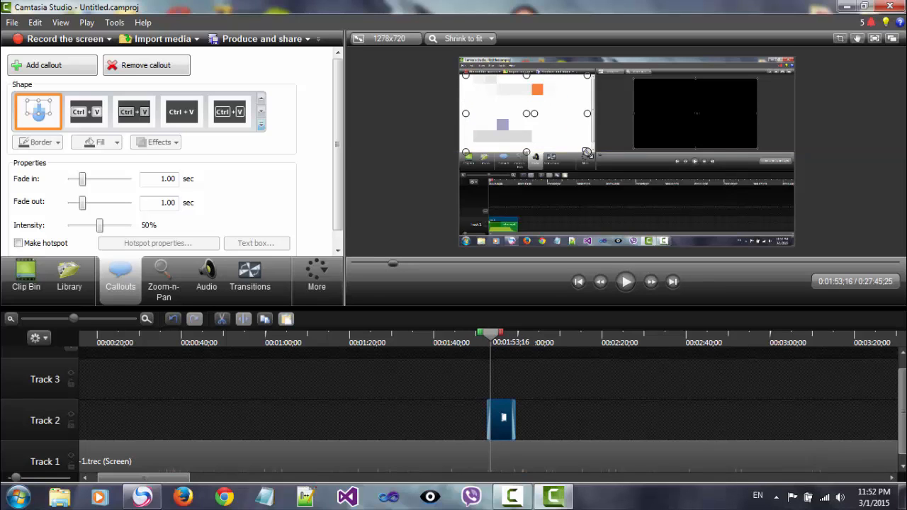
{"action": "left_click_drag", "start_coordinate": [513, 405], "coordinate": [724, 386]}
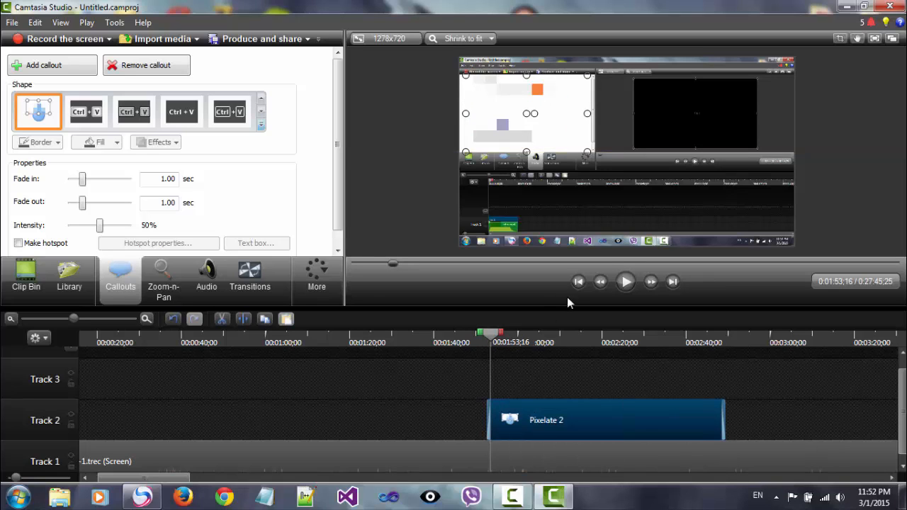
{"action": "left_click", "coordinate": [626, 281]}
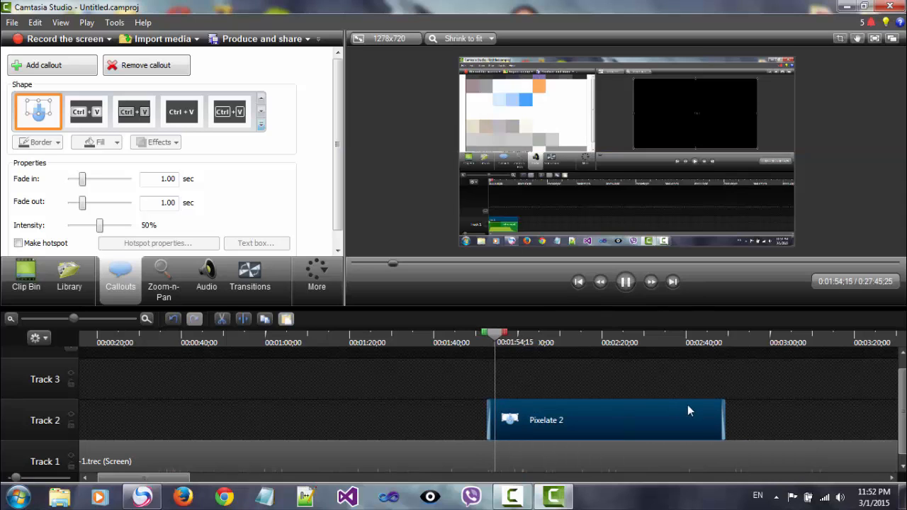
{"action": "key", "text": "space"}
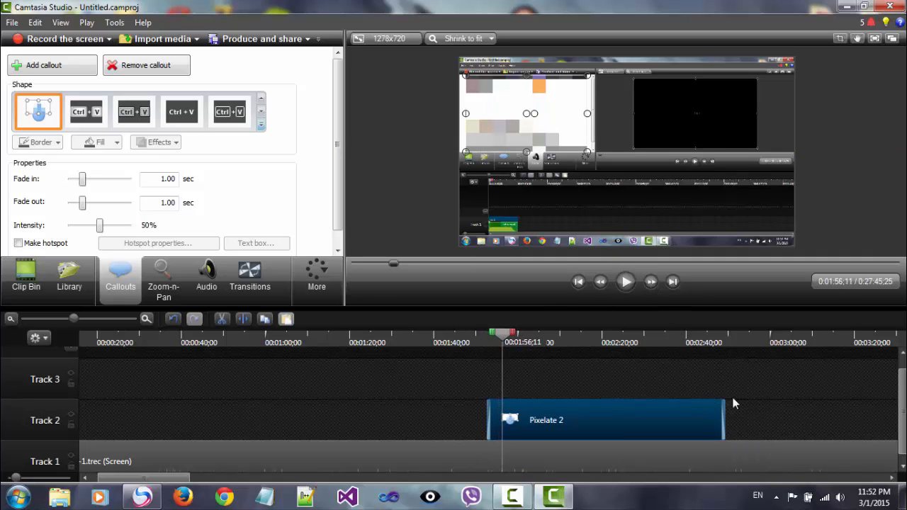
{"action": "left_click_drag", "start_coordinate": [720, 419], "coordinate": [617, 420]}
{"action": "left_click_drag", "start_coordinate": [526, 420], "coordinate": [496, 416]}
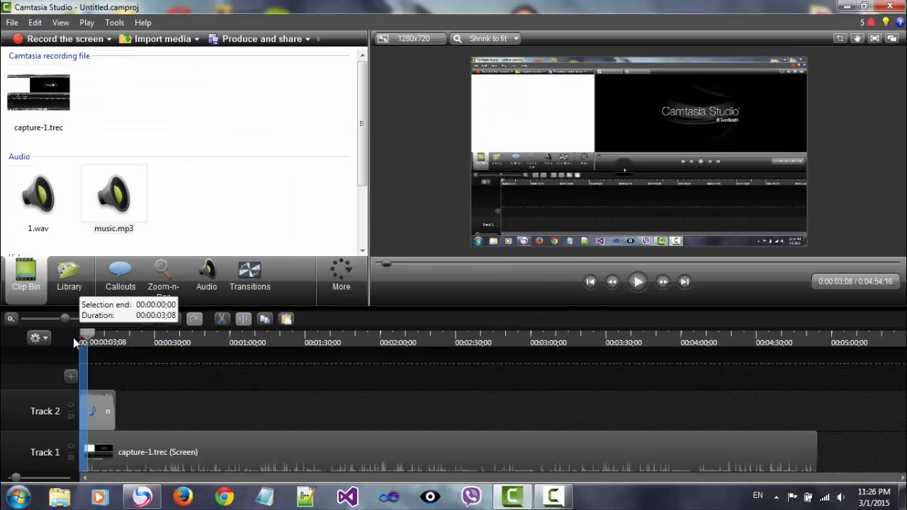
Step: In the capture-1 and music project, widen the tools pane to show every tool and add an empty caption at 0:00:03;08
{"action": "left_click_drag", "start_coordinate": [81, 338], "coordinate": [90, 343]}
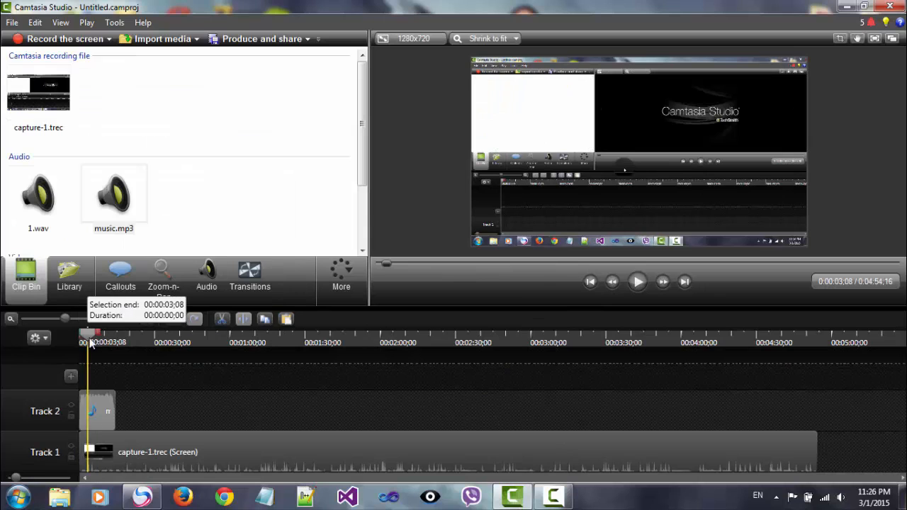
{"action": "left_click_drag", "start_coordinate": [379, 221], "coordinate": [600, 221]}
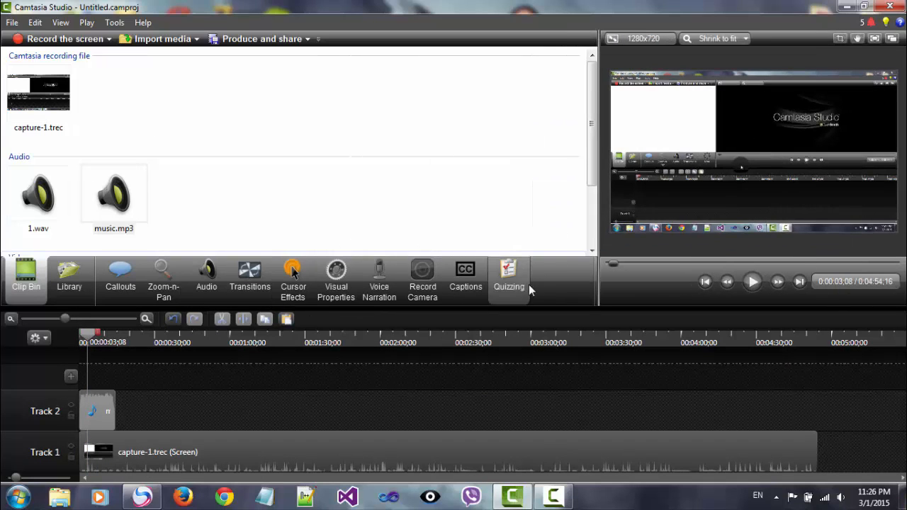
{"action": "left_click", "coordinate": [467, 283]}
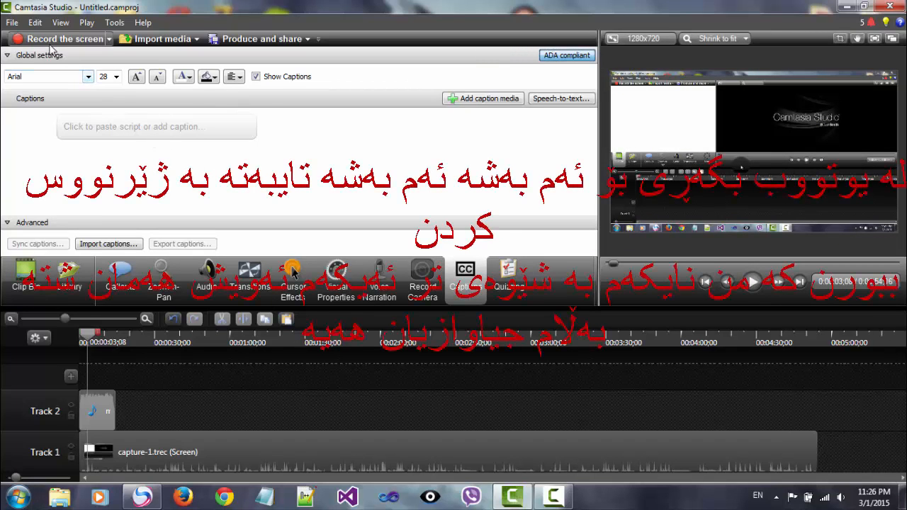
{"action": "left_click", "coordinate": [478, 103]}
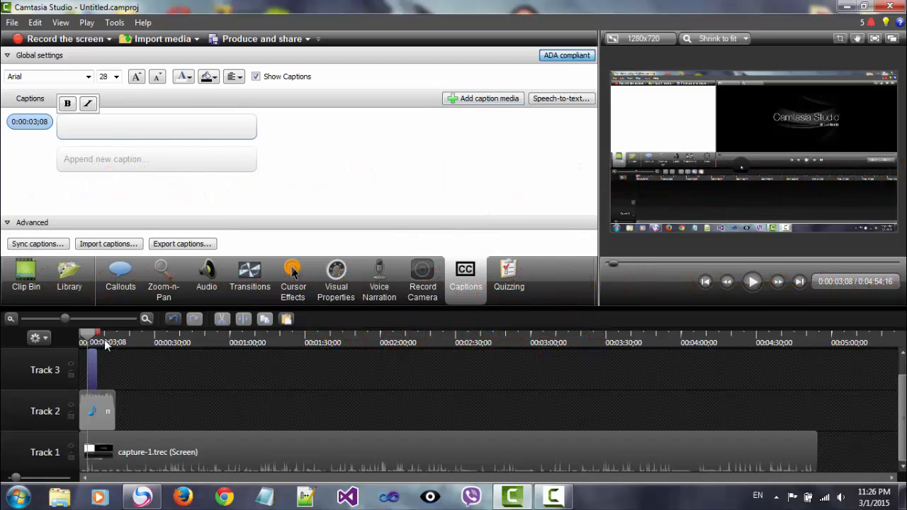
Step: Return the playhead to the timeline start and delete the "slaw barezan" caption clip from Track 2
{"action": "left_click_drag", "start_coordinate": [88, 340], "coordinate": [80, 354]}
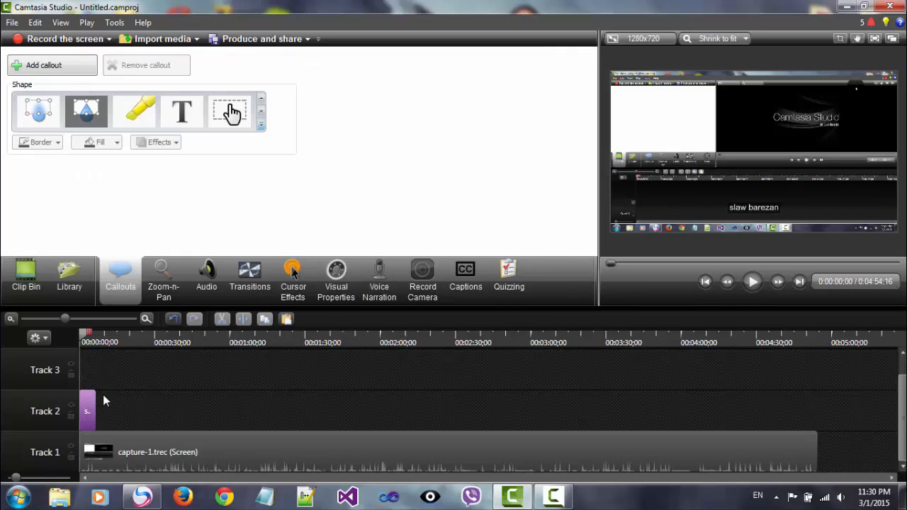
{"action": "left_click_drag", "start_coordinate": [87, 398], "coordinate": [166, 387]}
{"action": "key", "text": "Delete"}
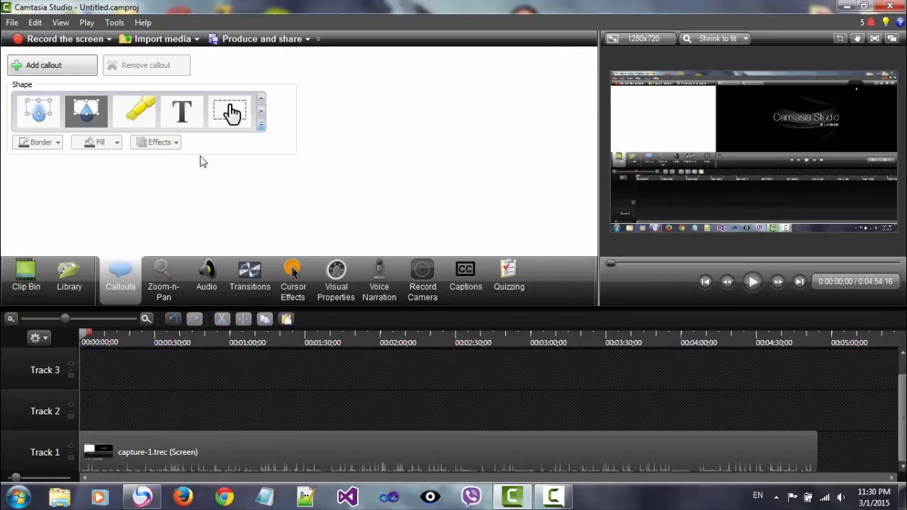
Step: Add a text callout at the start of the timeline and enter a person's first name as its text
{"action": "left_click", "coordinate": [54, 69]}
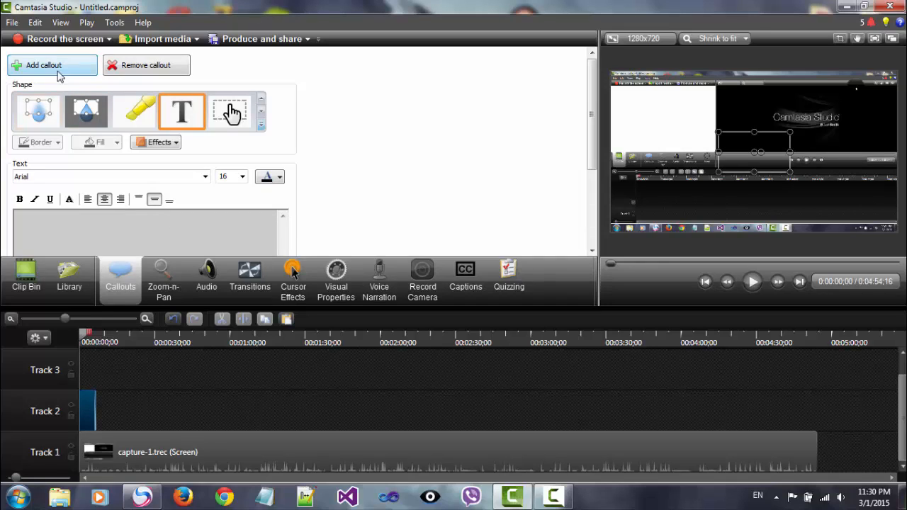
{"action": "left_click", "coordinate": [261, 122]}
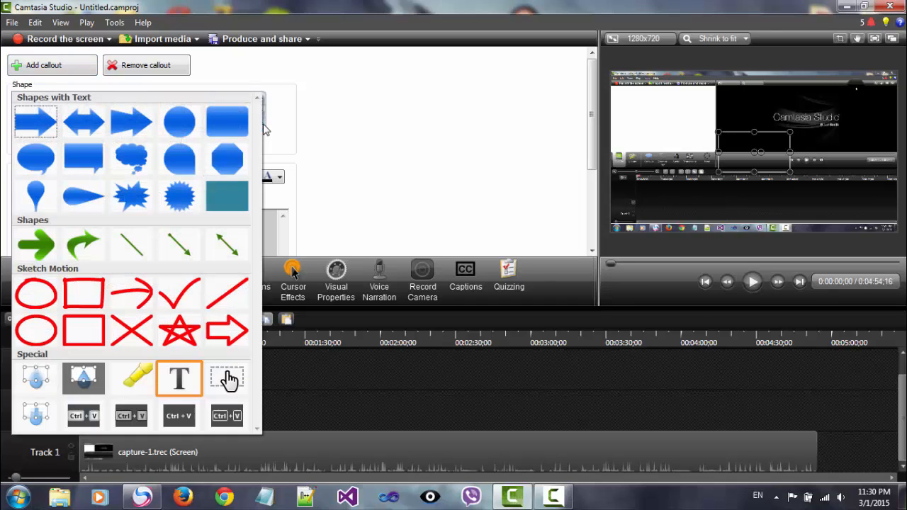
{"action": "left_click", "coordinate": [172, 379]}
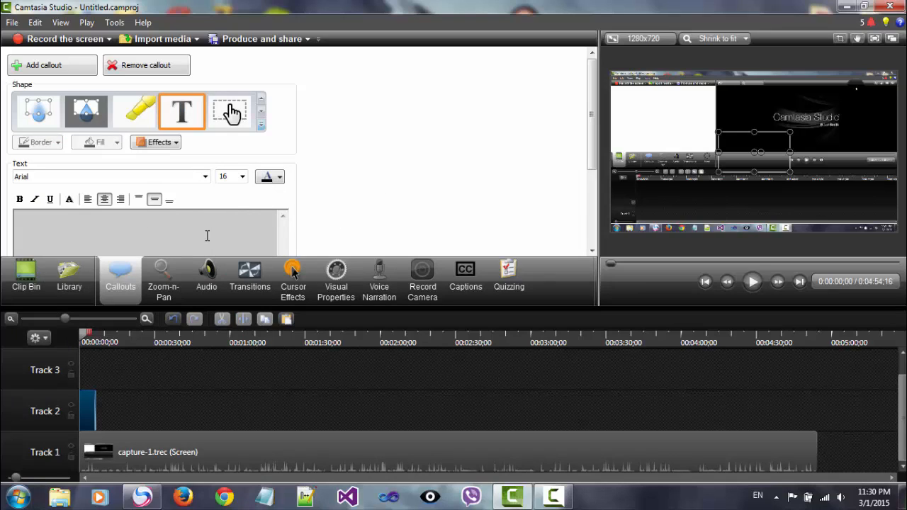
{"action": "type", "text": "awa"}
{"action": "key", "text": "BackSpace"}
{"action": "key", "text": "BackSpace"}
{"action": "key", "text": "BackSpace"}
{"action": "key", "text": "BackSpace"}
{"action": "key", "text": "BackSpace"}
{"action": "type", "text": "dlawar"}
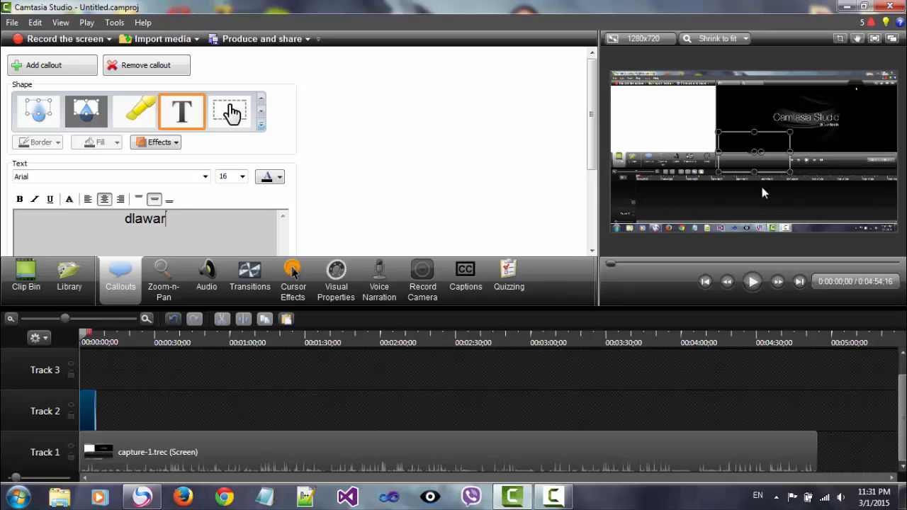
Step: Format the callout's text in red at size 48 and move the callout to the bottom of the video frame
{"action": "left_click_drag", "start_coordinate": [251, 227], "coordinate": [82, 222]}
{"action": "left_click", "coordinate": [276, 181]}
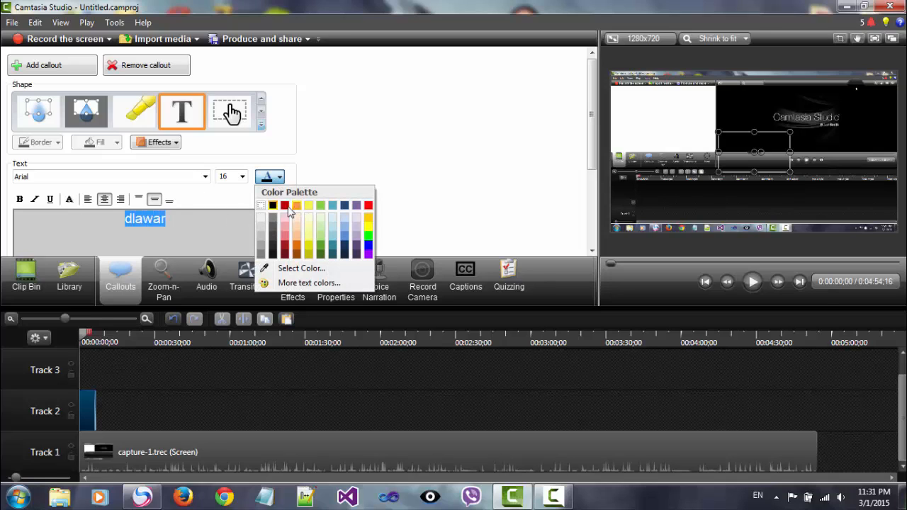
{"action": "left_click", "coordinate": [359, 205]}
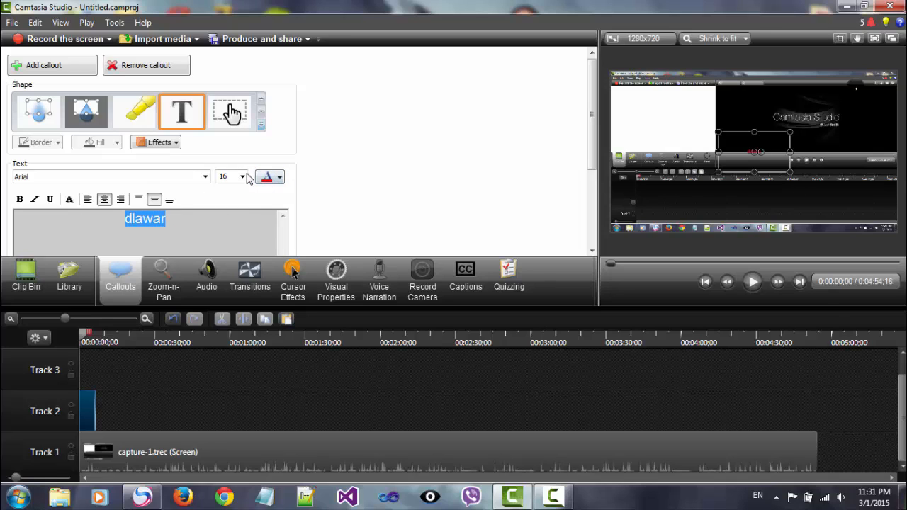
{"action": "left_click", "coordinate": [241, 175]}
{"action": "left_click", "coordinate": [231, 306]}
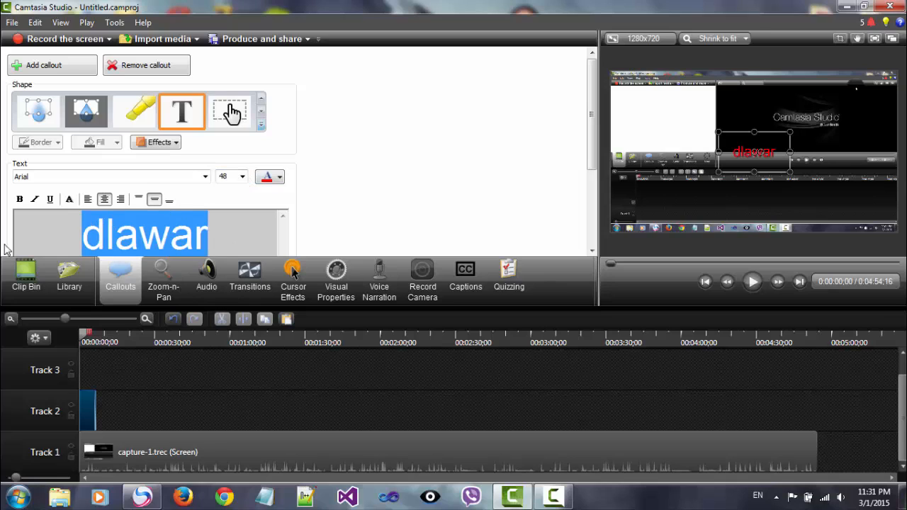
{"action": "left_click_drag", "start_coordinate": [727, 159], "coordinate": [732, 217]}
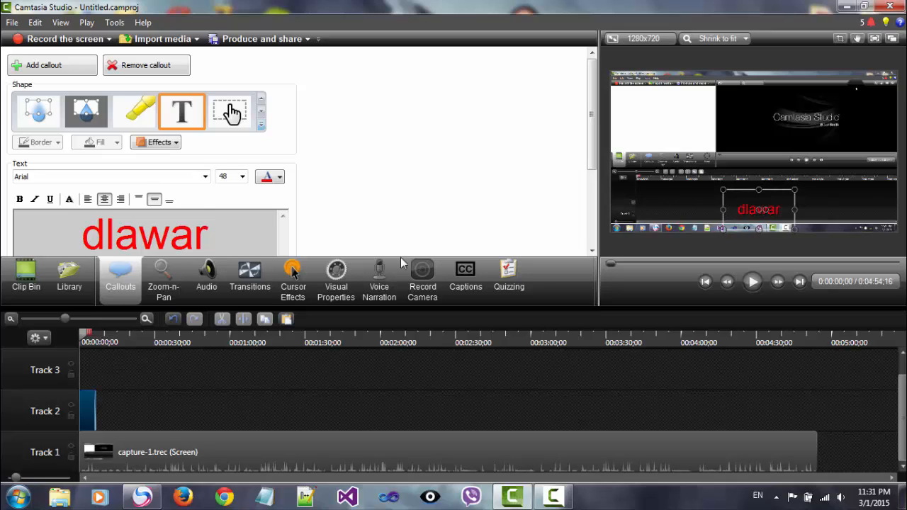
Step: Replace the callout's text with the Kurdish phrase "خۆشم ئەوێی کوردستان" and stretch the callout across the full frame width
{"action": "double_click", "coordinate": [128, 240]}
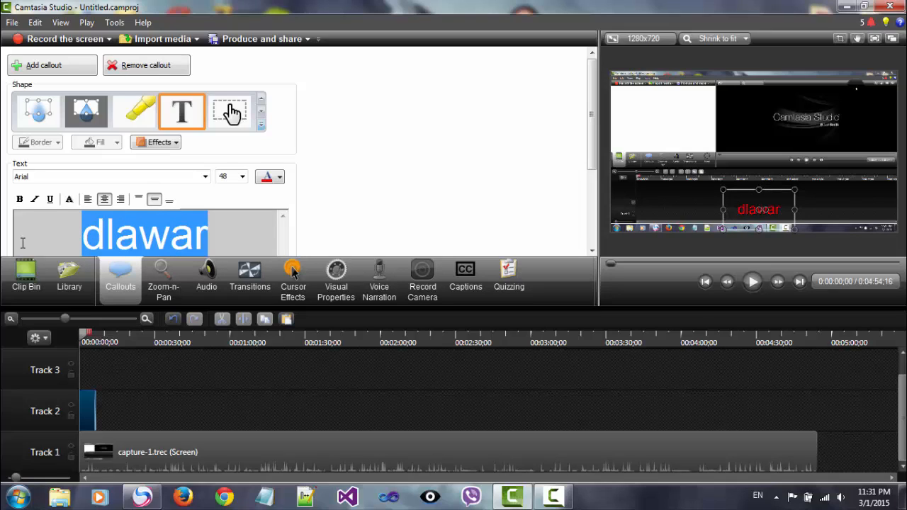
{"action": "key", "text": "alt+shift"}
{"action": "type", "text": "خۆشم"}
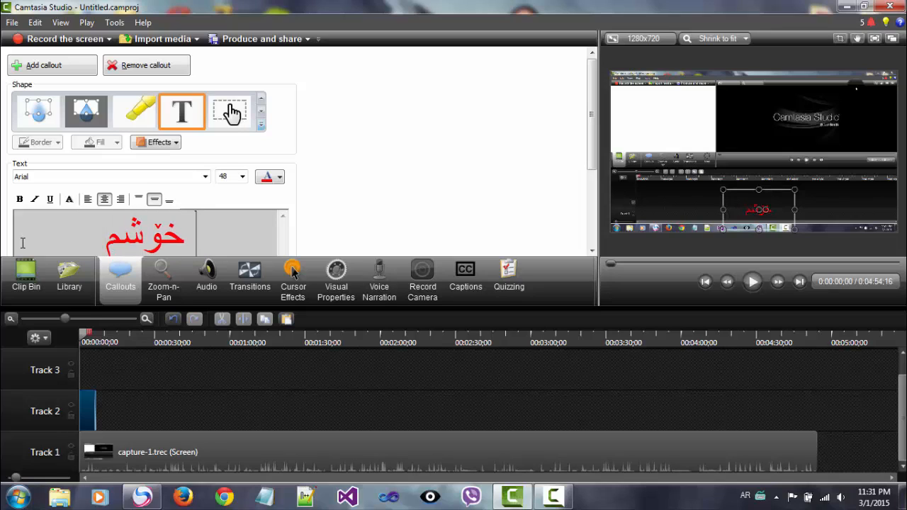
{"action": "type", "text": " ئەوێی ک"}
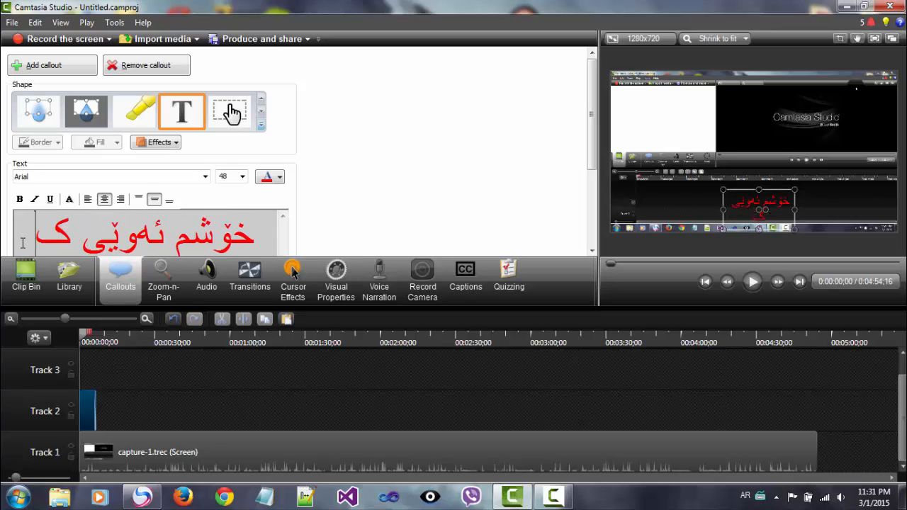
{"action": "type", "text": "وردستا"}
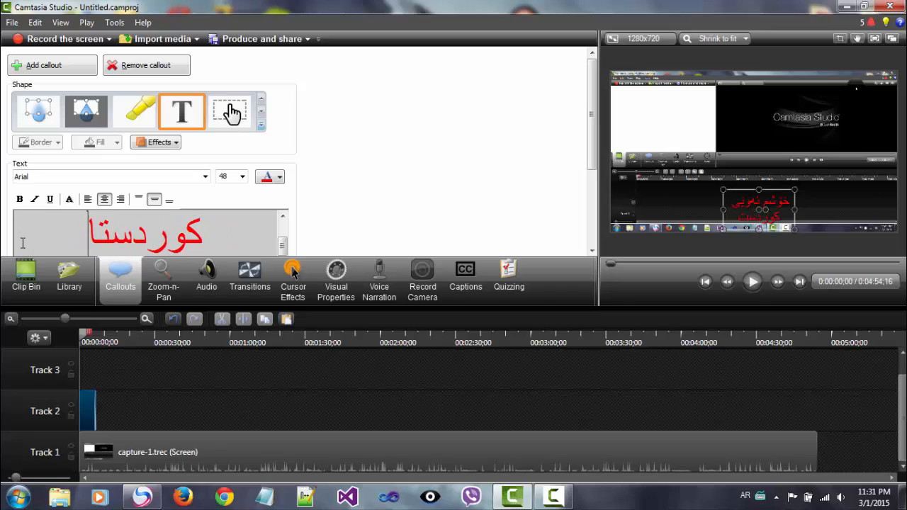
{"action": "type", "text": "ن"}
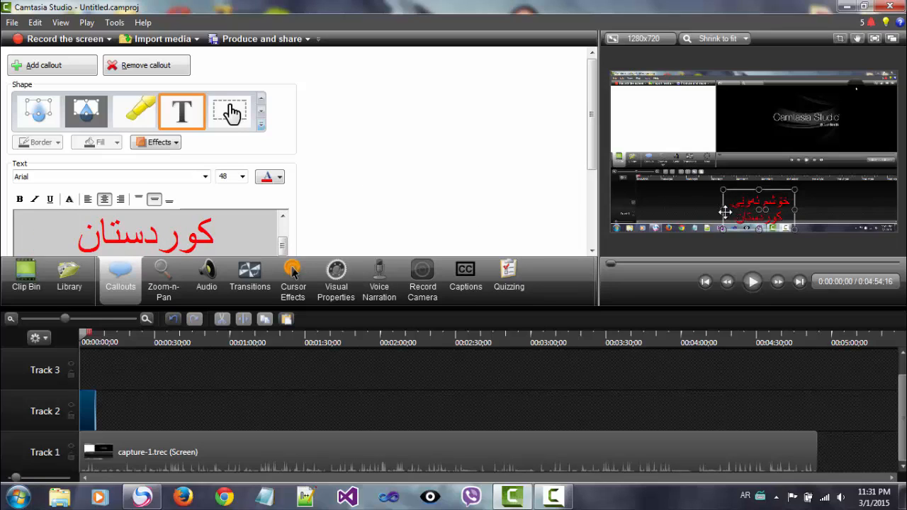
{"action": "left_click_drag", "start_coordinate": [724, 212], "coordinate": [614, 210]}
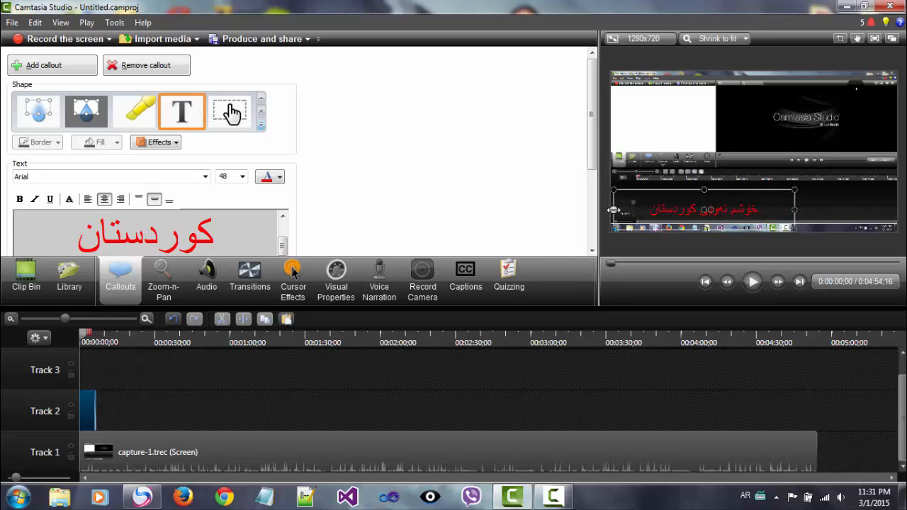
{"action": "left_click_drag", "start_coordinate": [794, 210], "coordinate": [897, 212]}
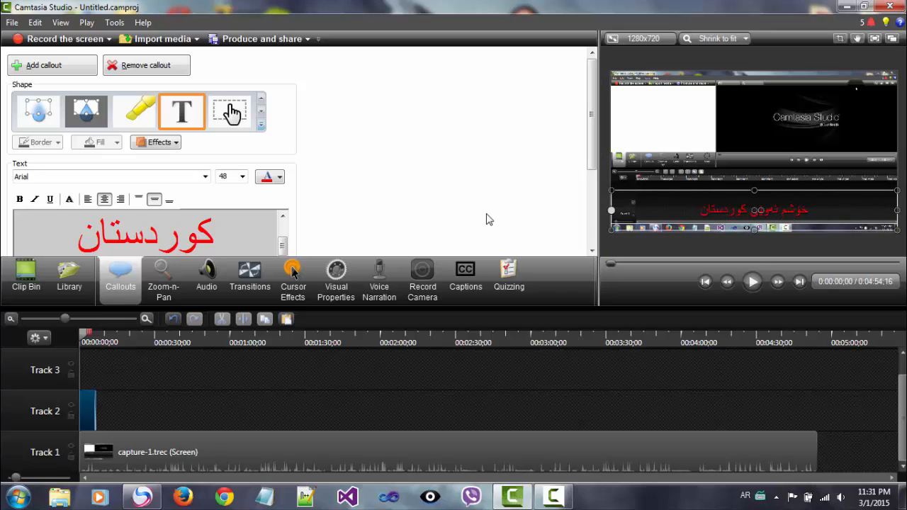
{"action": "key", "text": "ctrl+a"}
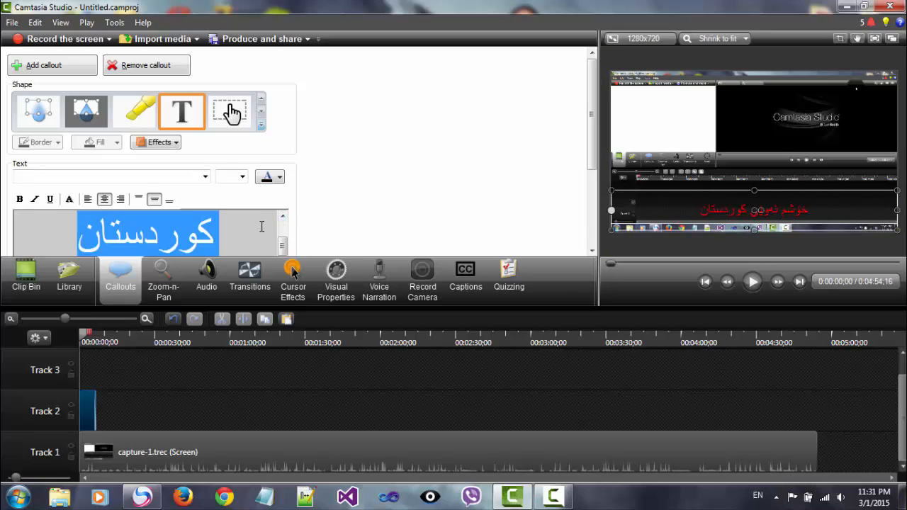
{"action": "left_click", "coordinate": [206, 177]}
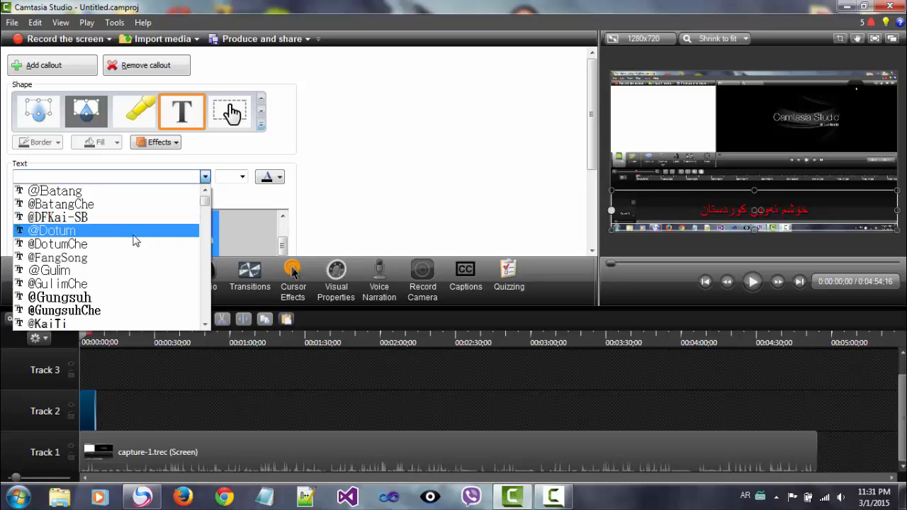
{"action": "left_click", "coordinate": [97, 303]}
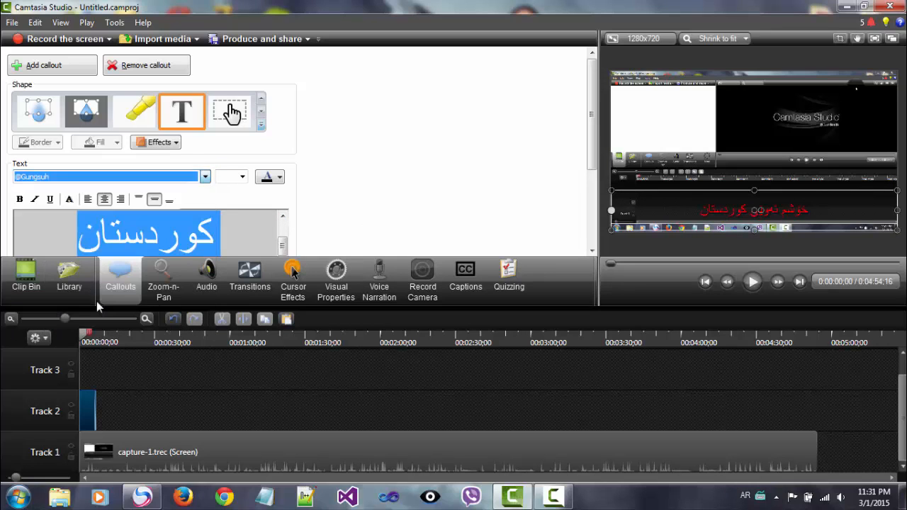
{"action": "left_click", "coordinate": [206, 177]}
{"action": "left_click_drag", "start_coordinate": [205, 207], "coordinate": [204, 292]}
{"action": "left_click", "coordinate": [108, 207]}
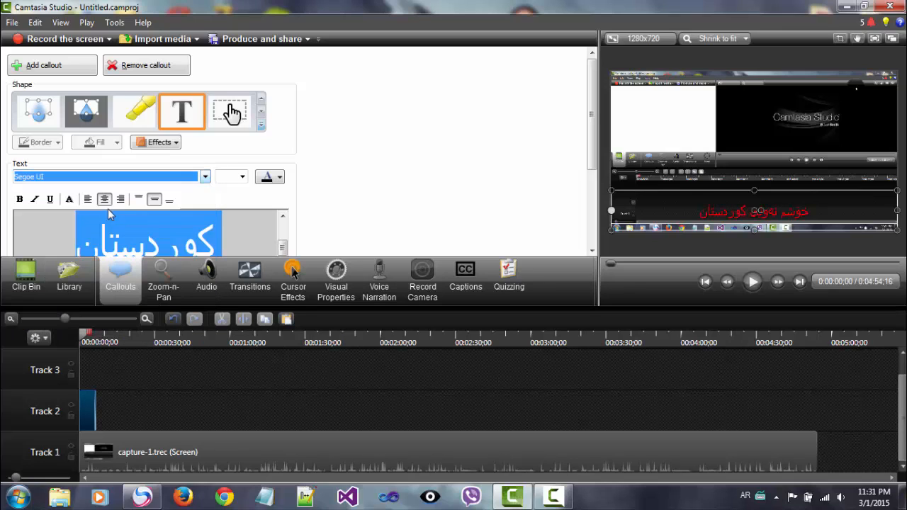
Step: Move the Kurdish text callout slightly down to the bottom edge of the video frame
{"action": "left_click_drag", "start_coordinate": [714, 209], "coordinate": [728, 213]}
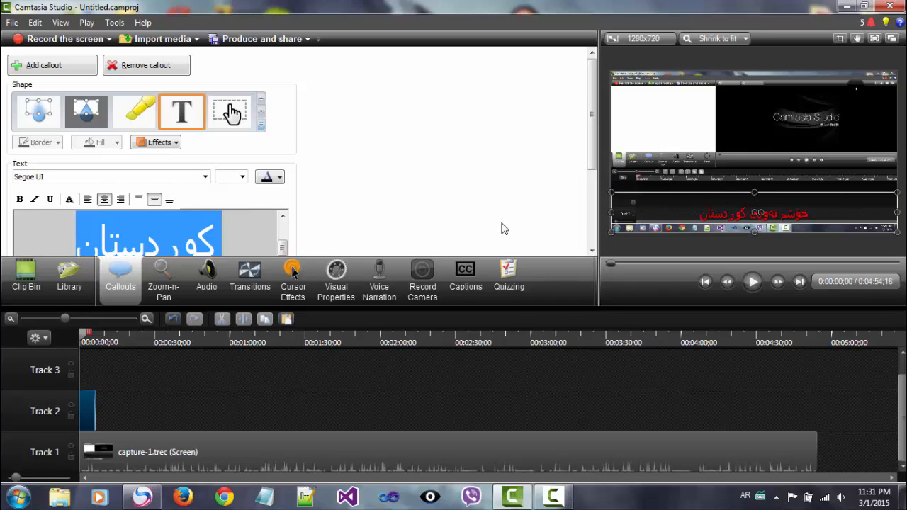
{"action": "left_click", "coordinate": [215, 228]}
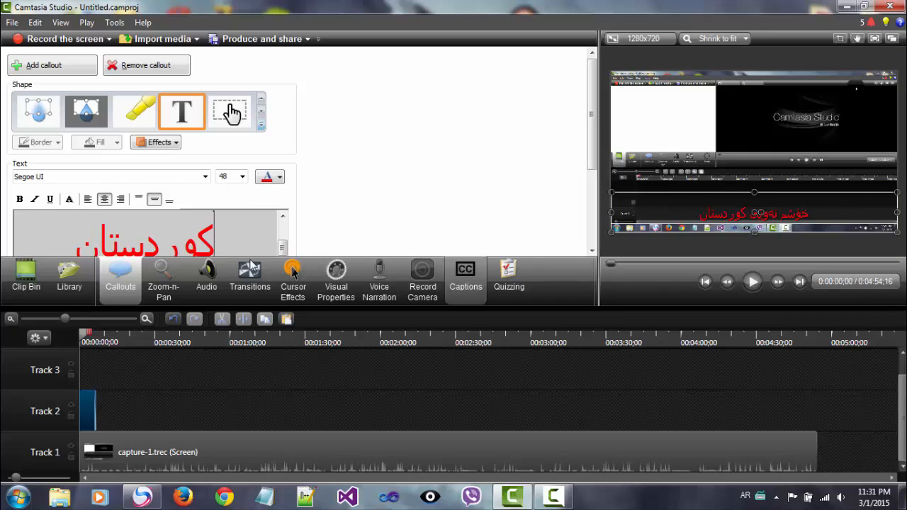
{"action": "scroll", "coordinate": [770, 375], "scroll_direction": "up", "scroll_amount": 1}
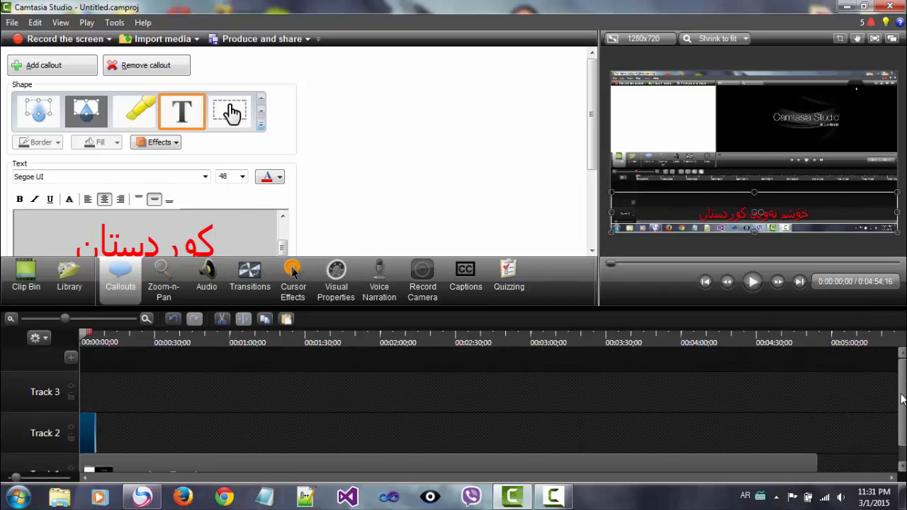
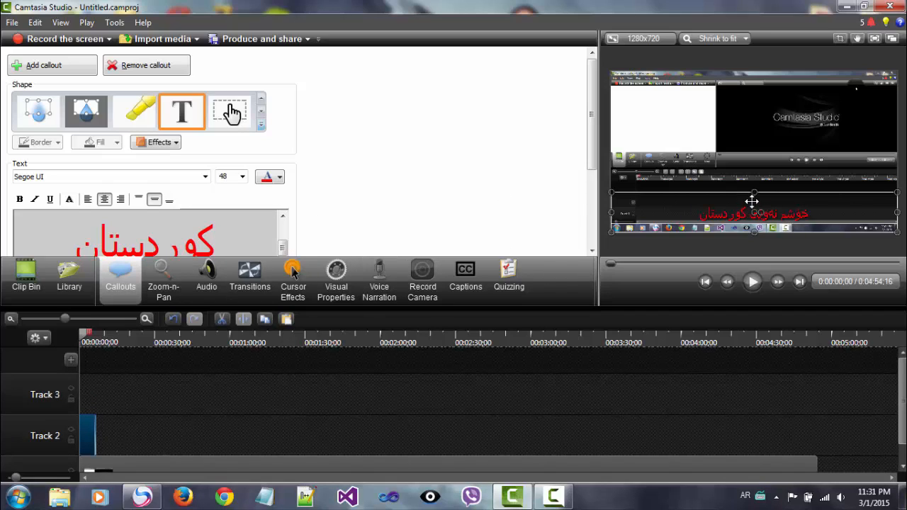
Step: Shorten the text callout on Track 2 so that it ends at about 0:00:02;23
{"action": "left_click", "coordinate": [125, 318]}
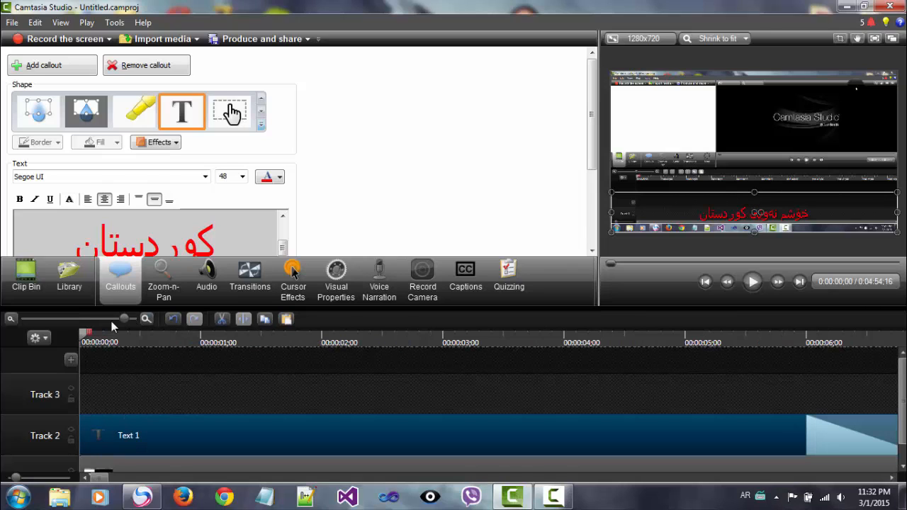
{"action": "left_click_drag", "start_coordinate": [126, 321], "coordinate": [119, 323]}
{"action": "scroll", "coordinate": [904, 418], "scroll_direction": "down", "scroll_amount": 1}
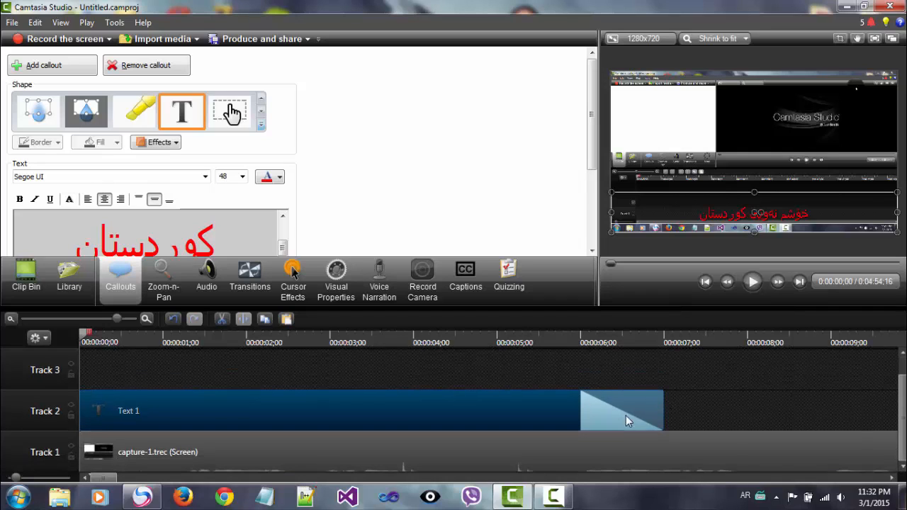
{"action": "mouse_move", "coordinate": [567, 411]}
{"action": "left_mouse_down"}
{"action": "mouse_move", "coordinate": [488, 389]}
{"action": "mouse_move", "coordinate": [566, 374]}
{"action": "mouse_move", "coordinate": [578, 418]}
{"action": "left_mouse_up"}
{"action": "left_click_drag", "start_coordinate": [664, 417], "coordinate": [310, 369]}
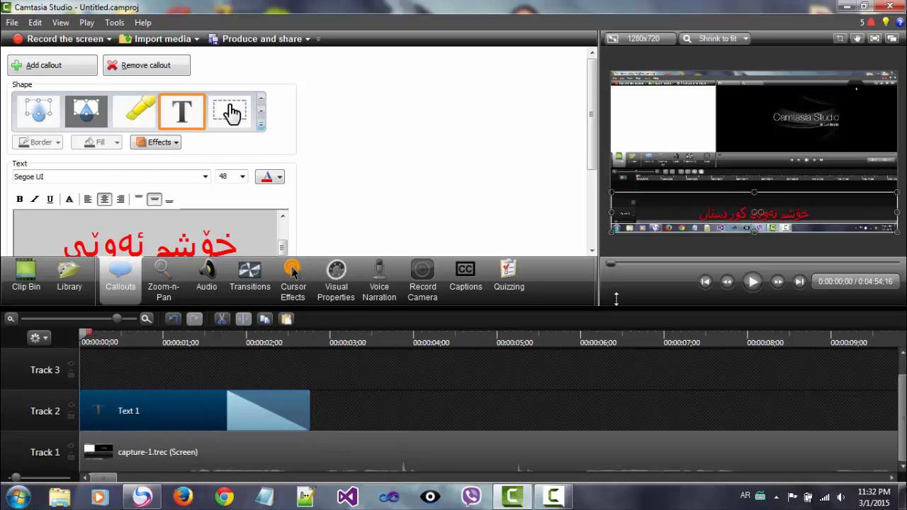
Step: Play the opening seconds to preview the shortened callout and return the playhead to the start
{"action": "left_click", "coordinate": [752, 281]}
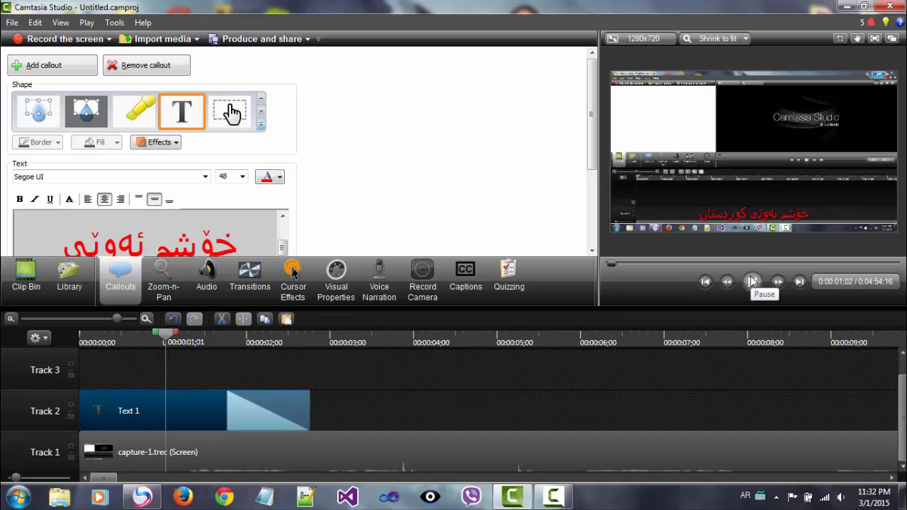
{"action": "left_click", "coordinate": [753, 281]}
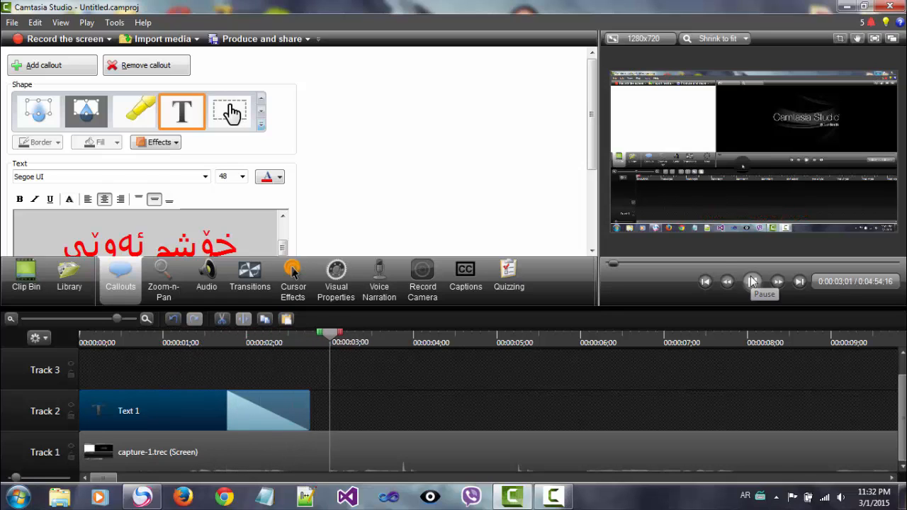
{"action": "left_click_drag", "start_coordinate": [333, 333], "coordinate": [29, 361]}
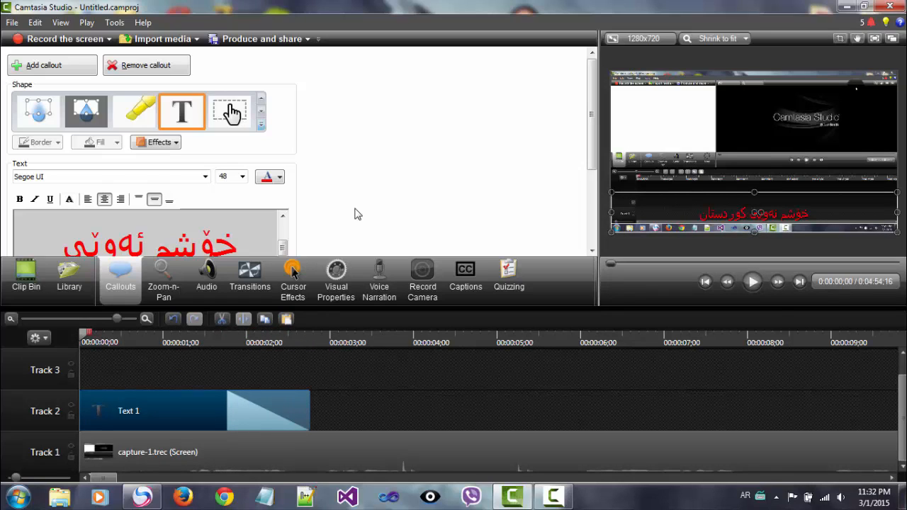
Step: Add a second text callout directly after the first one, at 0:00:02;23, and clear its copied text
{"action": "left_click_drag", "start_coordinate": [83, 341], "coordinate": [313, 347]}
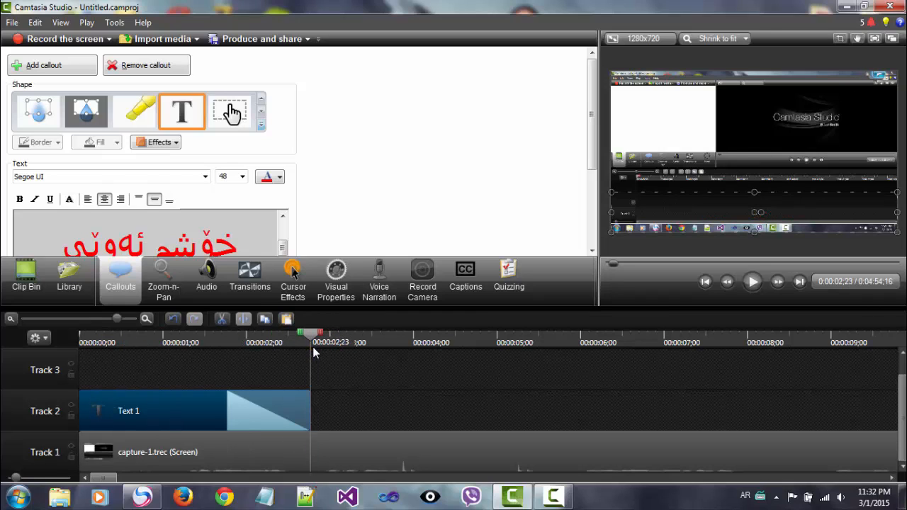
{"action": "left_click", "coordinate": [60, 71]}
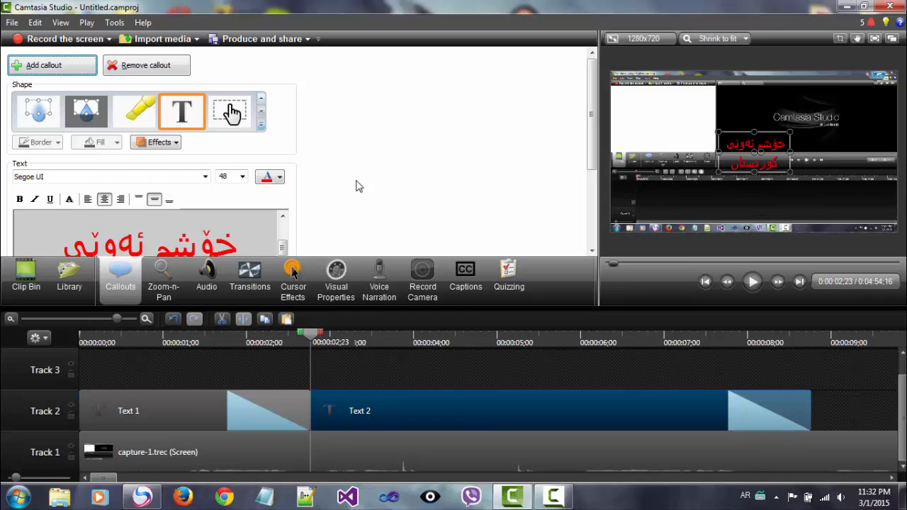
{"action": "double_click", "coordinate": [694, 421]}
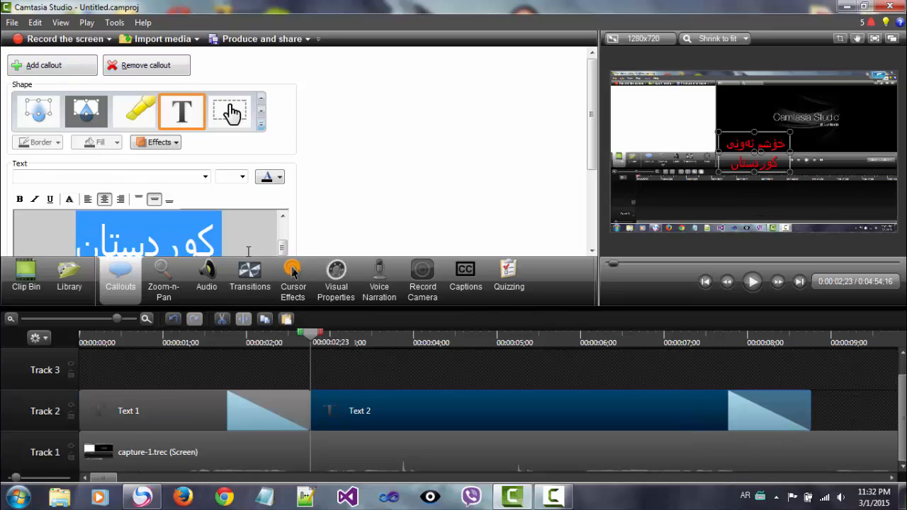
{"action": "key", "text": "Delete"}
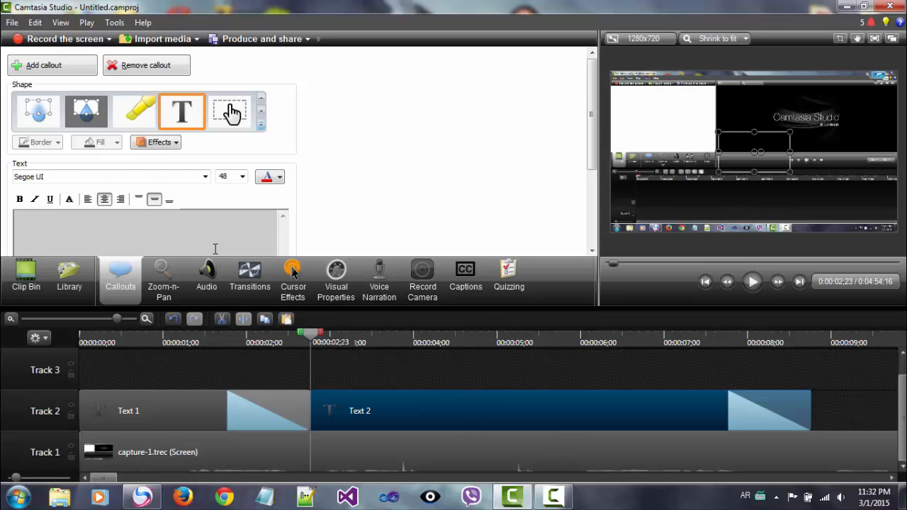
Step: Enter a person's first name in Latin letters as the second callout's text
{"action": "type", "text": "کور"}
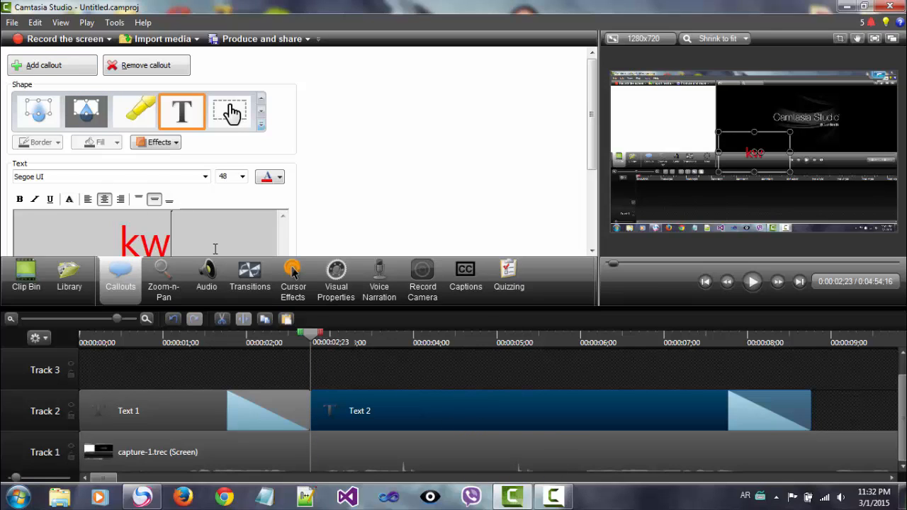
{"action": "key", "text": "BackSpace"}
{"action": "key", "text": "BackSpace"}
{"action": "key", "text": "BackSpace"}
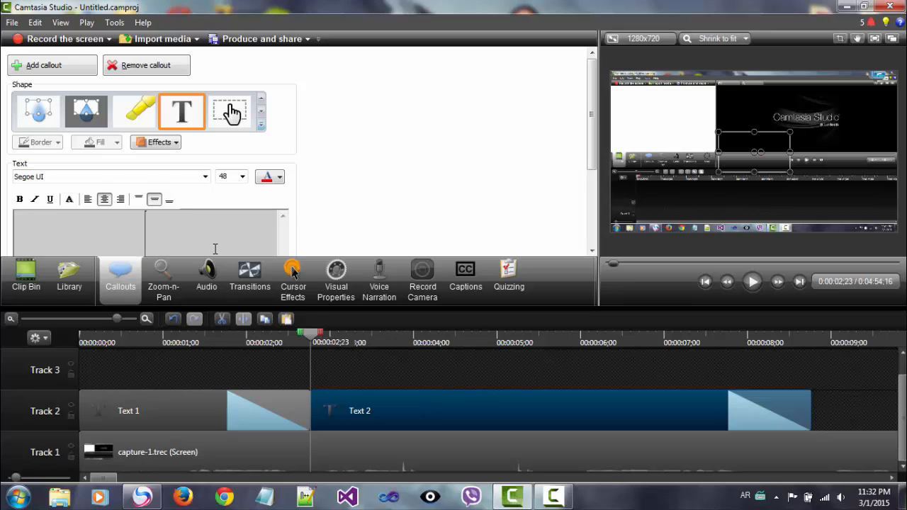
{"action": "key", "text": "alt+shift"}
{"action": "type", "text": "dlawer"}
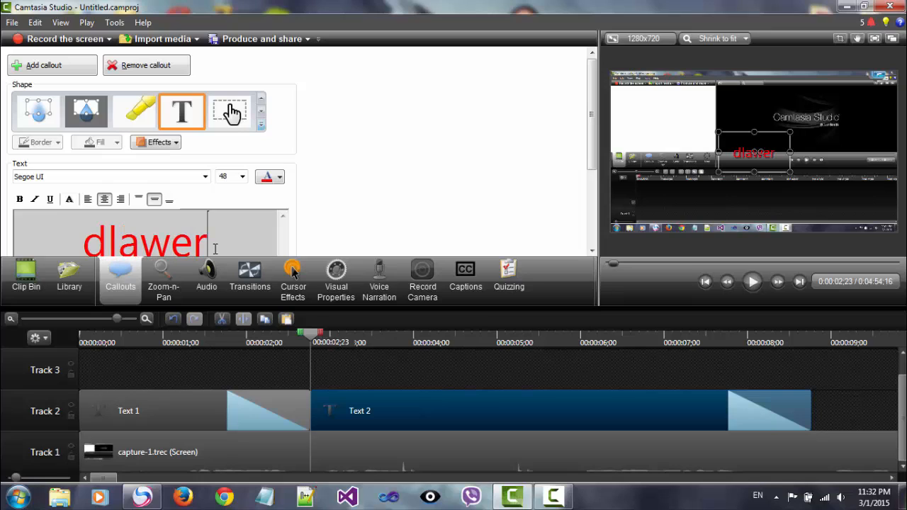
{"action": "key", "text": "ctrl+a"}
{"action": "type", "text": "dlawar"}
Step: Play the timeline from the start to preview both text callouts in sequence
{"action": "left_click_drag", "start_coordinate": [314, 341], "coordinate": [83, 341]}
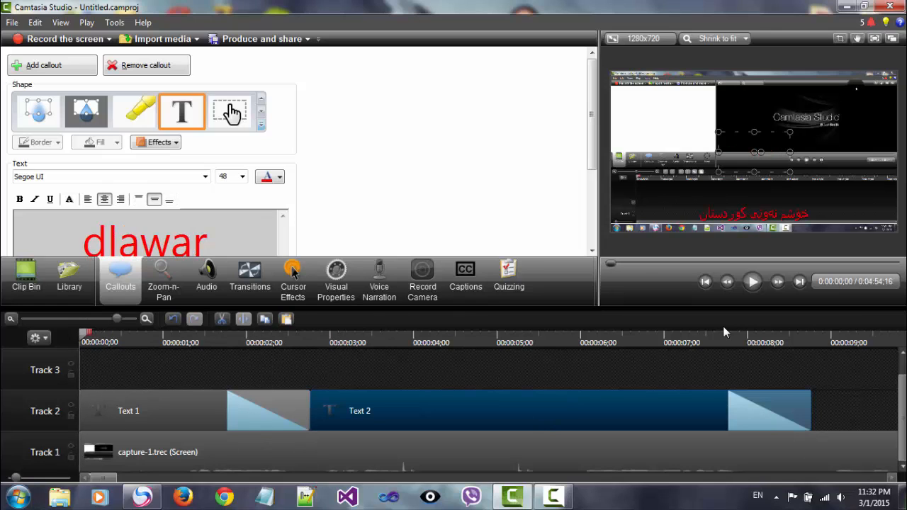
{"action": "left_click", "coordinate": [753, 281]}
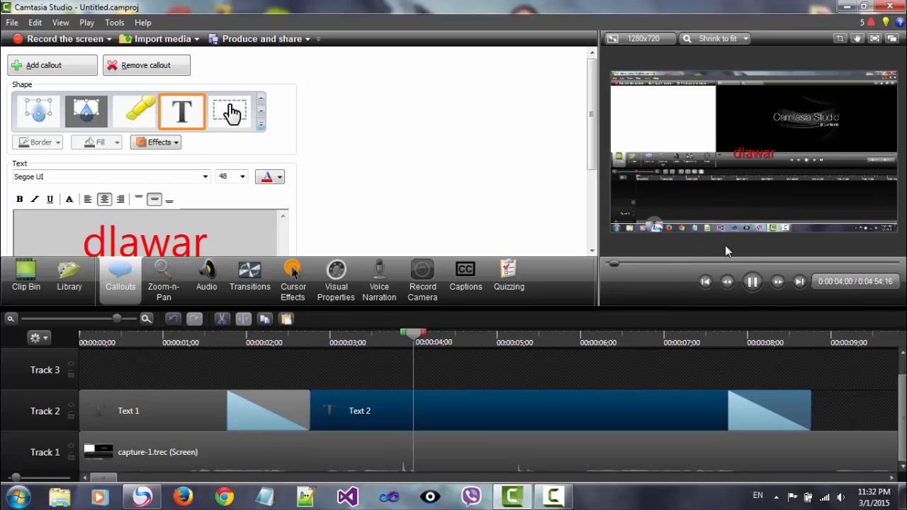
{"action": "left_click", "coordinate": [751, 282]}
Step: Move the second text callout to the bottom of the video frame and play a short stretch to check it
{"action": "left_click_drag", "start_coordinate": [753, 153], "coordinate": [747, 216]}
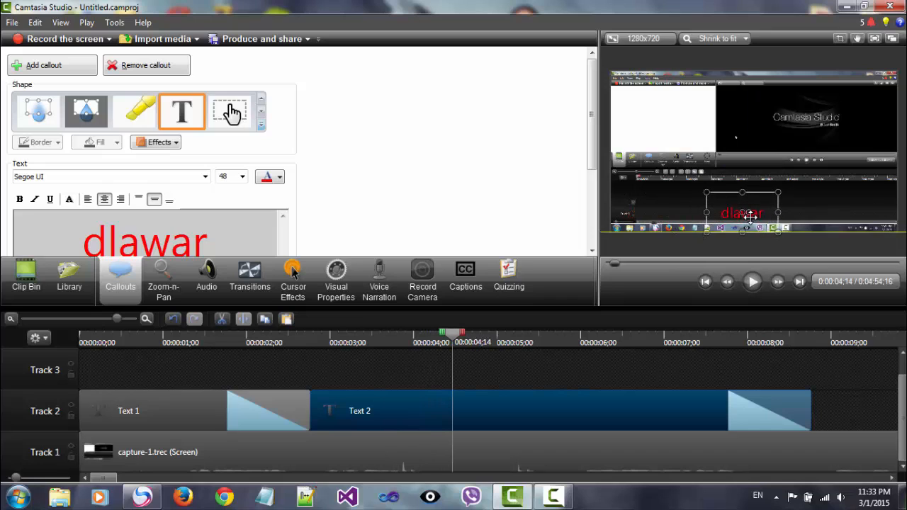
{"action": "left_click", "coordinate": [753, 281]}
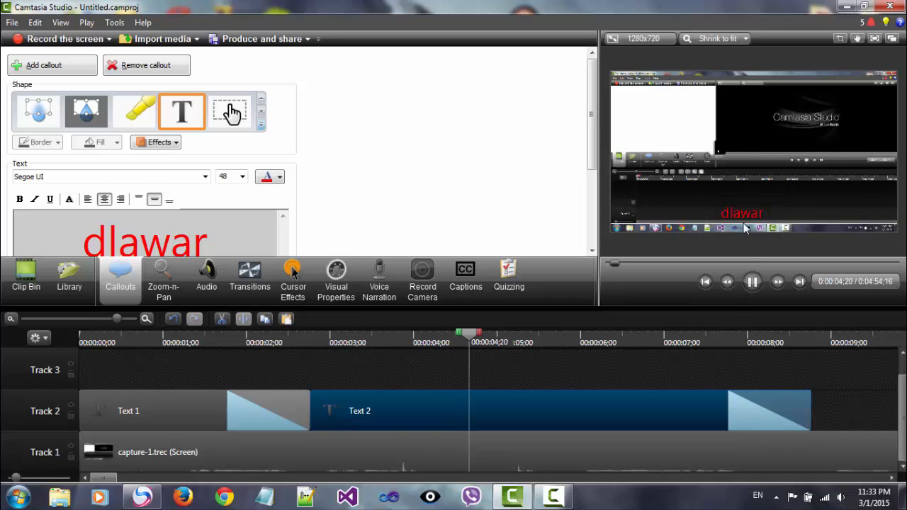
{"action": "left_click", "coordinate": [753, 282]}
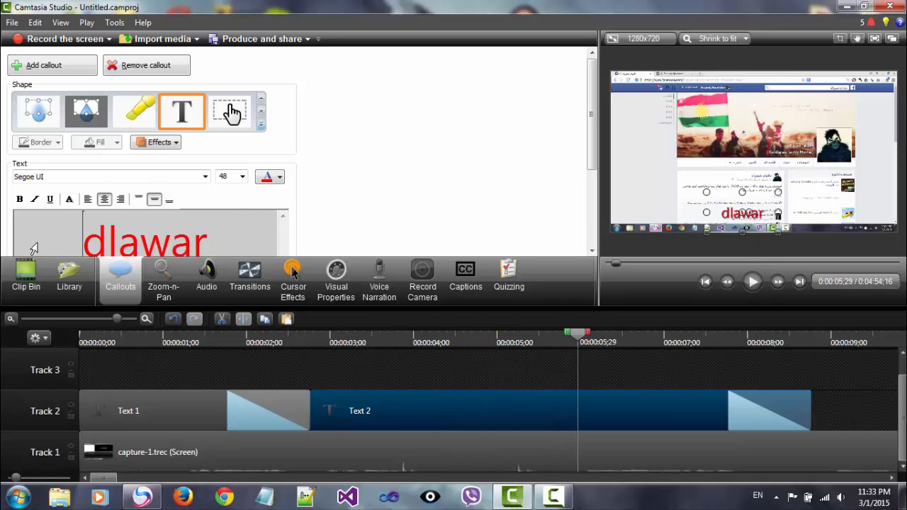
Step: Try bottom vertical alignment on the second callout's text and set it to top alignment
{"action": "left_click_drag", "start_coordinate": [116, 235], "coordinate": [246, 236]}
{"action": "left_click", "coordinate": [246, 236]}
{"action": "key", "text": "alt+shift"}
{"action": "left_click", "coordinate": [154, 201]}
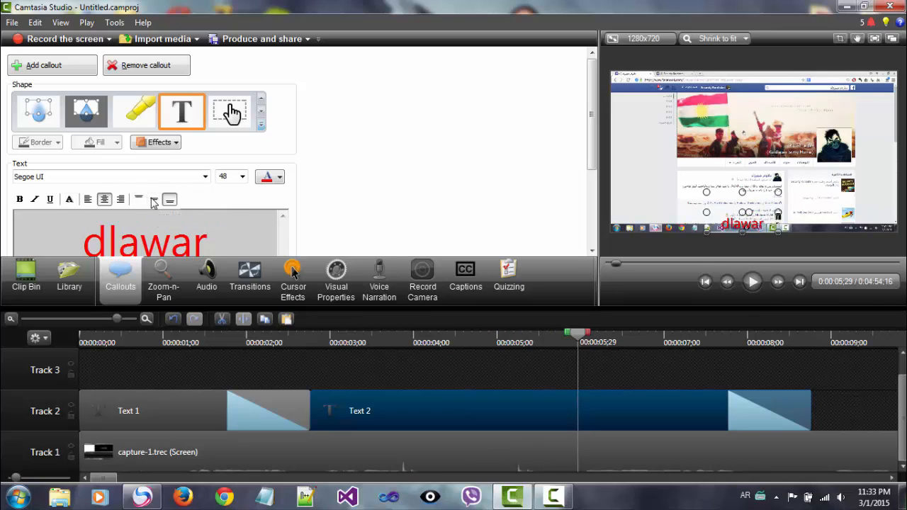
{"action": "left_click", "coordinate": [139, 199]}
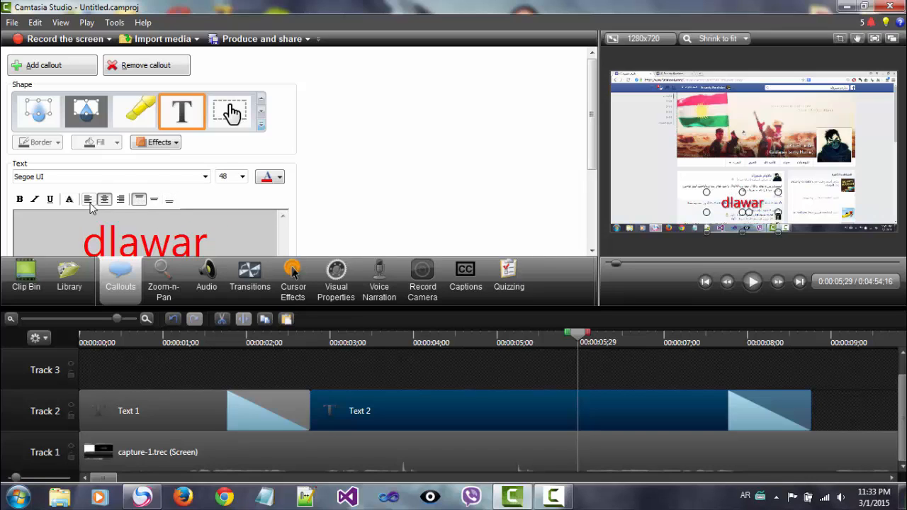
Step: Format all of the second callout's text as bold, italic and underlined, and add a text shadow
{"action": "key", "text": "ctrl+a"}
{"action": "left_click", "coordinate": [33, 199]}
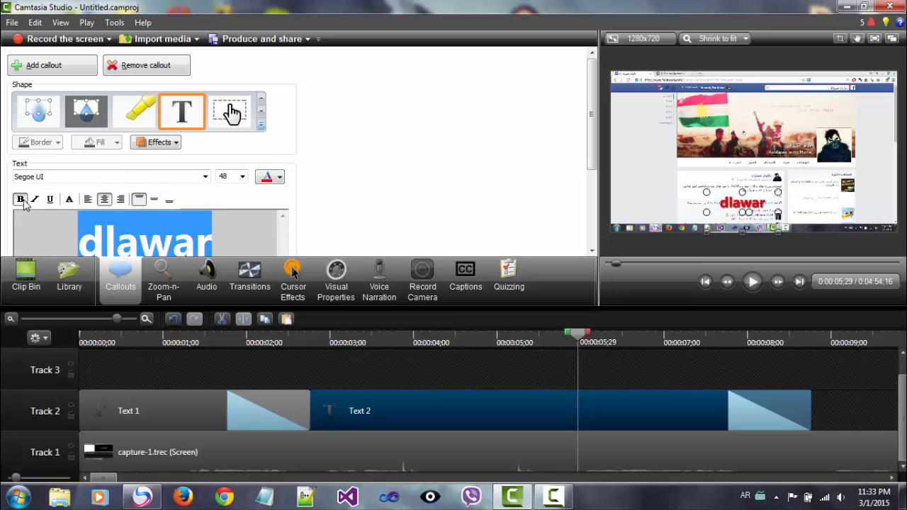
{"action": "left_click", "coordinate": [19, 199]}
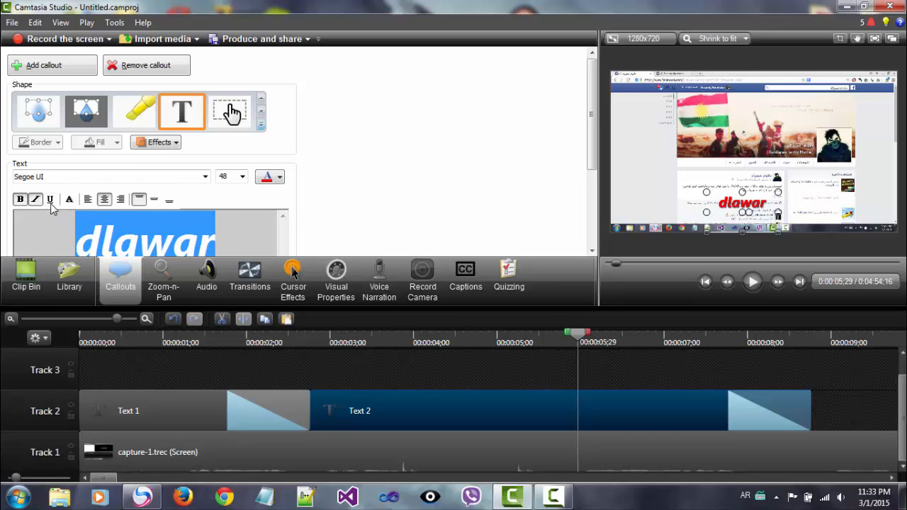
{"action": "left_click", "coordinate": [50, 199]}
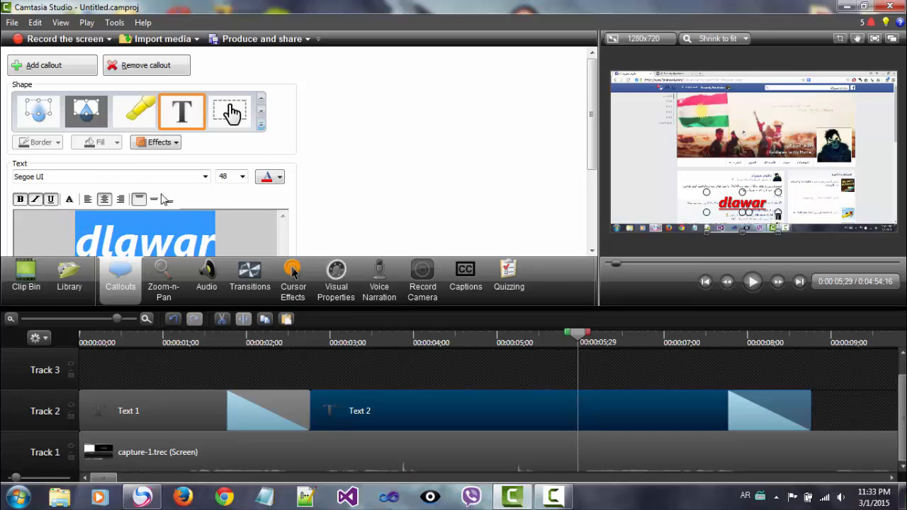
{"action": "left_click", "coordinate": [69, 199]}
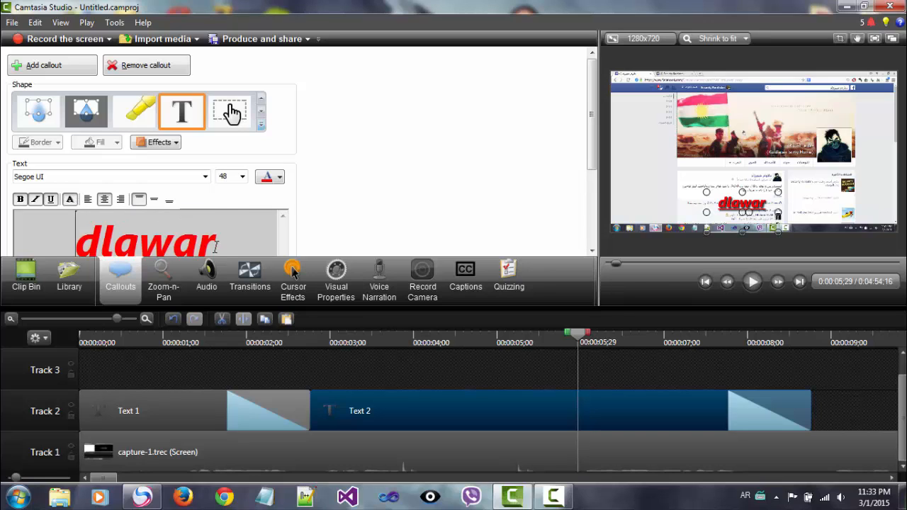
{"action": "left_click_drag", "start_coordinate": [215, 244], "coordinate": [4, 238]}
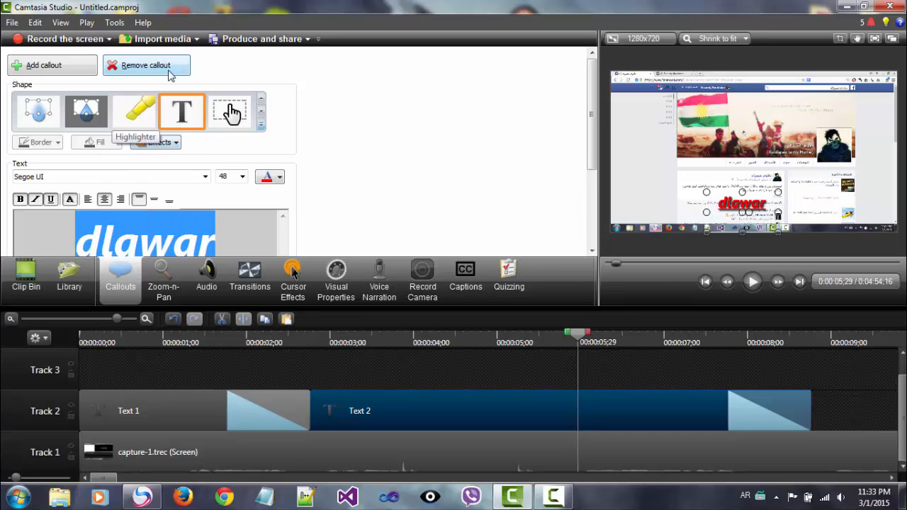
{"action": "left_click", "coordinate": [434, 278]}
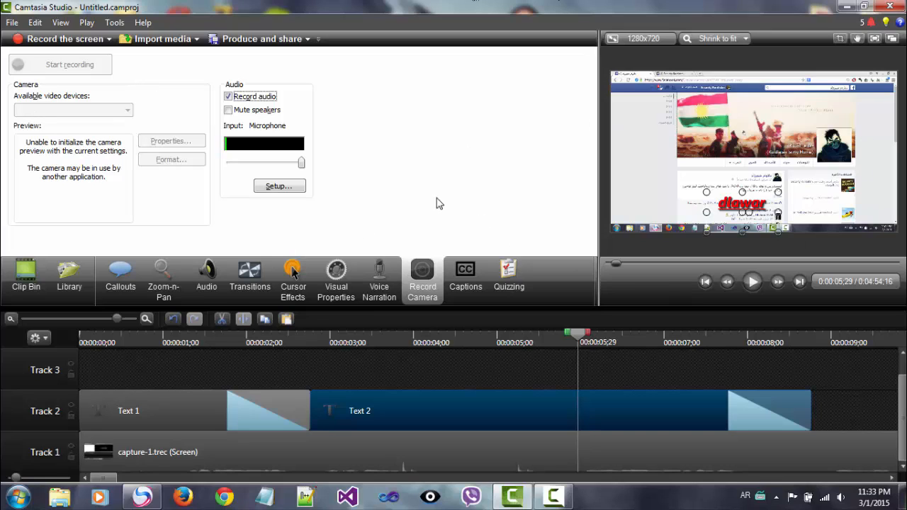
{"action": "left_click", "coordinate": [462, 276]}
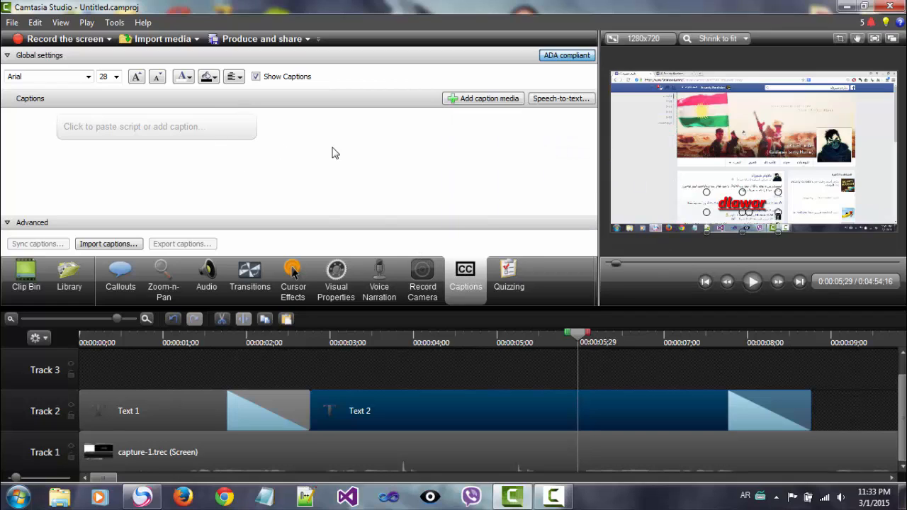
{"action": "left_click", "coordinate": [175, 130]}
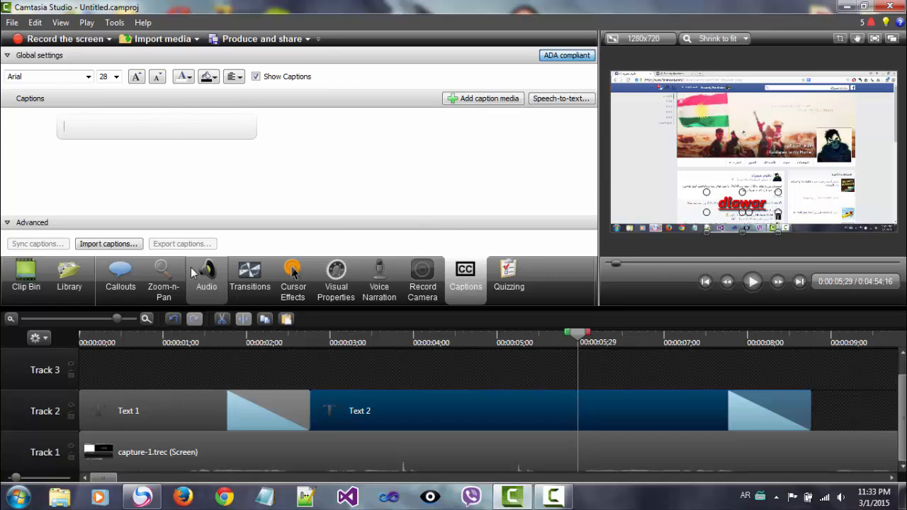
{"action": "left_click", "coordinate": [120, 275]}
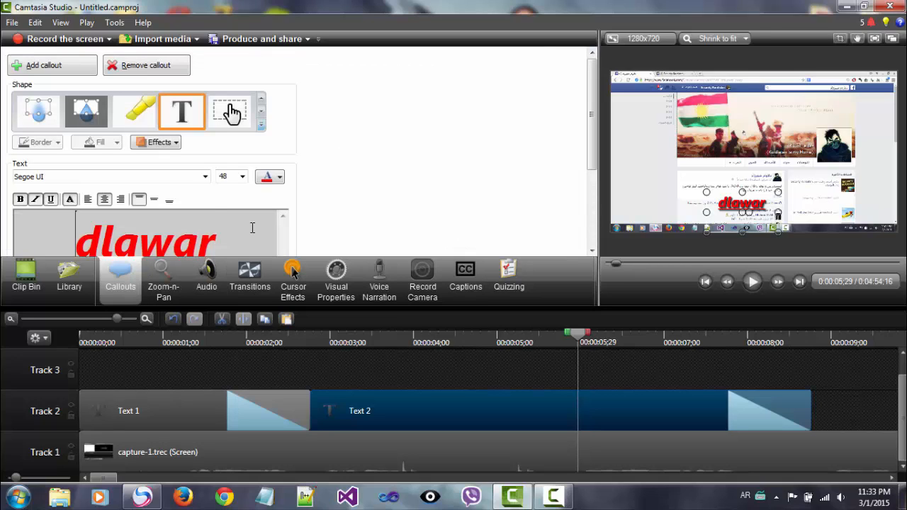
{"action": "left_click_drag", "start_coordinate": [251, 228], "coordinate": [2, 252]}
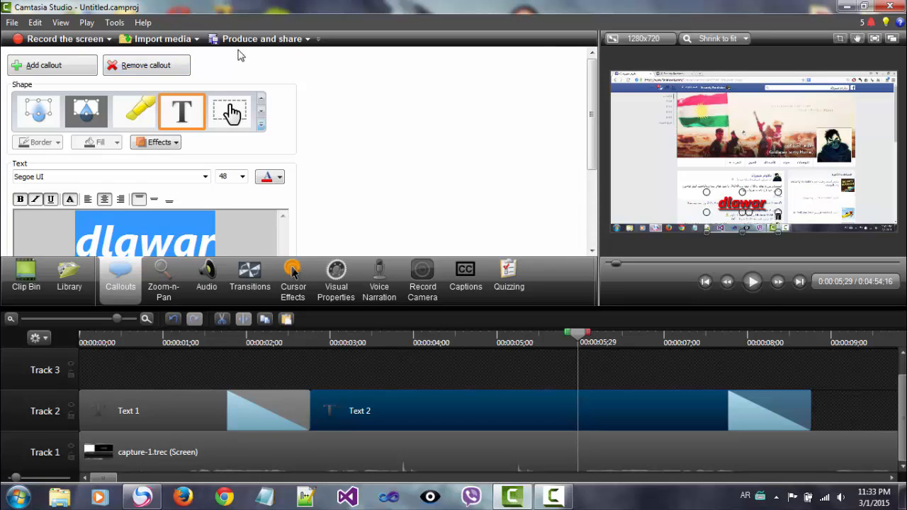
{"action": "left_click", "coordinate": [422, 277]}
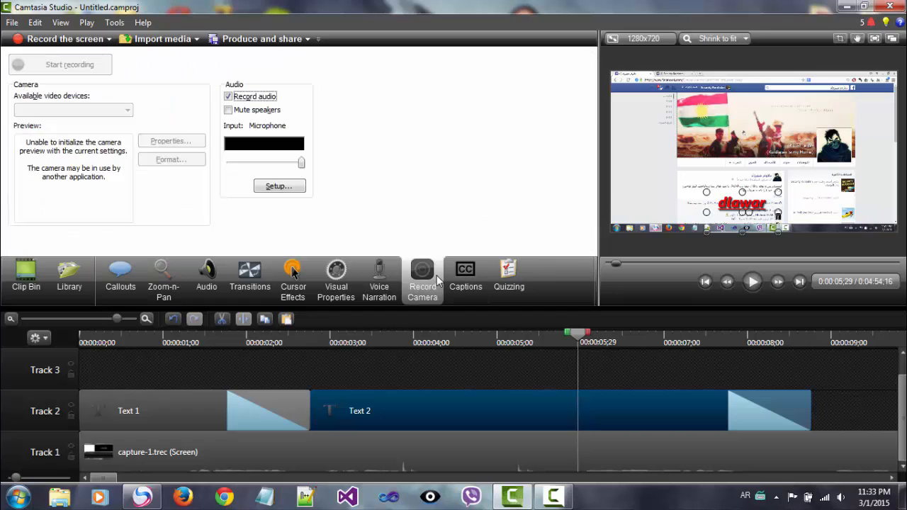
Step: Add the Radial blur transition to the start of the screen recording on Track 1 and preview it from the beginning
{"action": "left_click", "coordinate": [379, 280]}
{"action": "left_click", "coordinate": [336, 278]}
{"action": "left_click", "coordinate": [293, 280]}
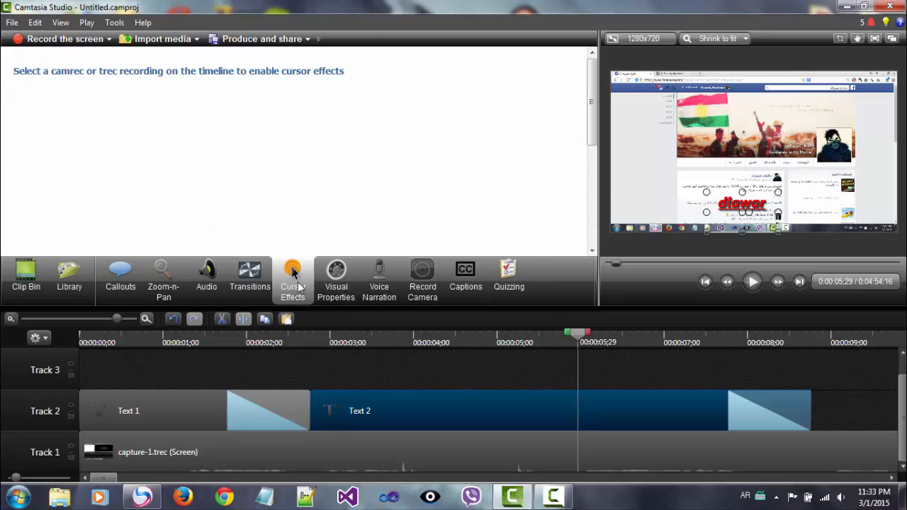
{"action": "left_click", "coordinate": [255, 279]}
{"action": "scroll", "coordinate": [551, 129], "scroll_direction": "down", "scroll_amount": 5}
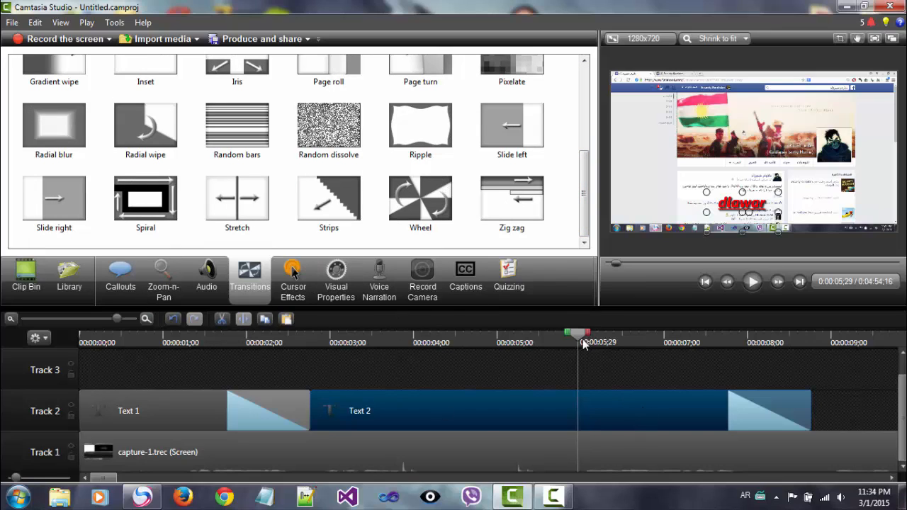
{"action": "left_click_drag", "start_coordinate": [583, 345], "coordinate": [8, 376]}
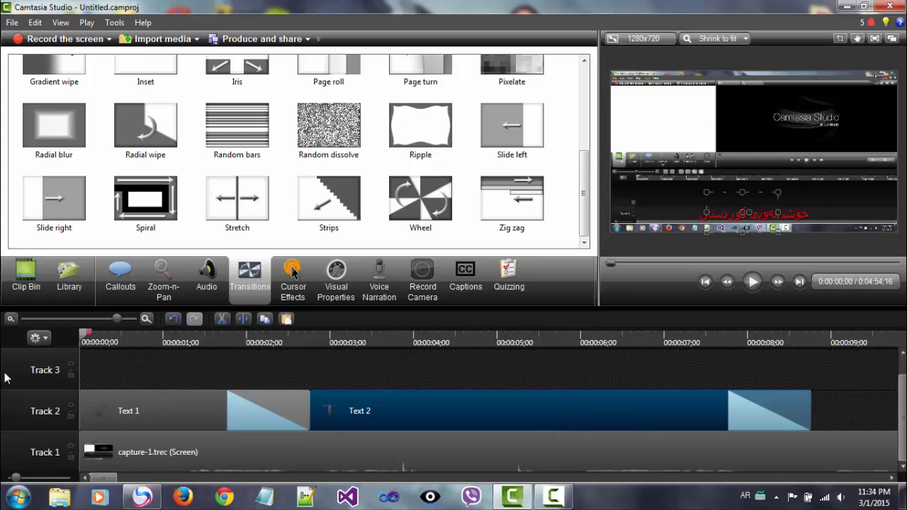
{"action": "left_click", "coordinate": [61, 128]}
{"action": "left_click_drag", "start_coordinate": [64, 128], "coordinate": [110, 454]}
{"action": "left_click", "coordinate": [752, 281]}
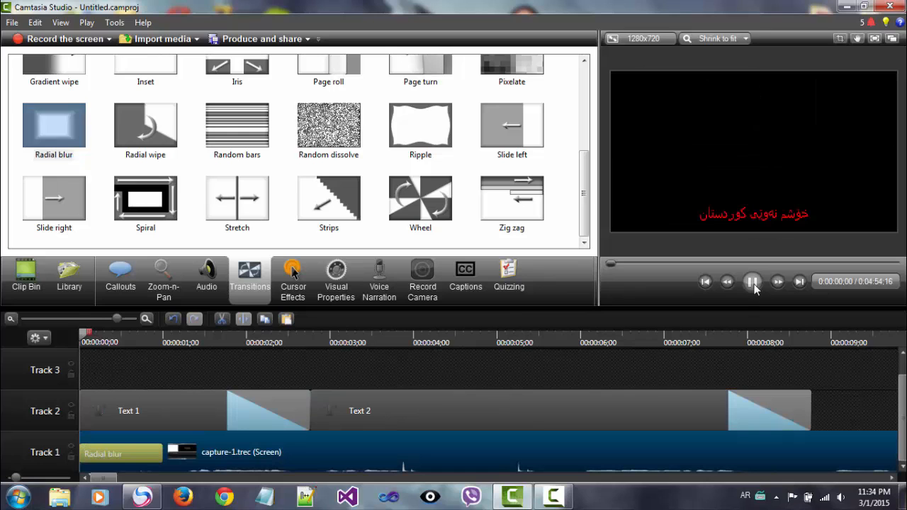
{"action": "left_click", "coordinate": [753, 282]}
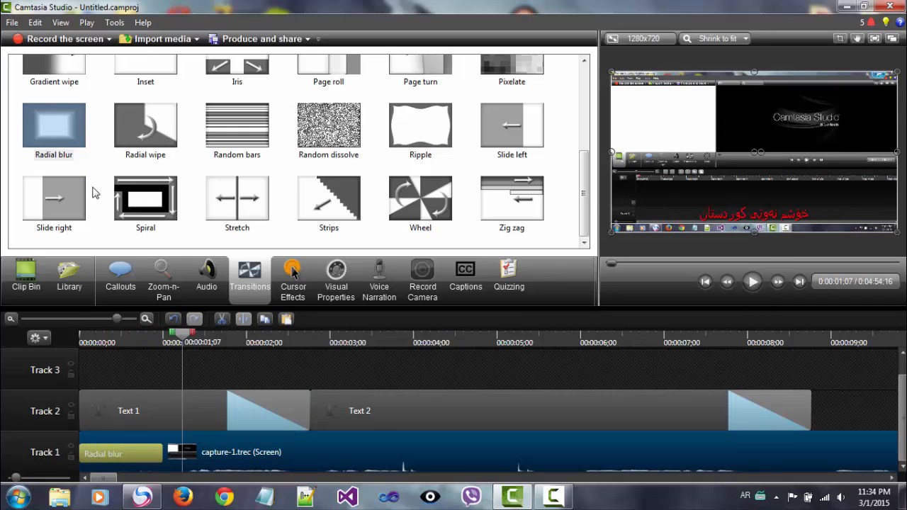
Step: Replace the opening transition of the Track 1 recording with Circle stretch and preview it
{"action": "left_click_drag", "start_coordinate": [581, 157], "coordinate": [581, 74]}
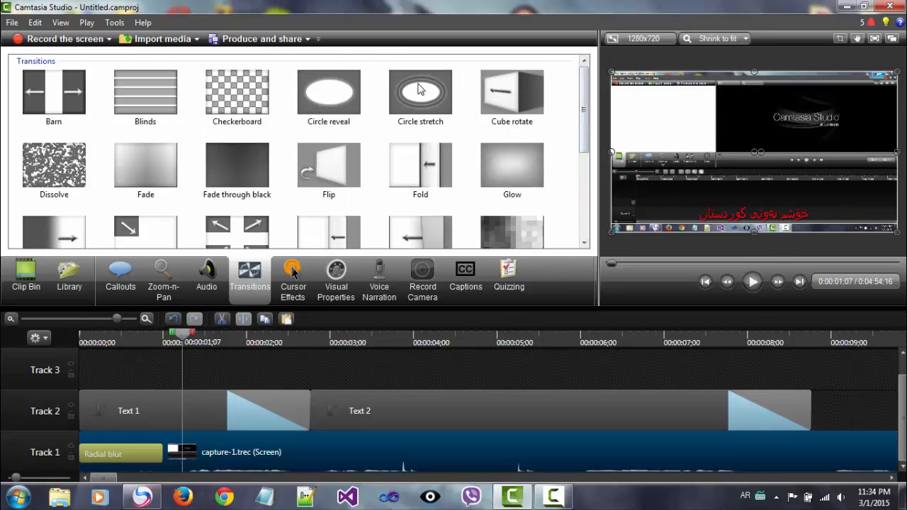
{"action": "left_click_drag", "start_coordinate": [415, 85], "coordinate": [124, 445]}
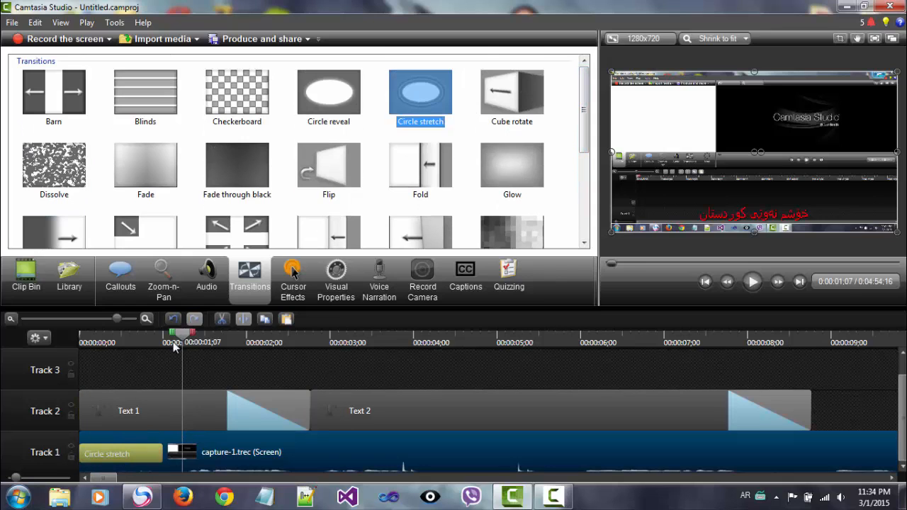
{"action": "left_click", "coordinate": [753, 282]}
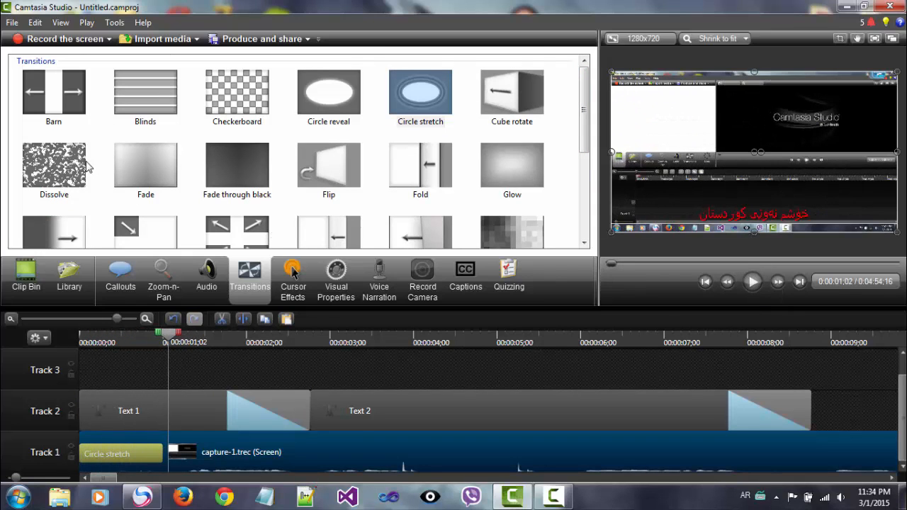
Step: Add the Flip transition to the start of the first text callout, remove Track 1's Circle stretch transition, and preview the result from the beginning
{"action": "left_click_drag", "start_coordinate": [329, 167], "coordinate": [206, 408]}
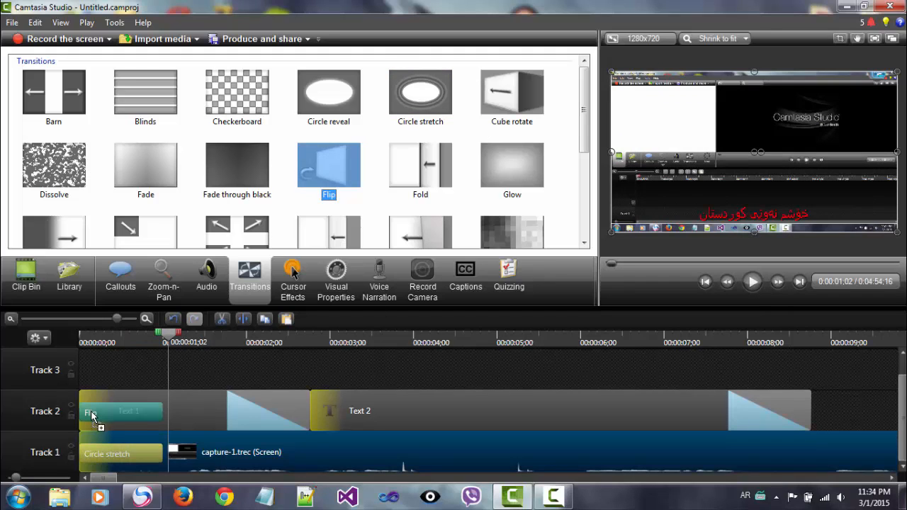
{"action": "left_click_drag", "start_coordinate": [163, 340], "coordinate": [46, 361]}
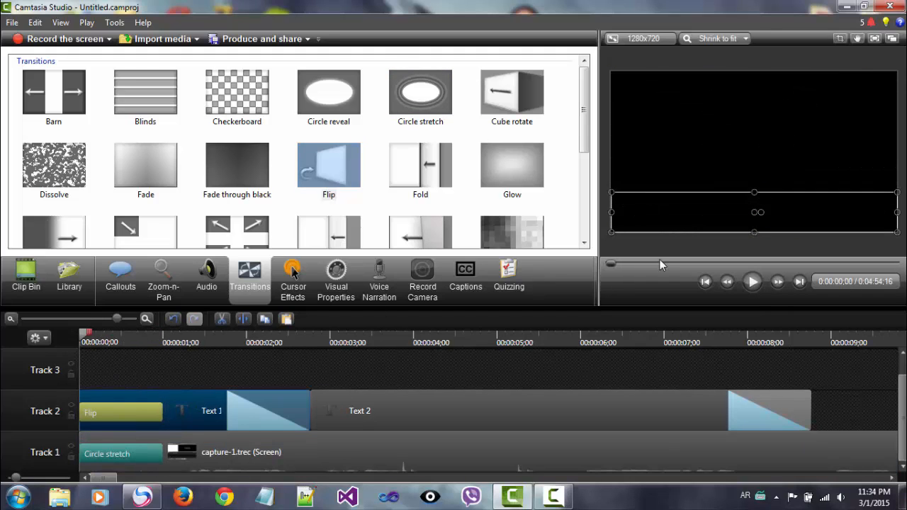
{"action": "left_click", "coordinate": [151, 453]}
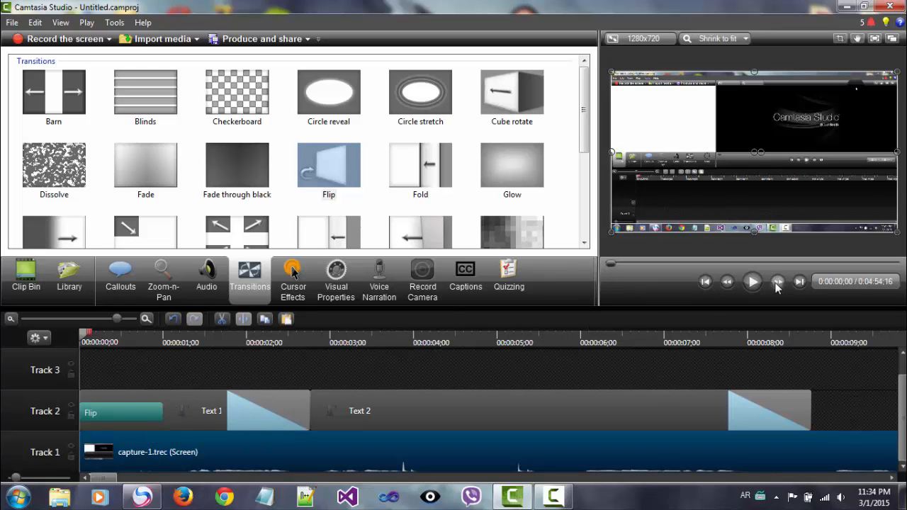
{"action": "left_click", "coordinate": [750, 285]}
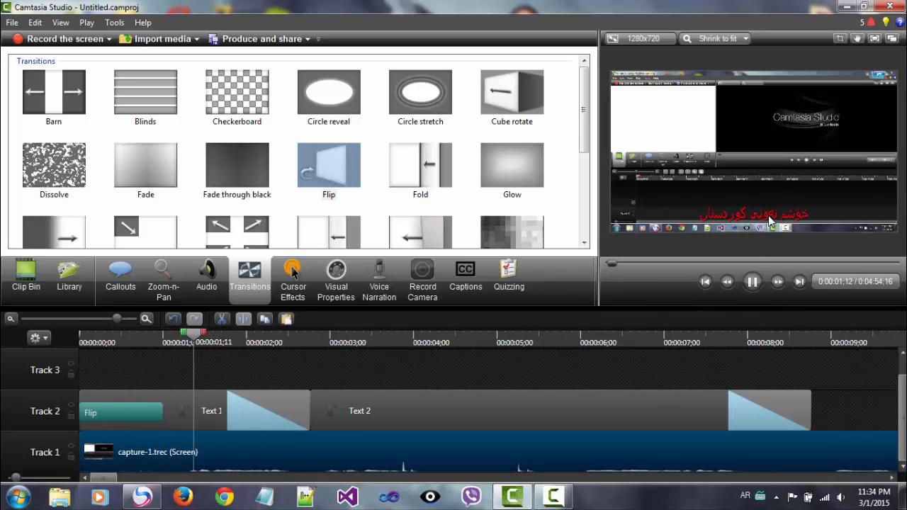
{"action": "left_click", "coordinate": [753, 282]}
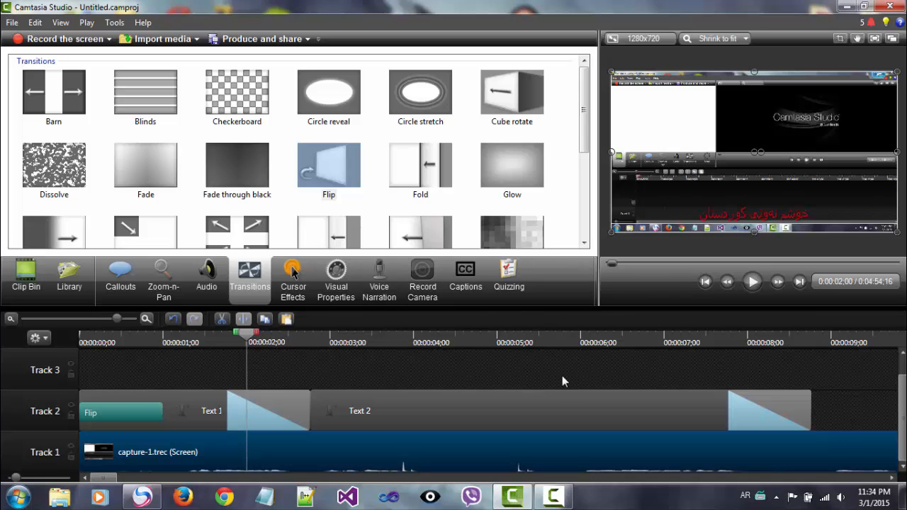
Step: Delete both text callouts from Track 2 together
{"action": "left_click_drag", "start_coordinate": [842, 372], "coordinate": [225, 412]}
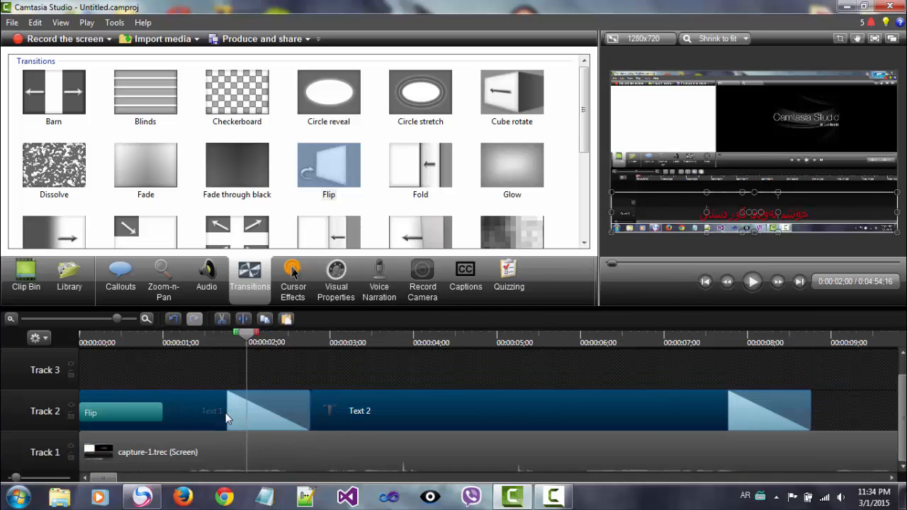
{"action": "key", "text": "Delete"}
{"action": "left_click_drag", "start_coordinate": [118, 319], "coordinate": [53, 325]}
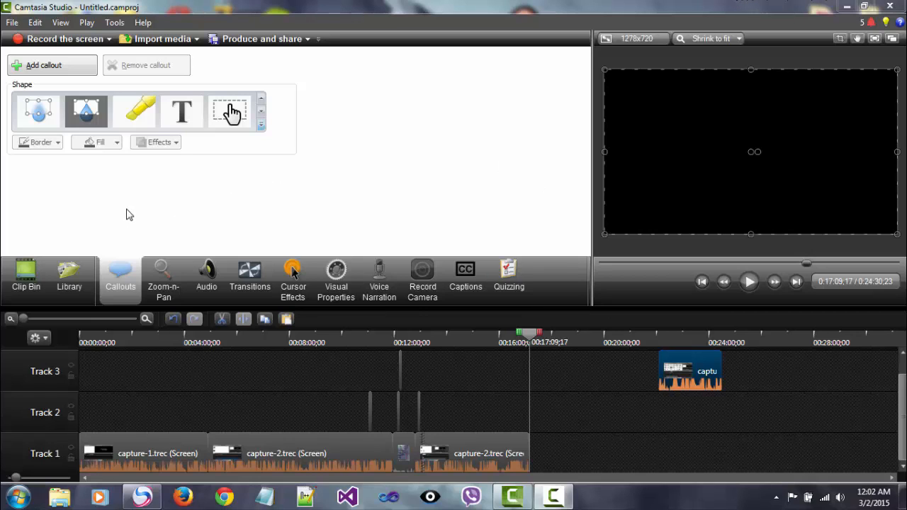
Step: Import the intro video from the desktop into the Clip Bin, reducing the editor window for access and maximizing it again
{"action": "left_click", "coordinate": [16, 286]}
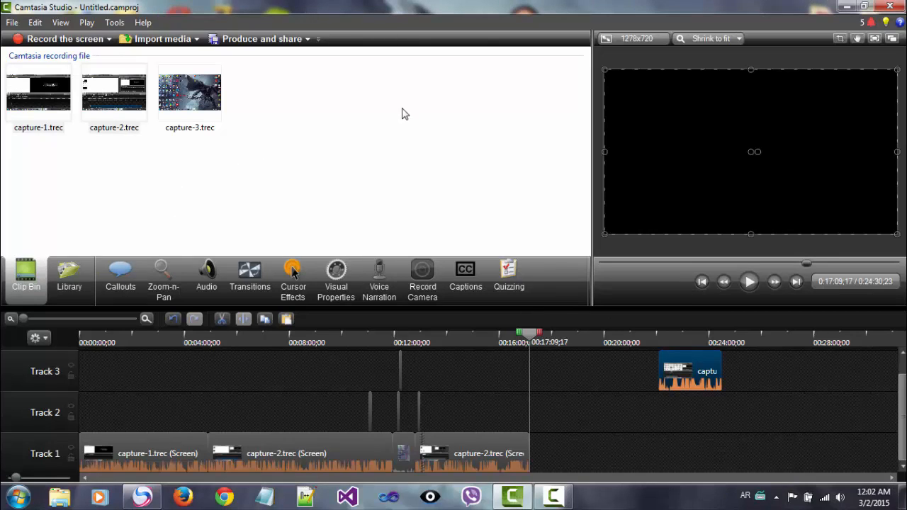
{"action": "left_click", "coordinate": [205, 112]}
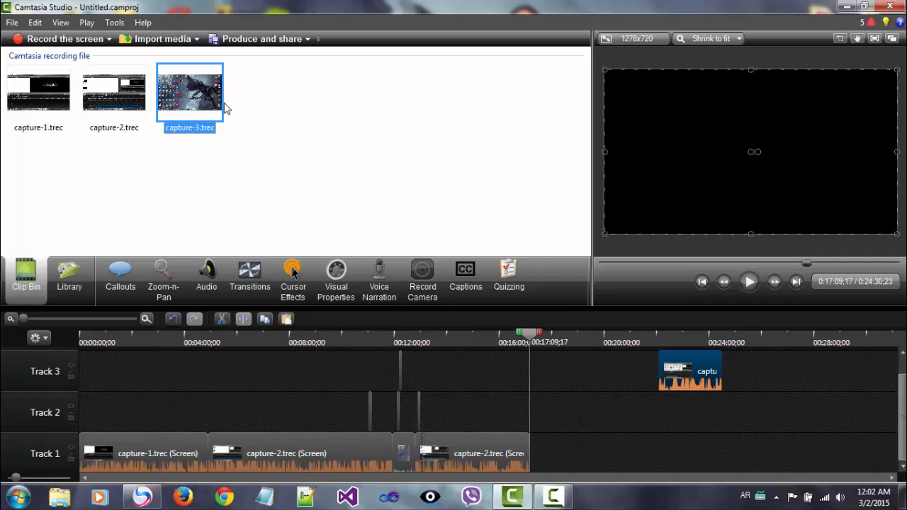
{"action": "left_click", "coordinate": [258, 121]}
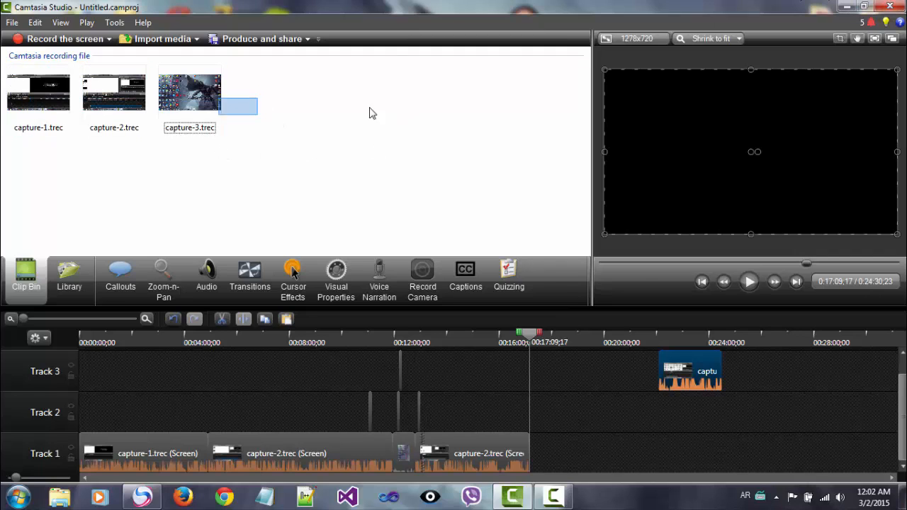
{"action": "left_click", "coordinate": [864, 7]}
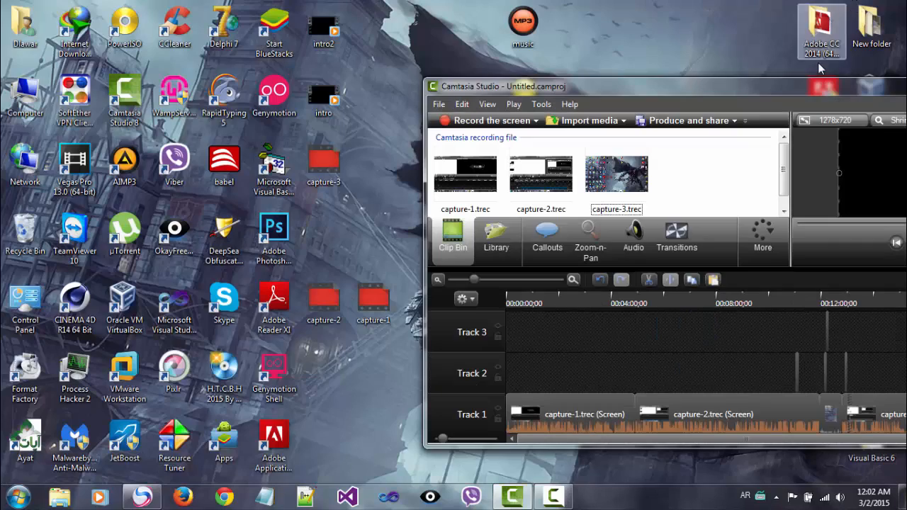
{"action": "left_click_drag", "start_coordinate": [785, 80], "coordinate": [785, 85]}
{"action": "left_click_drag", "start_coordinate": [724, 91], "coordinate": [653, 103]}
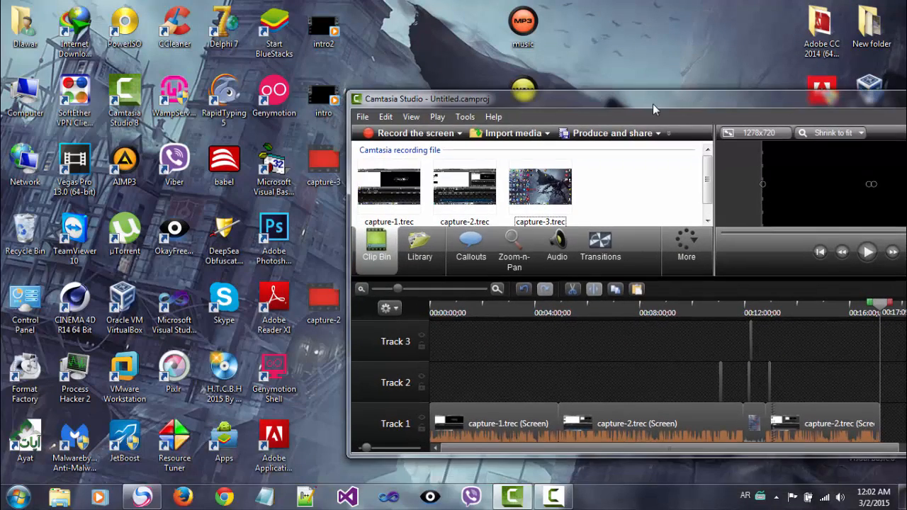
{"action": "left_click_drag", "start_coordinate": [323, 99], "coordinate": [632, 199]}
{"action": "left_click_drag", "start_coordinate": [306, 366], "coordinate": [326, 183]}
{"action": "left_click", "coordinate": [646, 95]}
{"action": "double_click", "coordinate": [646, 99]}
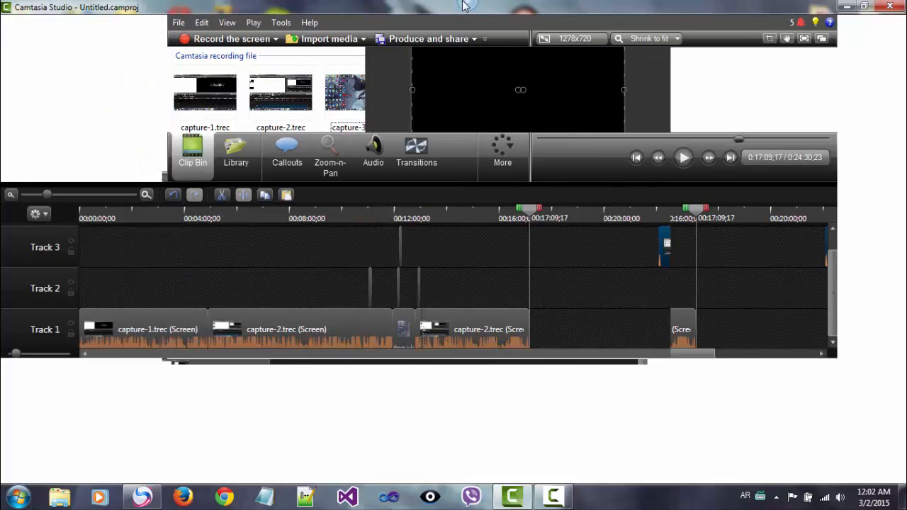
Step: Add intro.mp4 to the timeline at the playhead, move it onto Track 1 directly after the last recording, and preview it
{"action": "left_click", "coordinate": [51, 193]}
{"action": "right_click", "coordinate": [51, 188]}
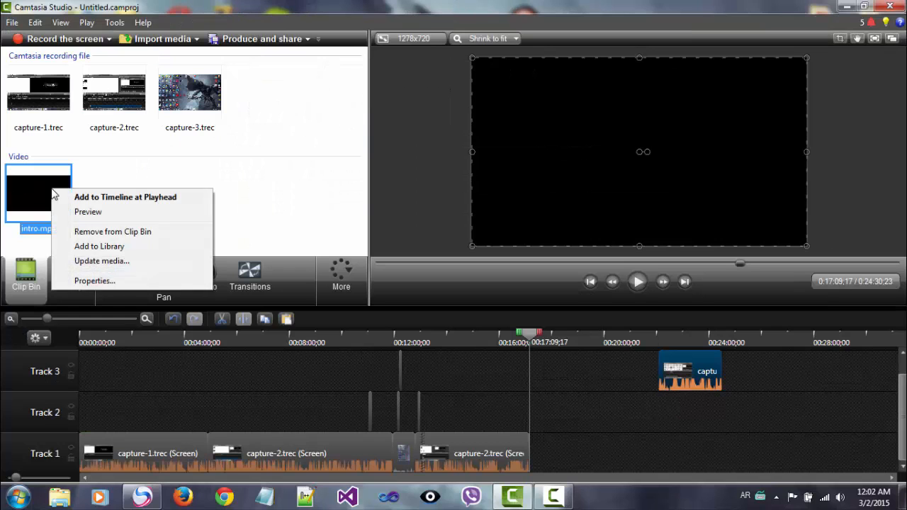
{"action": "left_click", "coordinate": [77, 193]}
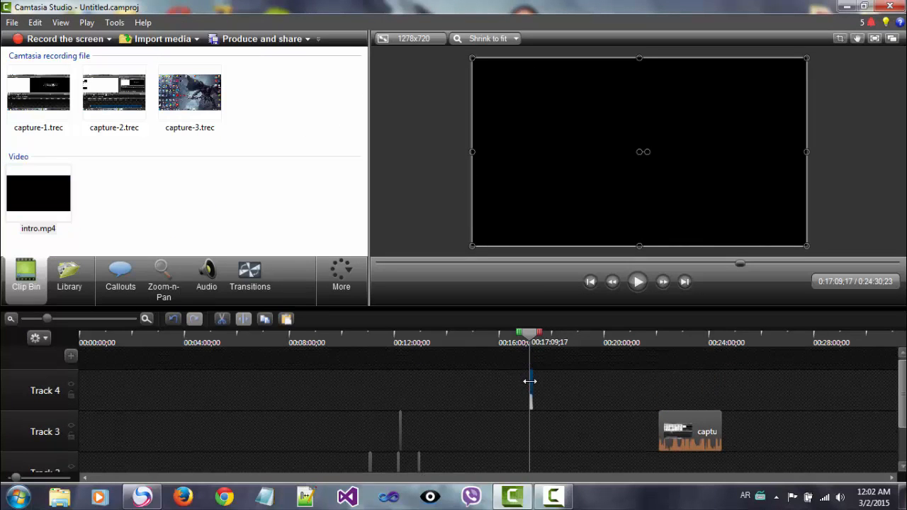
{"action": "left_click_drag", "start_coordinate": [48, 321], "coordinate": [66, 321]}
{"action": "left_click_drag", "start_coordinate": [902, 394], "coordinate": [901, 418]}
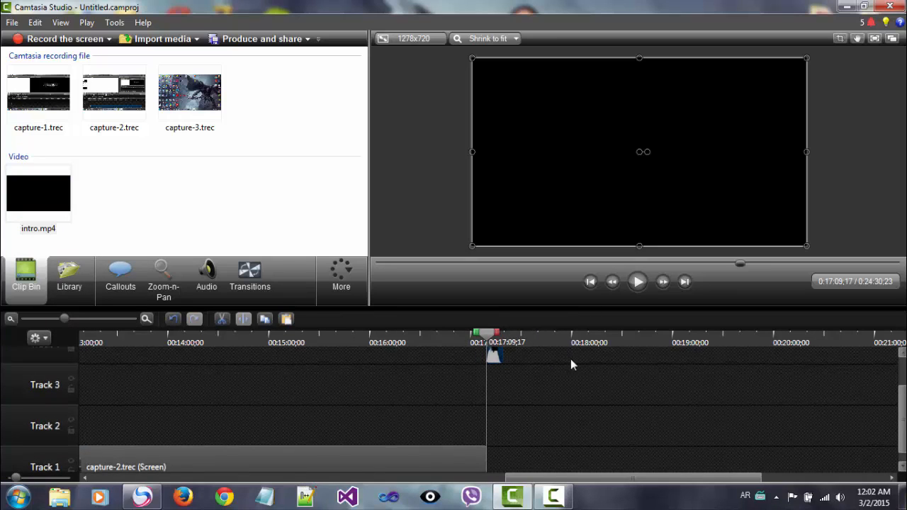
{"action": "left_click_drag", "start_coordinate": [494, 358], "coordinate": [494, 457]}
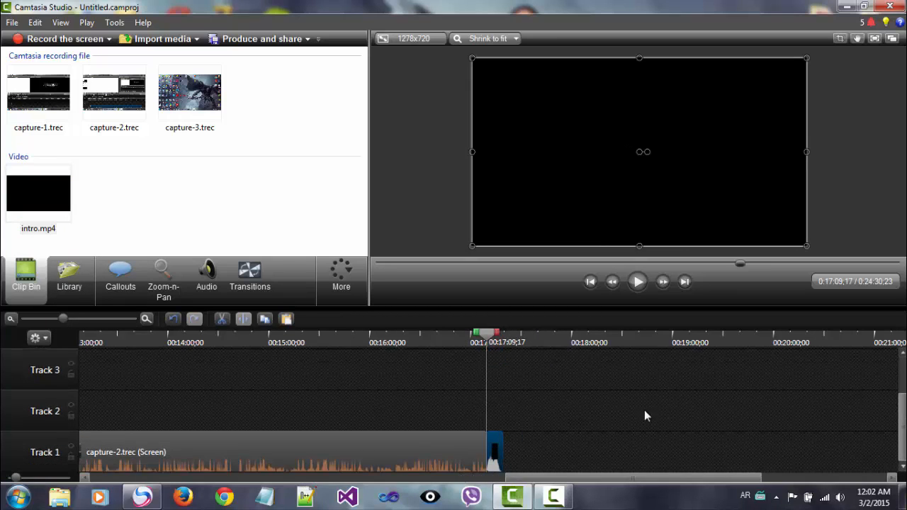
{"action": "left_click", "coordinate": [638, 282]}
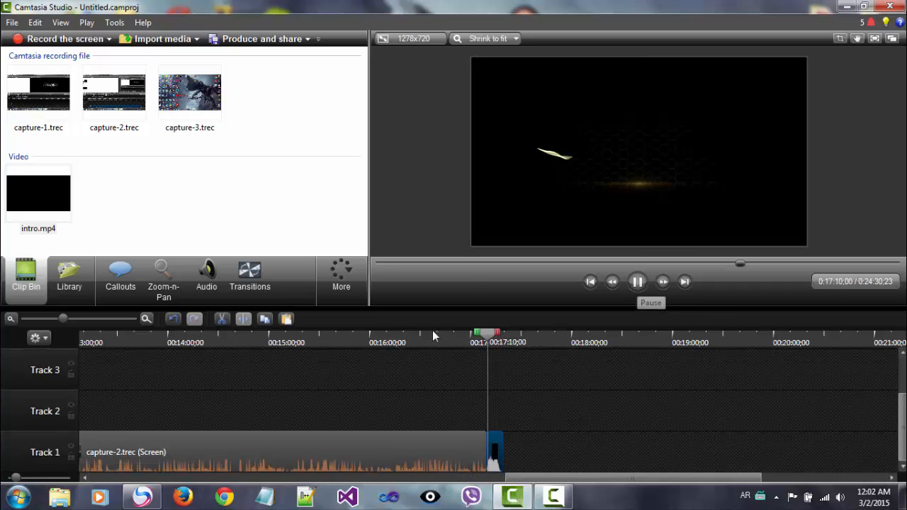
{"action": "left_click", "coordinate": [637, 281]}
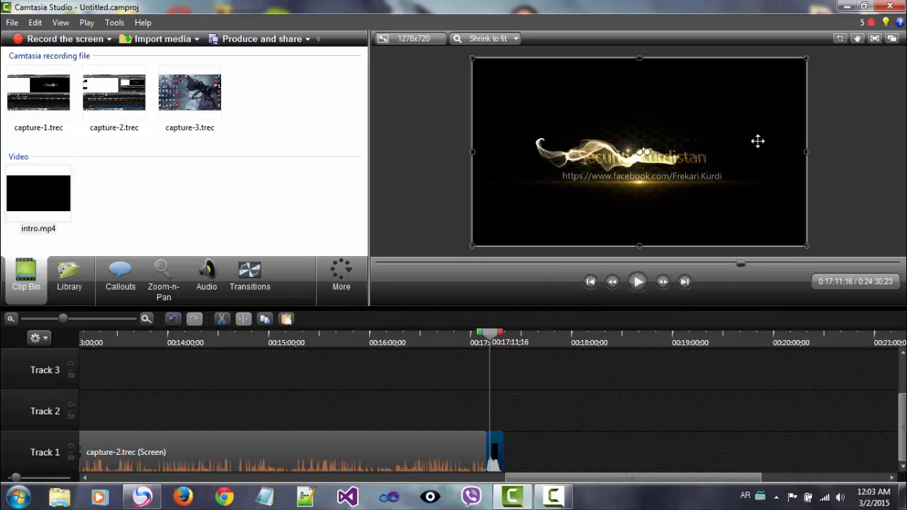
Step: Separate the intro clip's video and audio, and move the audio away from the video to about 17:50 on Track 2
{"action": "right_click", "coordinate": [493, 442]}
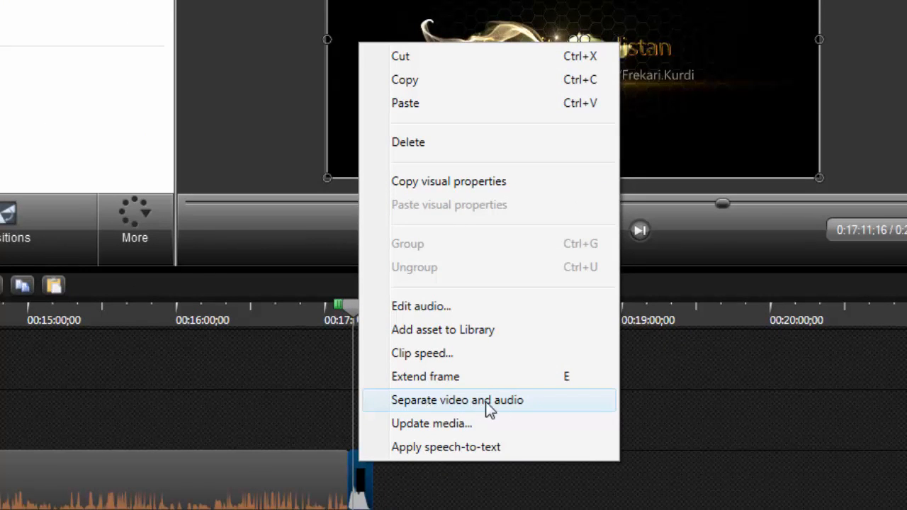
{"action": "left_click", "coordinate": [435, 405]}
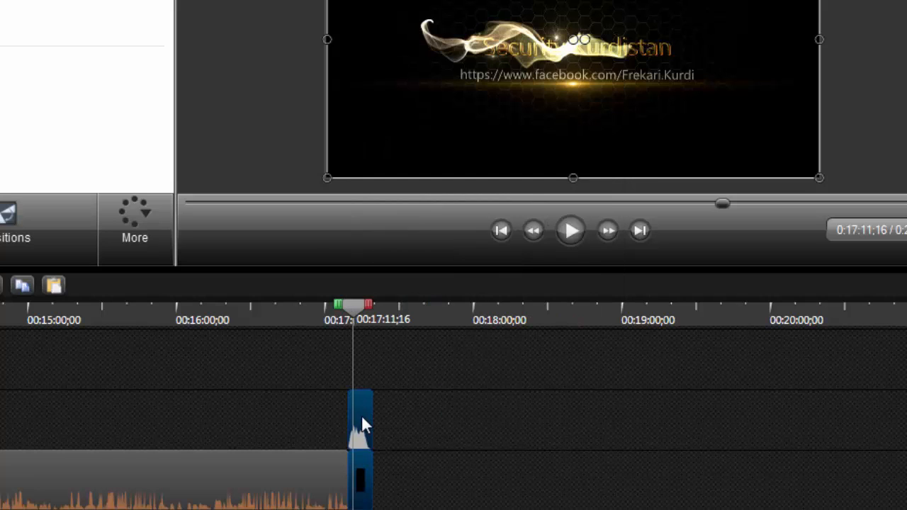
{"action": "left_click_drag", "start_coordinate": [361, 427], "coordinate": [411, 471]}
{"action": "left_click", "coordinate": [448, 437]}
{"action": "left_click_drag", "start_coordinate": [362, 417], "coordinate": [458, 401]}
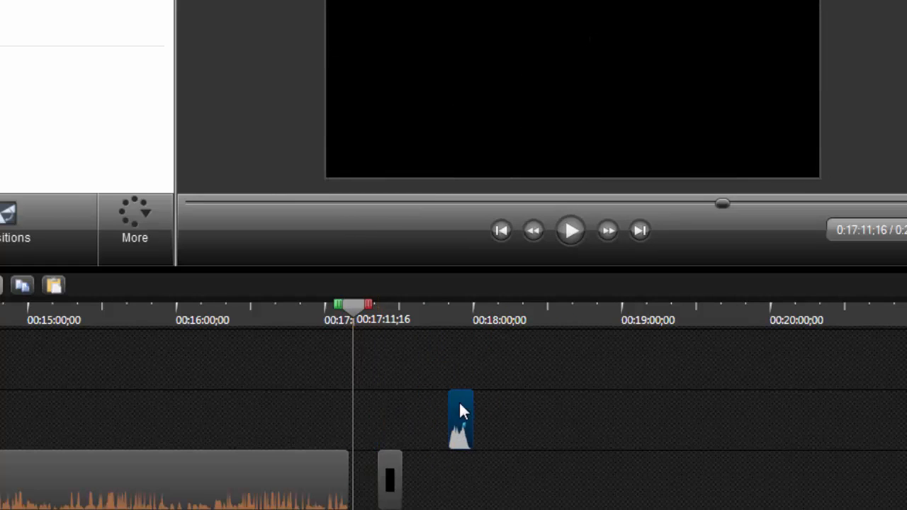
{"action": "left_click", "coordinate": [391, 472]}
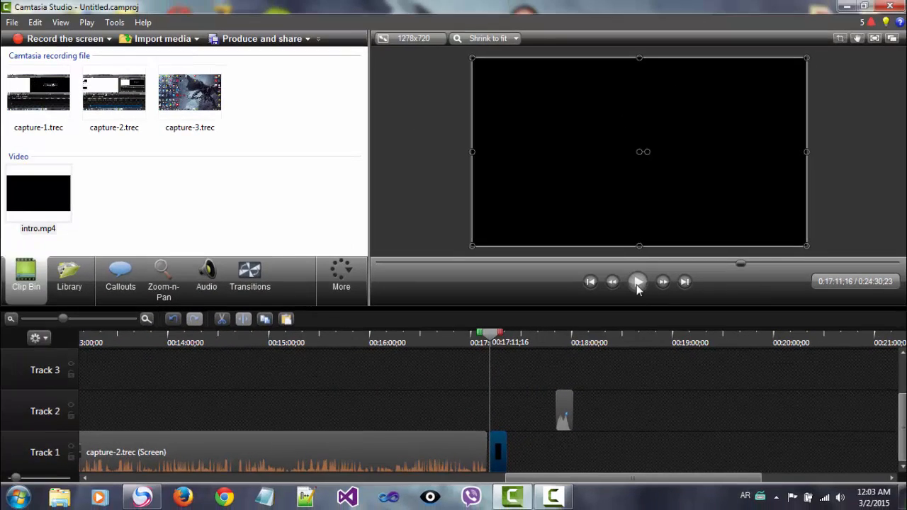
Step: Play the intro's separated video part briefly and move its audio clip up to Track 3, just after 18:00
{"action": "left_click", "coordinate": [637, 284]}
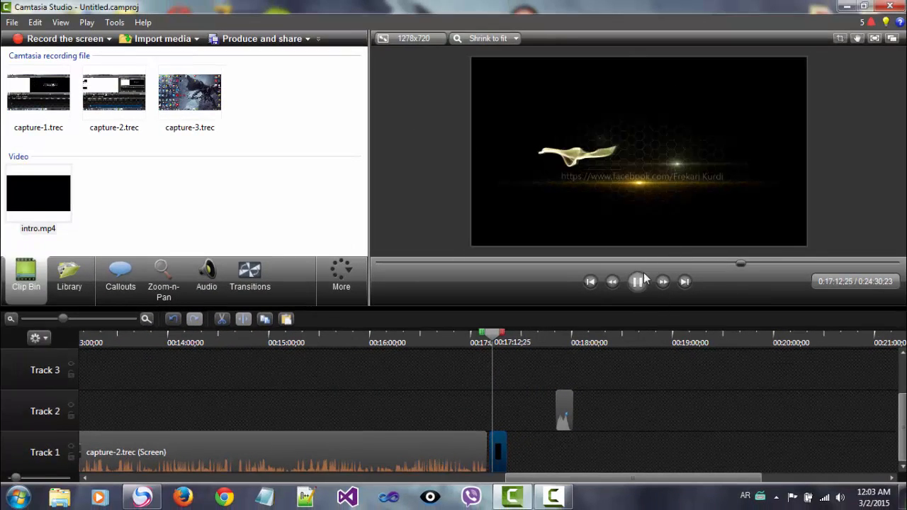
{"action": "left_click", "coordinate": [638, 281]}
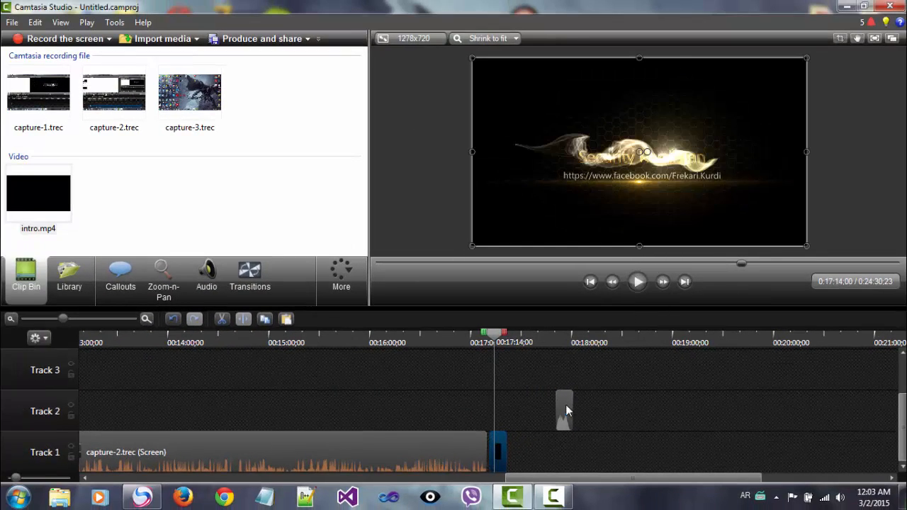
{"action": "left_click_drag", "start_coordinate": [566, 405], "coordinate": [594, 385]}
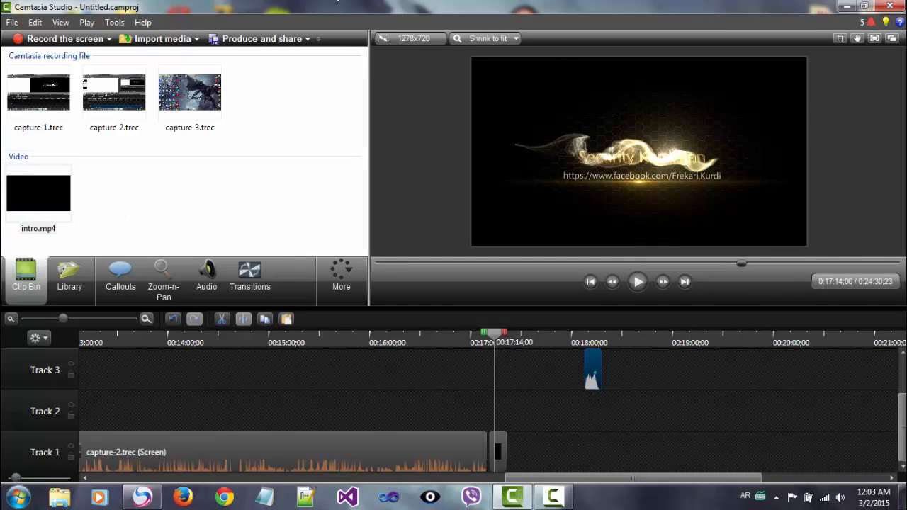
Step: Import the music MP3 file from the desktop into the Clip Bin, reducing the editor window for access and maximizing it again
{"action": "left_click_drag", "start_coordinate": [337, 3], "coordinate": [304, 65]}
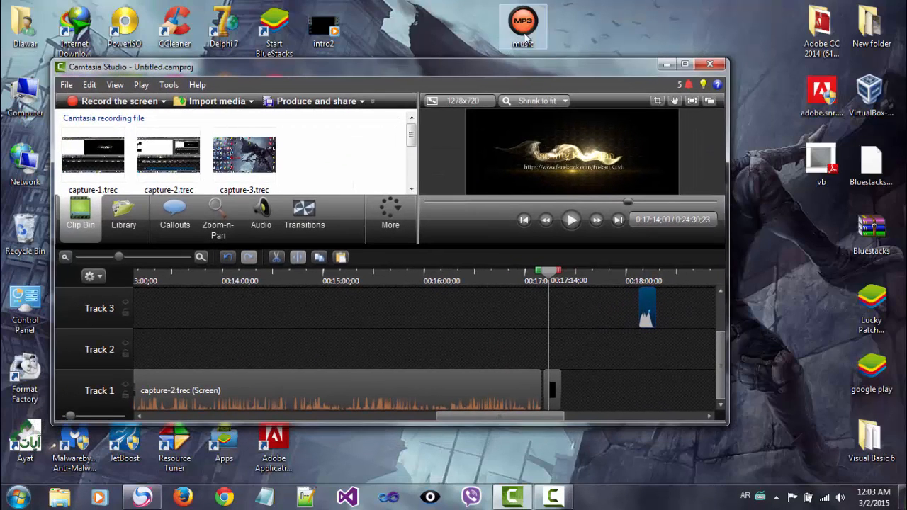
{"action": "left_click_drag", "start_coordinate": [524, 36], "coordinate": [309, 178]}
{"action": "left_click_drag", "start_coordinate": [466, 74], "coordinate": [506, 5]}
{"action": "left_click_drag", "start_coordinate": [421, 4], "coordinate": [473, 78]}
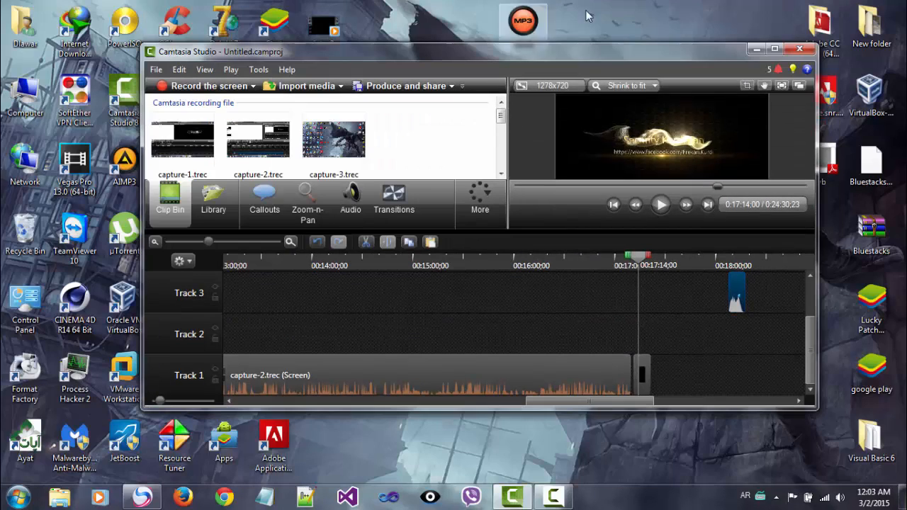
{"action": "double_click", "coordinate": [476, 52]}
Step: Add music.mp3 from the Clip Bin to the timeline at the playhead
{"action": "right_click", "coordinate": [44, 189]}
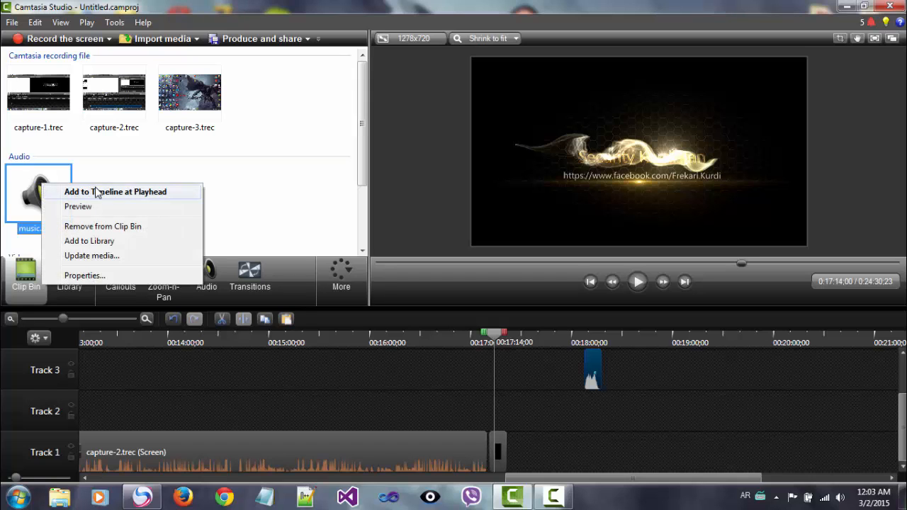
{"action": "left_click", "coordinate": [165, 199]}
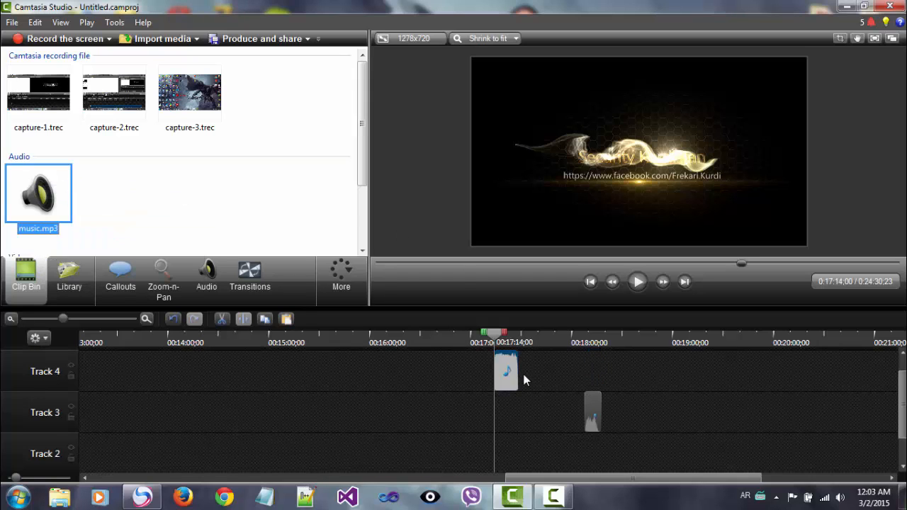
{"action": "right_click", "coordinate": [70, 214]}
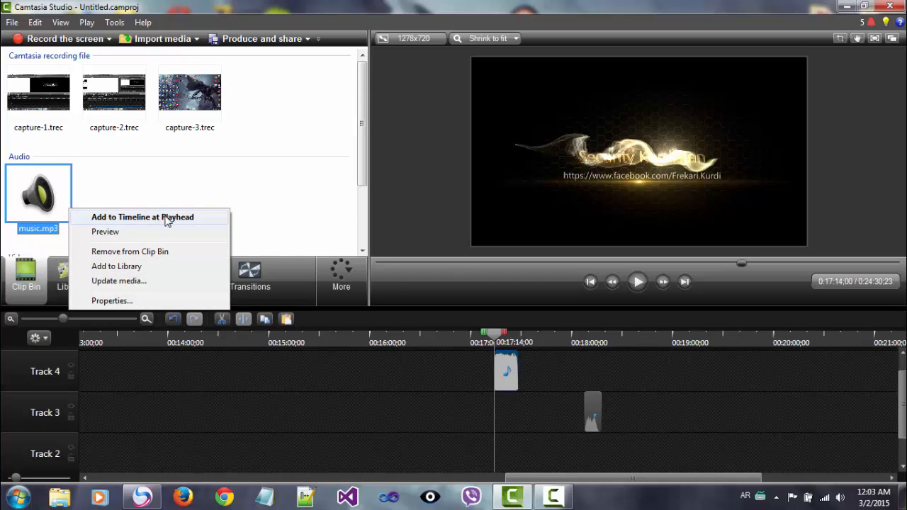
{"action": "left_click", "coordinate": [283, 216]}
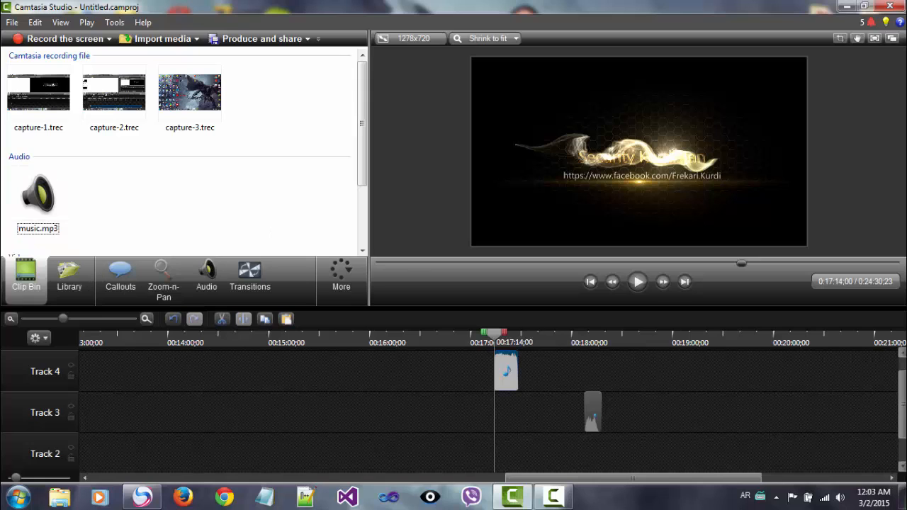
Step: Move the music.mp3 clip down to Track 2, aligning its start with the start of intro.mp4 on Track 1
{"action": "scroll", "coordinate": [504, 338], "scroll_direction": "down", "scroll_amount": 1}
{"action": "left_click_drag", "start_coordinate": [508, 347], "coordinate": [494, 390]}
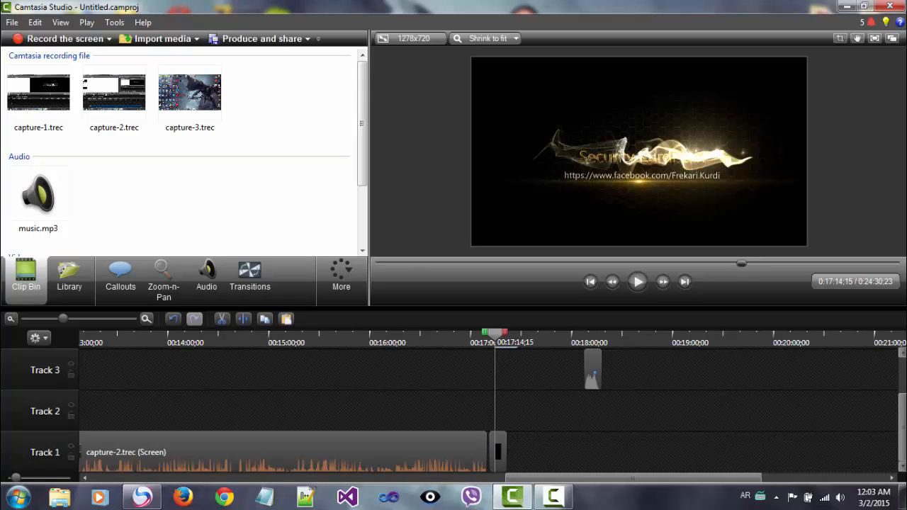
{"action": "scroll", "coordinate": [670, 373], "scroll_direction": "up", "scroll_amount": 1}
{"action": "left_click_drag", "start_coordinate": [498, 366], "coordinate": [494, 459]}
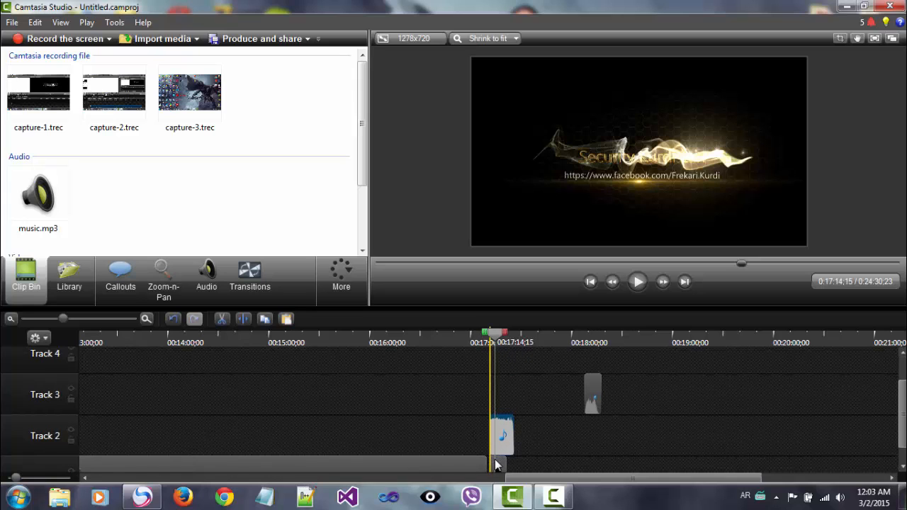
{"action": "scroll", "coordinate": [874, 403], "scroll_direction": "down", "scroll_amount": 1}
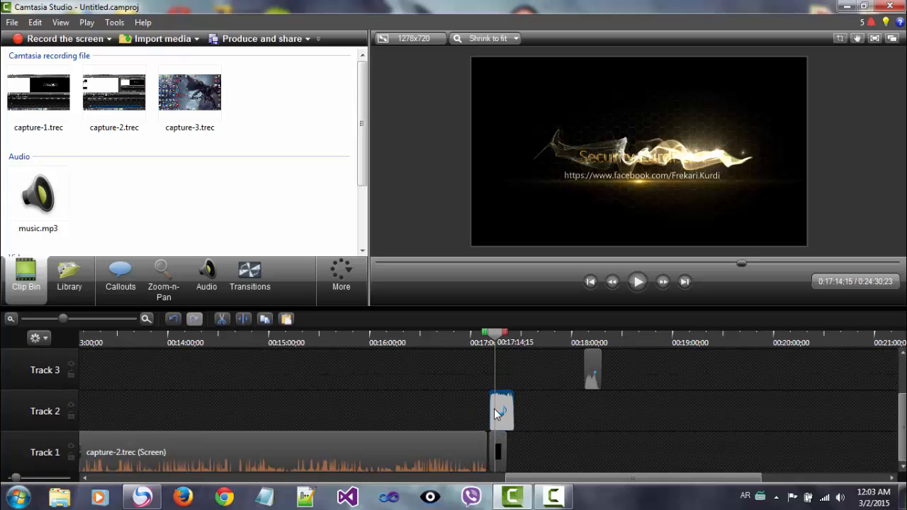
Step: Trim the end of the music.mp3 clip to match the end of intro.mp4, giving a duration of 0:00:09;29
{"action": "mouse_move", "coordinate": [493, 408]}
{"action": "left_mouse_down"}
{"action": "mouse_move", "coordinate": [512, 413]}
{"action": "mouse_move", "coordinate": [489, 417]}
{"action": "mouse_move", "coordinate": [506, 417]}
{"action": "left_mouse_up"}
{"action": "left_click", "coordinate": [103, 318]}
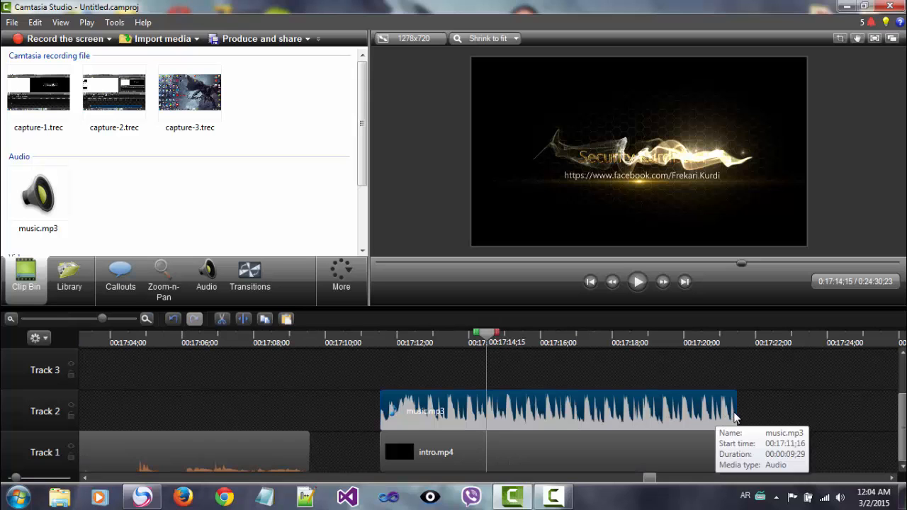
{"action": "mouse_move", "coordinate": [734, 418]}
{"action": "left_mouse_down"}
{"action": "mouse_move", "coordinate": [708, 423]}
{"action": "mouse_move", "coordinate": [758, 418]}
{"action": "mouse_move", "coordinate": [734, 425]}
{"action": "left_mouse_up"}
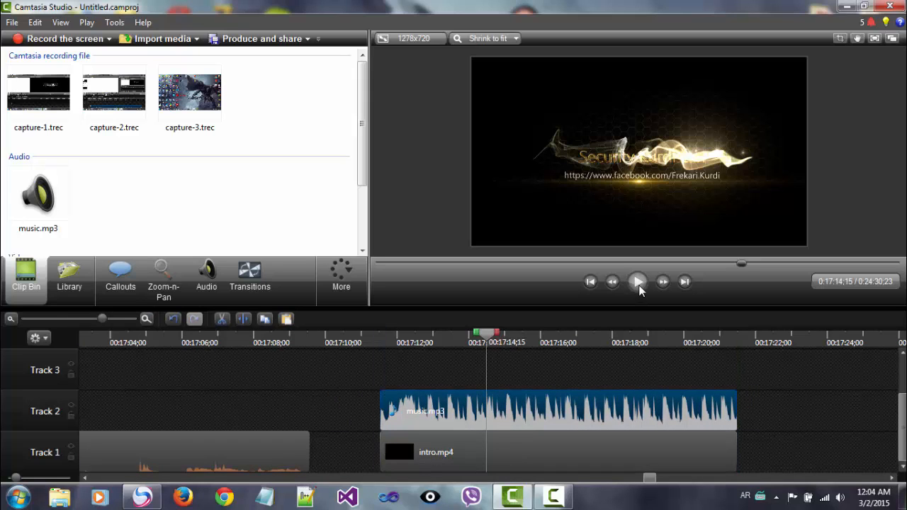
Step: Preview the intro video with its new music, playing it again from the start of the clip
{"action": "left_click", "coordinate": [638, 282]}
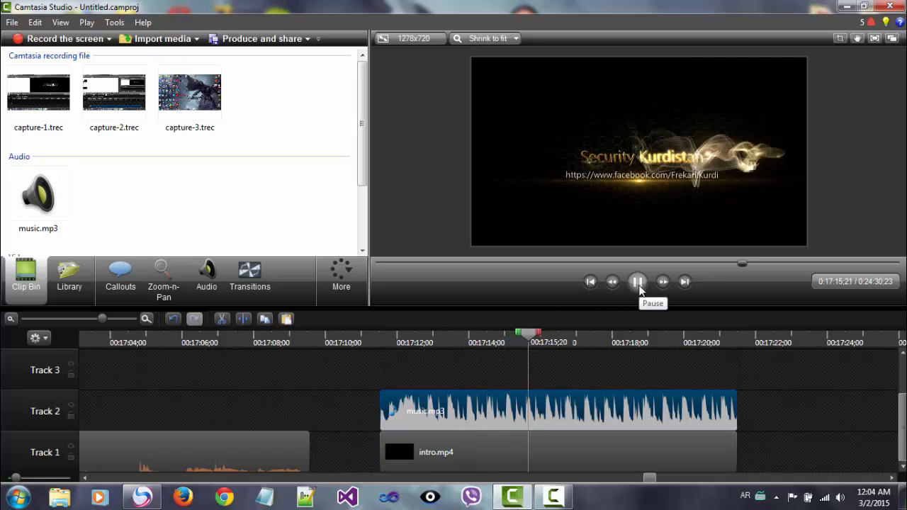
{"action": "left_click", "coordinate": [637, 282]}
{"action": "left_click_drag", "start_coordinate": [541, 342], "coordinate": [381, 342]}
{"action": "left_click", "coordinate": [638, 281]}
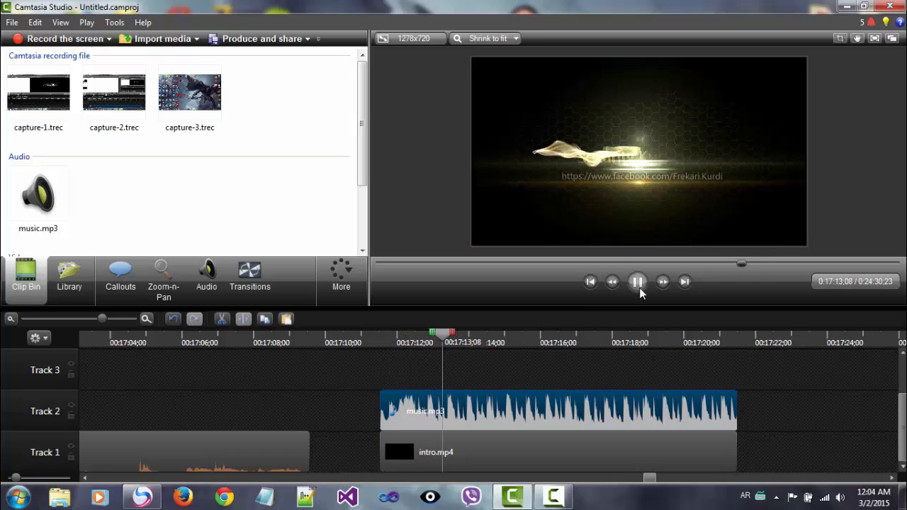
{"action": "left_click", "coordinate": [640, 289]}
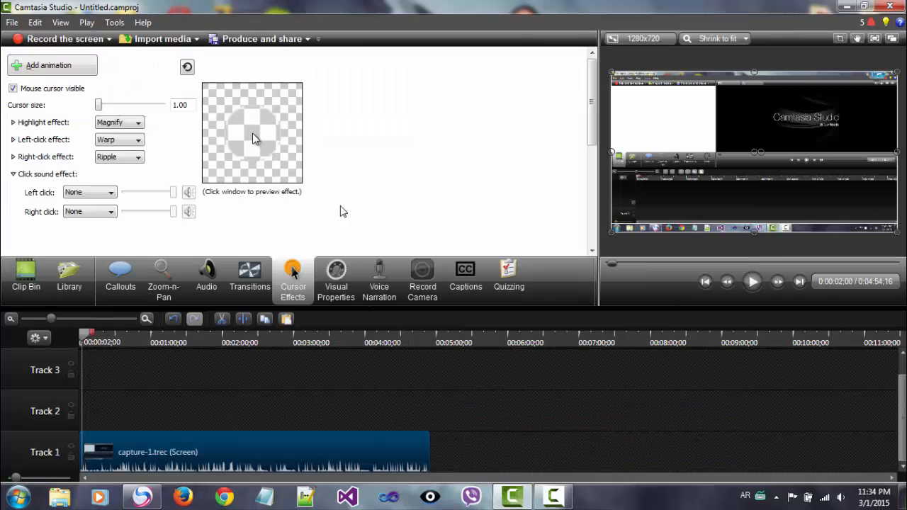
Step: Look through the Transitions, Audio, Zoom-n-Pan and Quizzing tools, widening the tools pane enough to show every tool
{"action": "left_click", "coordinate": [249, 275]}
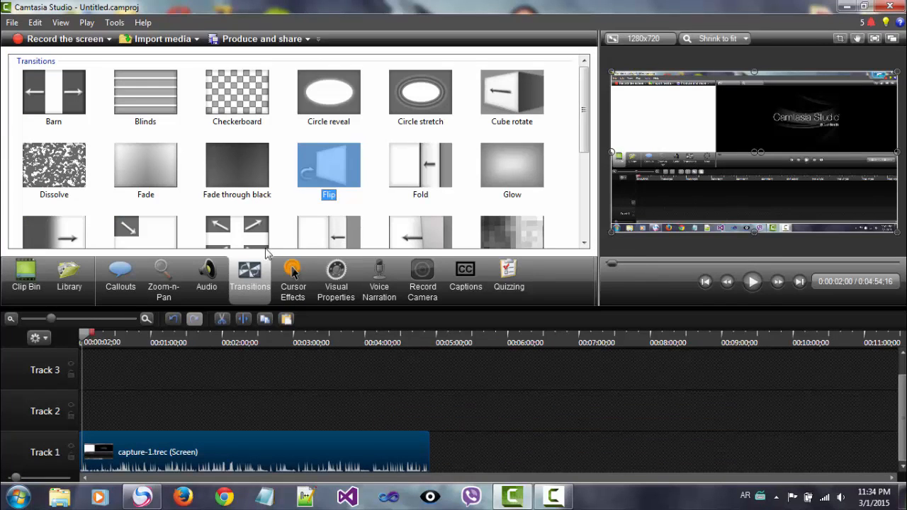
{"action": "left_click_drag", "start_coordinate": [590, 105], "coordinate": [600, 202]}
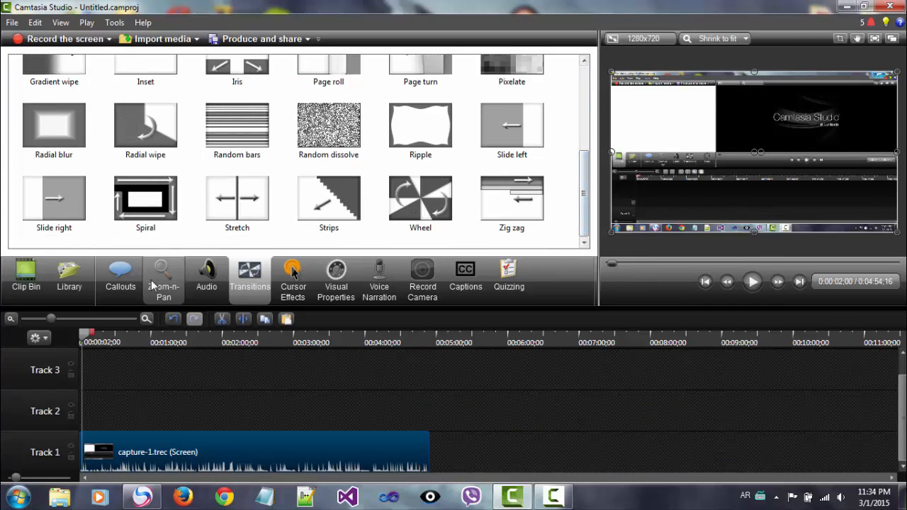
{"action": "left_click", "coordinate": [205, 278]}
{"action": "left_click", "coordinate": [177, 280]}
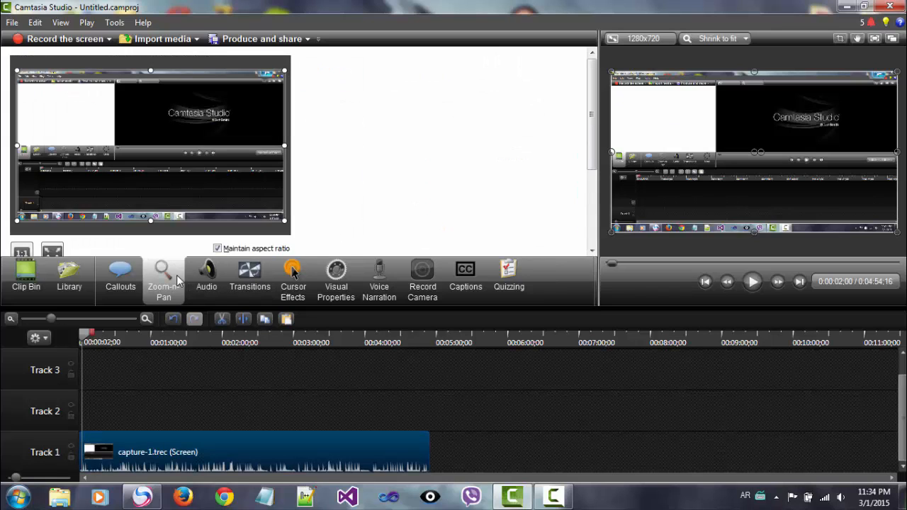
{"action": "left_click", "coordinate": [507, 285]}
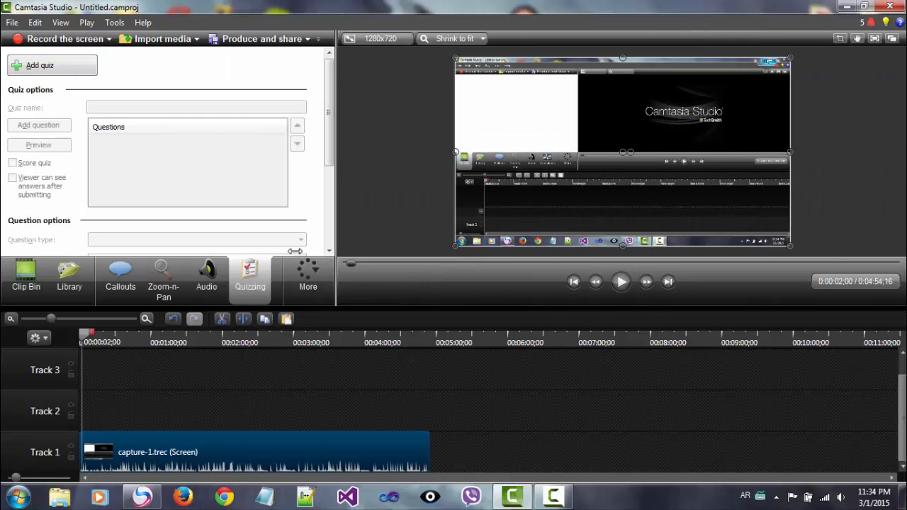
{"action": "left_click_drag", "start_coordinate": [382, 241], "coordinate": [680, 232]}
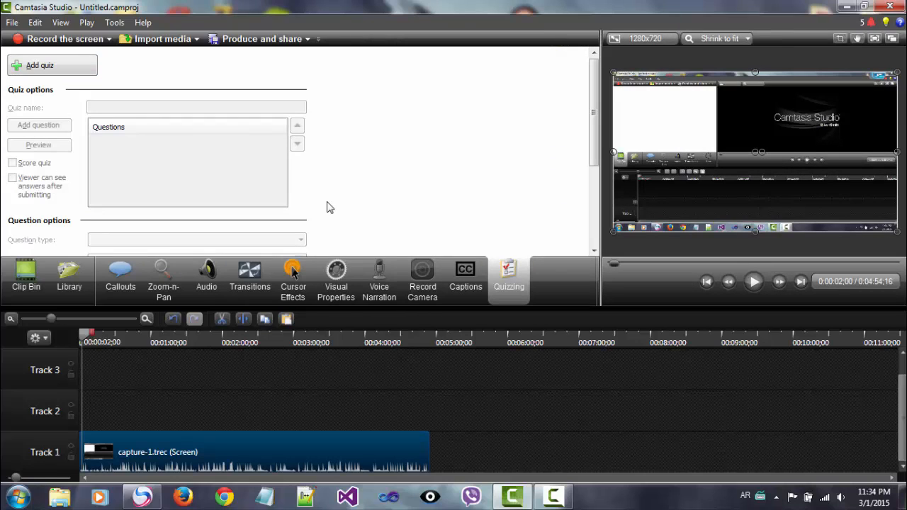
Step: Review the settings offered under Captions, Visual Properties, Cursor Effects, Transitions, Audio, Zoom-n-Pan and Callouts
{"action": "left_click", "coordinate": [465, 278]}
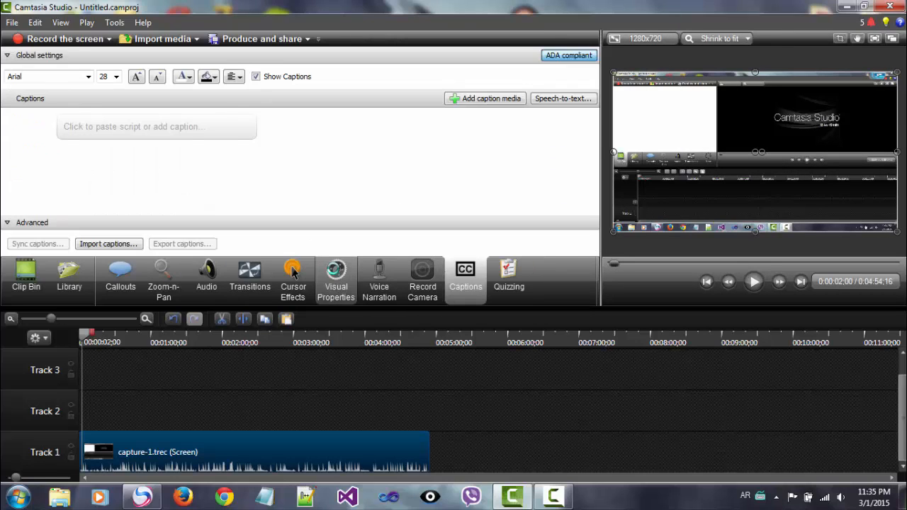
{"action": "left_click", "coordinate": [336, 276]}
{"action": "left_click_drag", "start_coordinate": [596, 95], "coordinate": [597, 67]}
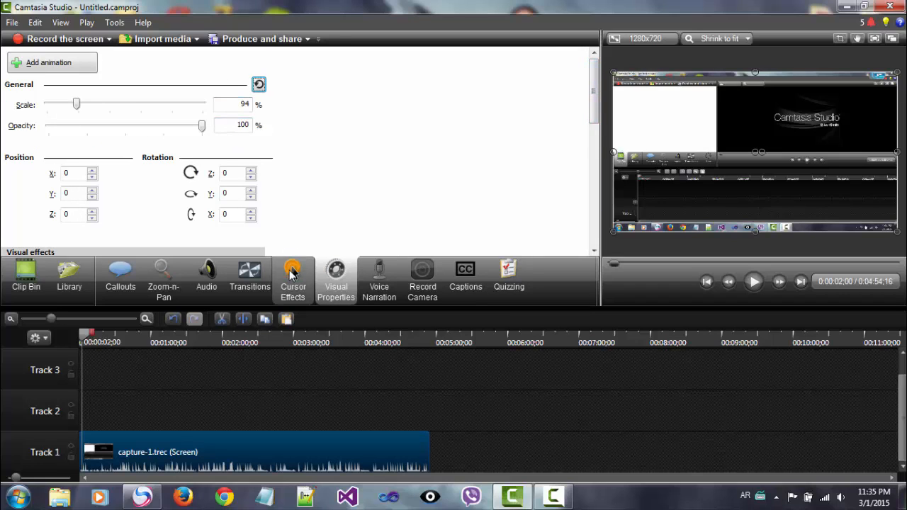
{"action": "left_click", "coordinate": [292, 278]}
{"action": "left_click", "coordinate": [246, 284]}
{"action": "left_click", "coordinate": [206, 279]}
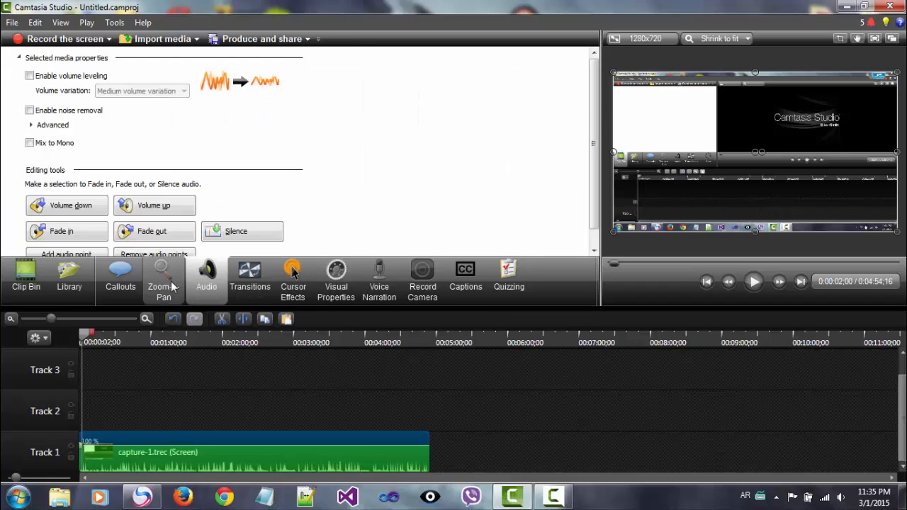
{"action": "left_click", "coordinate": [169, 283]}
{"action": "left_click", "coordinate": [122, 283]}
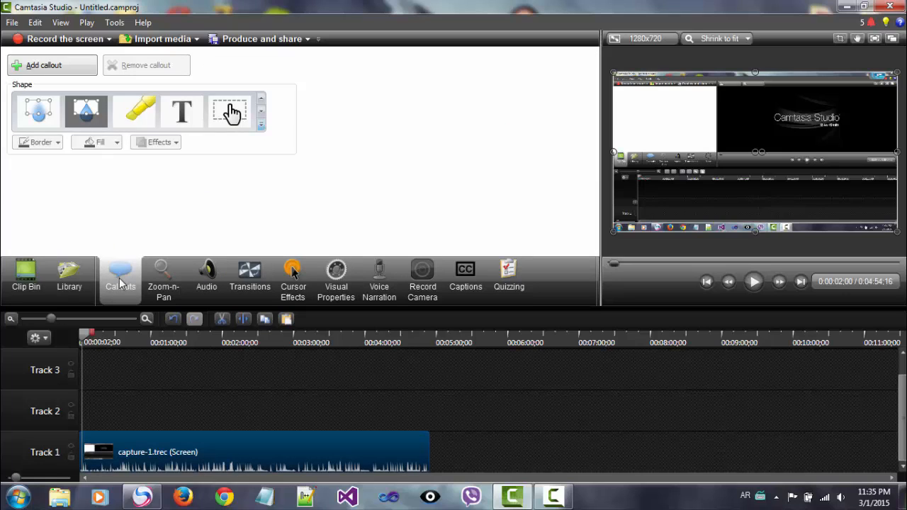
Step: Add the Animated Title from the Library's Theme - Clear Disturbance folder to the timeline at the playhead
{"action": "left_click", "coordinate": [76, 282]}
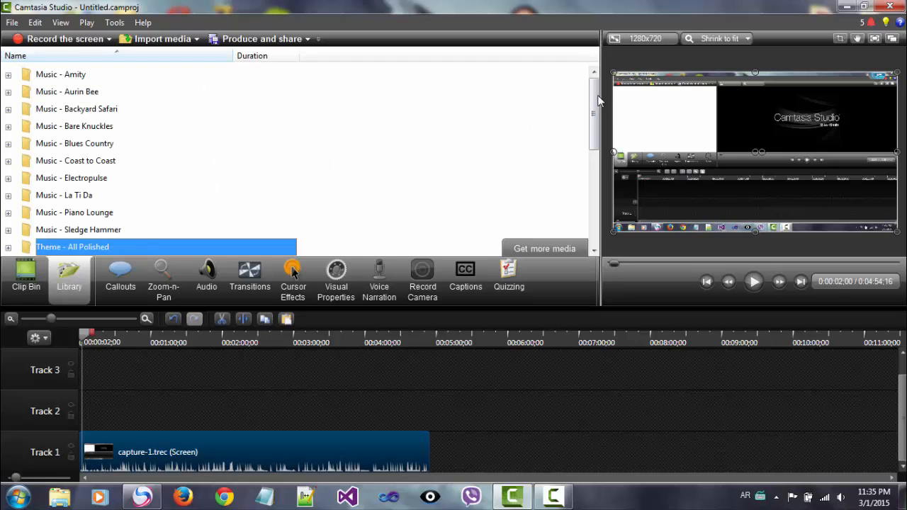
{"action": "mouse_move", "coordinate": [157, 497]}
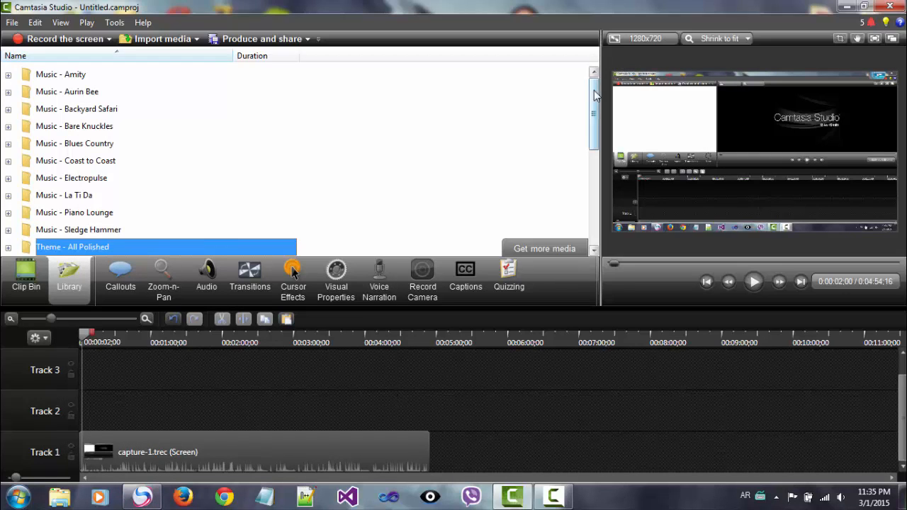
{"action": "left_click_drag", "start_coordinate": [597, 88], "coordinate": [603, 155]}
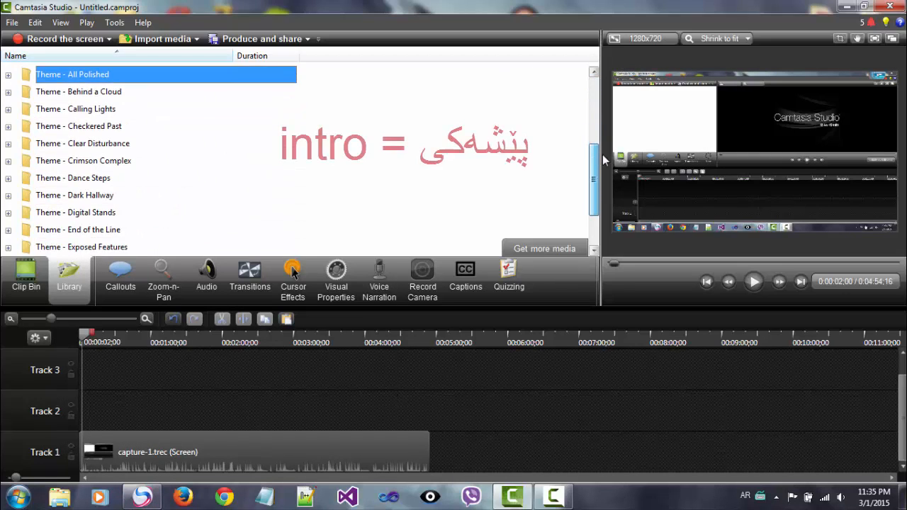
{"action": "left_click", "coordinate": [8, 143]}
{"action": "left_click", "coordinate": [64, 98]}
{"action": "right_click", "coordinate": [63, 102]}
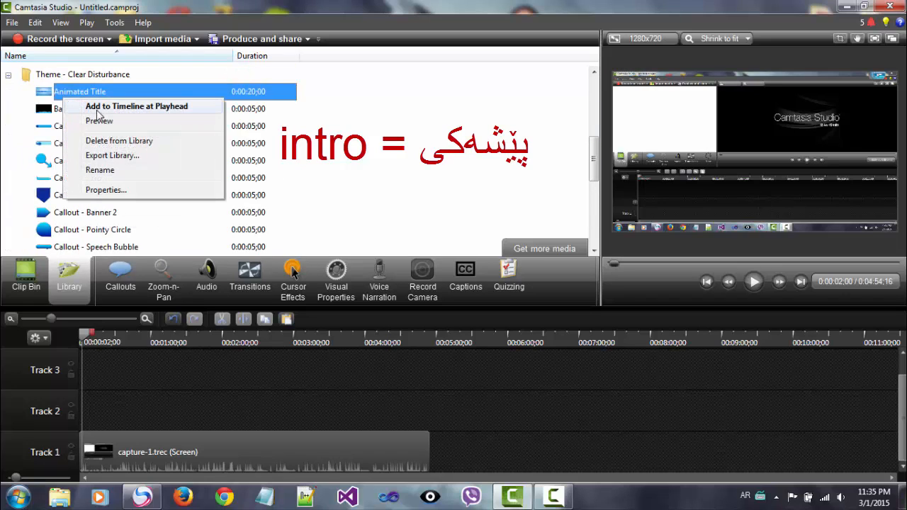
{"action": "left_click", "coordinate": [97, 110]}
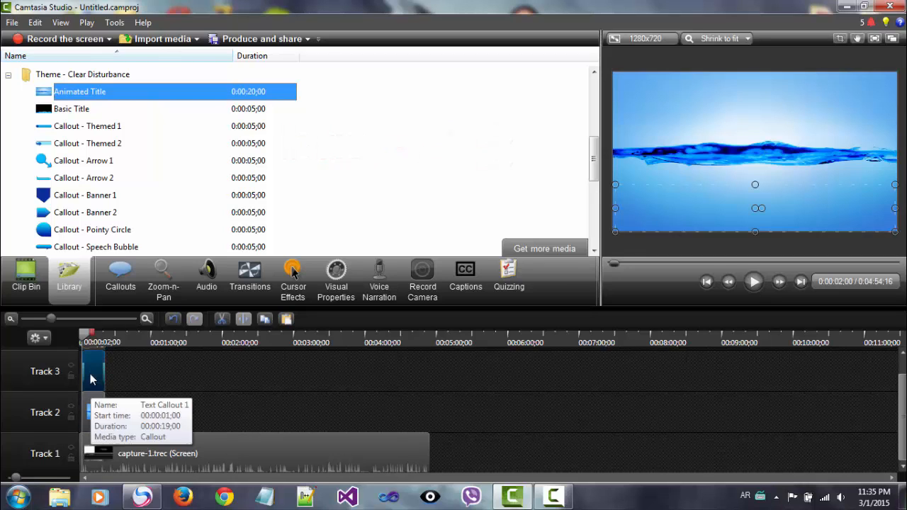
Step: Replace the placeholder text of the animated title's text callout on Track 3 with the presenter's full name
{"action": "left_click", "coordinate": [90, 373]}
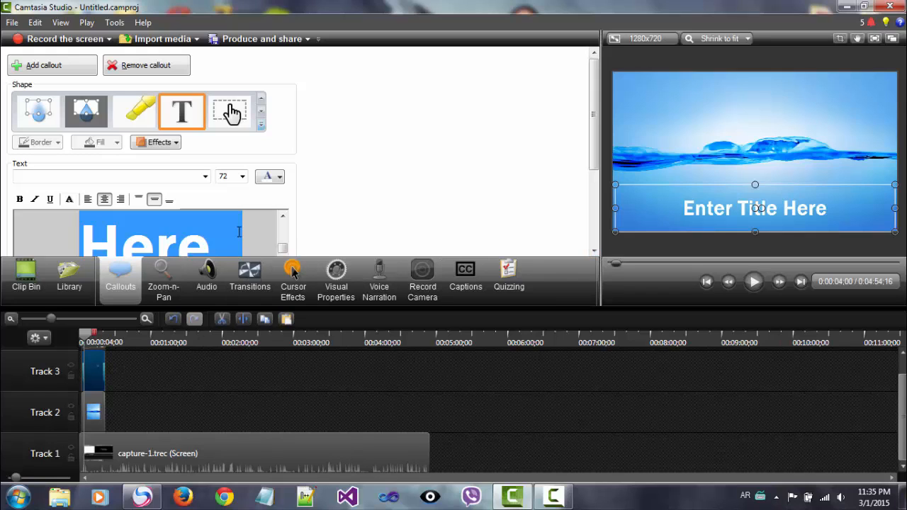
{"action": "type", "text": "dlawar"}
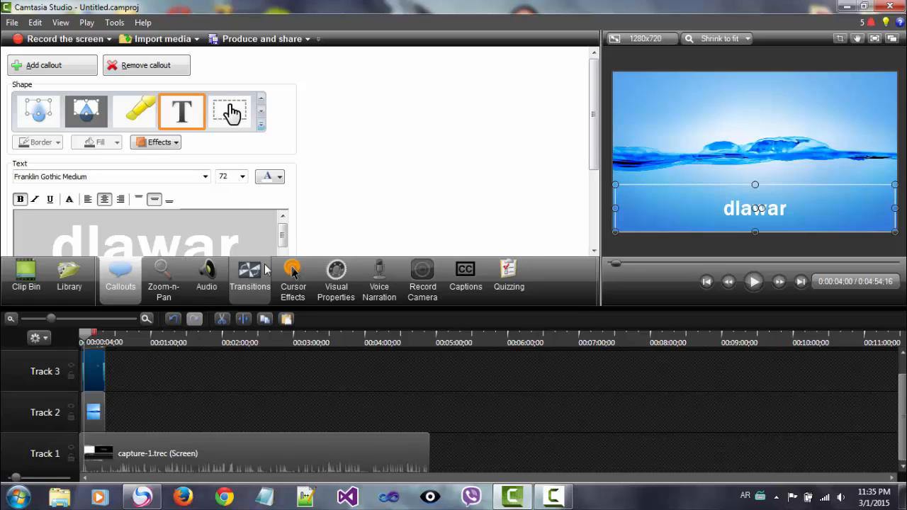
{"action": "type", "text": "sherzad"}
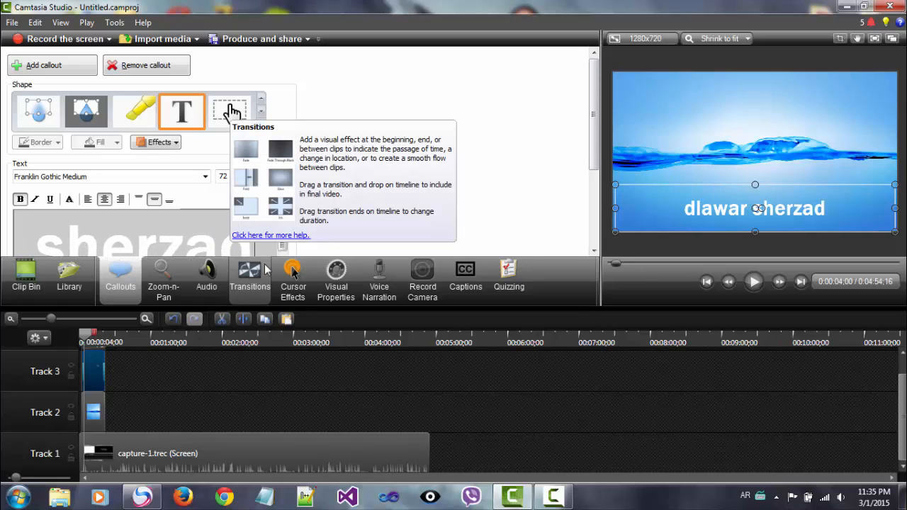
{"action": "left_click_drag", "start_coordinate": [261, 234], "coordinate": [2, 216]}
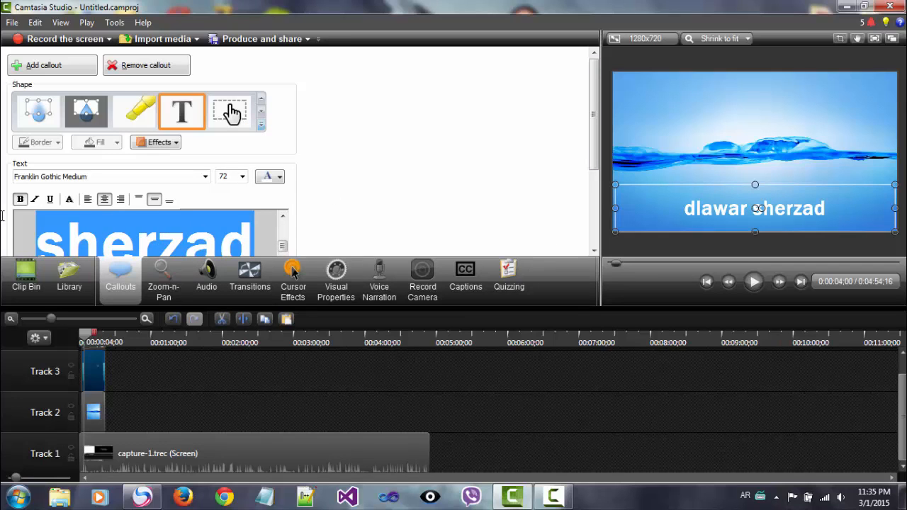
Step: Preview the animated title briefly and move the capture-1.trec clip on Track 1 to start at about 2:04
{"action": "left_click", "coordinate": [92, 415]}
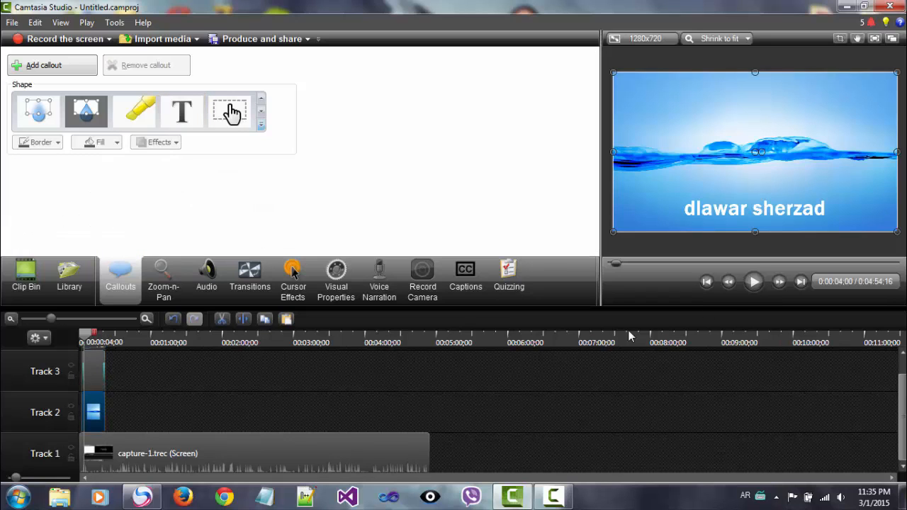
{"action": "left_click", "coordinate": [754, 281]}
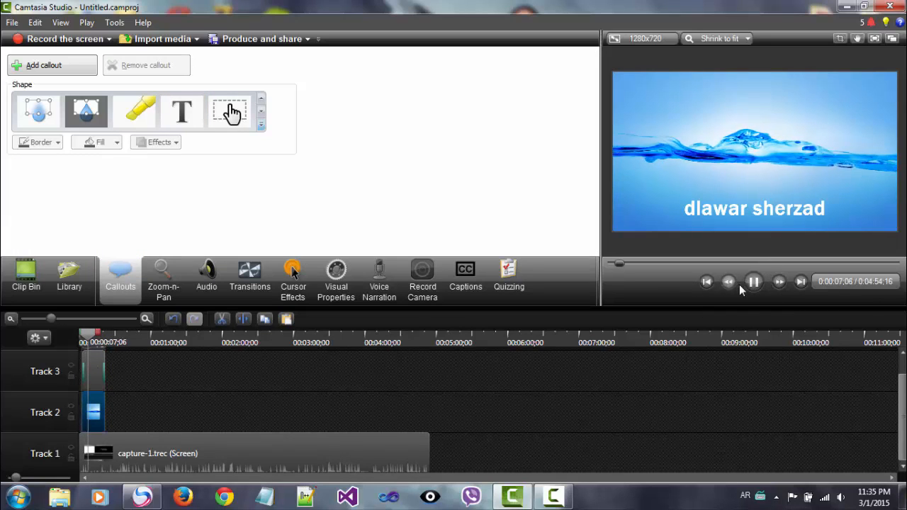
{"action": "left_click", "coordinate": [754, 282]}
{"action": "left_click_drag", "start_coordinate": [348, 453], "coordinate": [496, 453]}
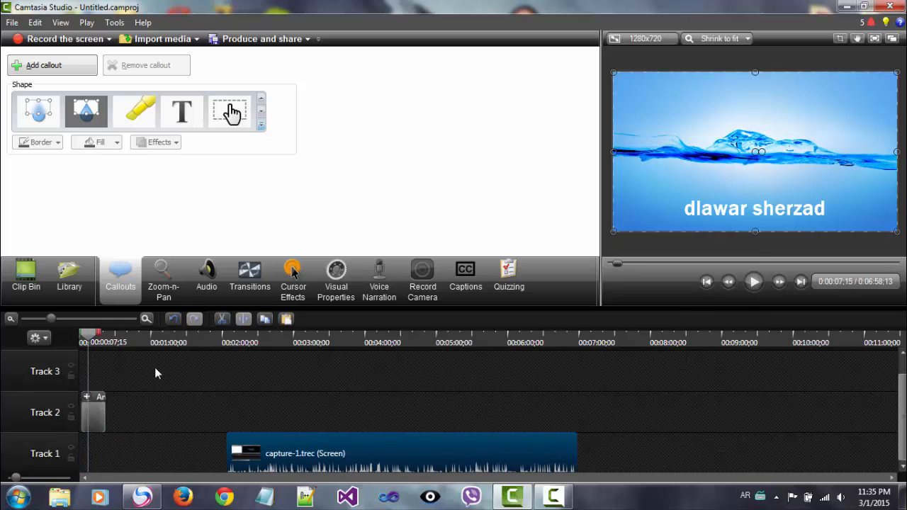
Step: Move the animated title to the start of Track 1, place the capture-1.trec clip directly after it and return the playhead to the start
{"action": "left_click_drag", "start_coordinate": [100, 414], "coordinate": [106, 450]}
{"action": "left_click_drag", "start_coordinate": [508, 440], "coordinate": [320, 457]}
{"action": "left_click_drag", "start_coordinate": [448, 392], "coordinate": [67, 488]}
{"action": "left_click_drag", "start_coordinate": [102, 452], "coordinate": [38, 462]}
{"action": "left_click_drag", "start_coordinate": [92, 334], "coordinate": [55, 341]}
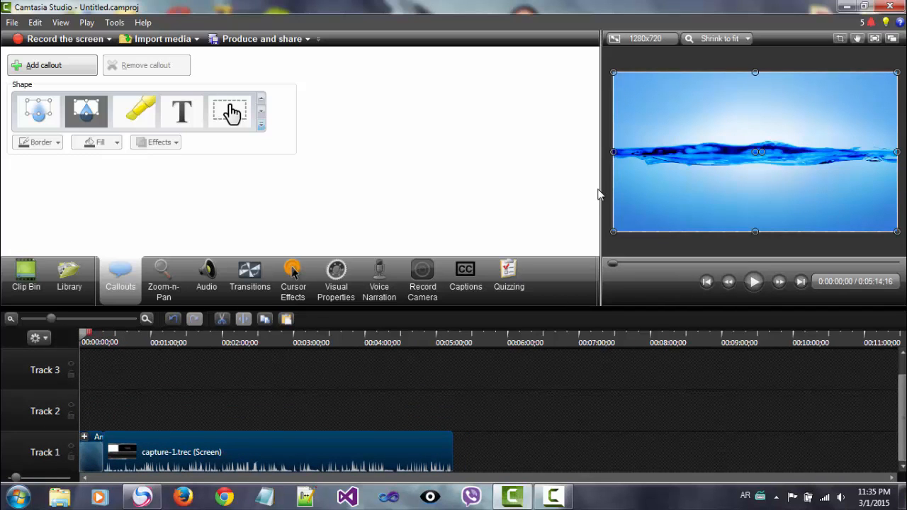
Step: Enlarge the preview area, add music.mp3 from the Clip Bin at the start of Track 2 and play the title with the music
{"action": "left_click_drag", "start_coordinate": [599, 190], "coordinate": [344, 228]}
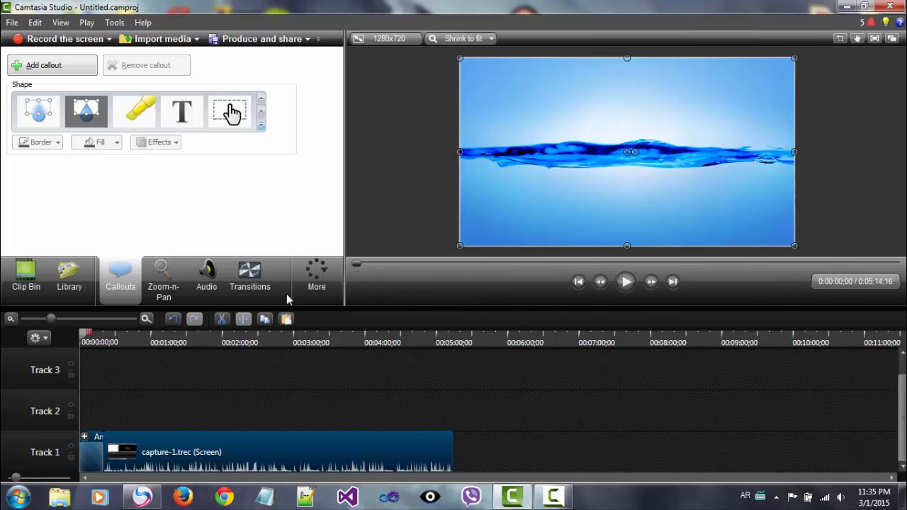
{"action": "mouse_move", "coordinate": [303, 11]}
{"action": "left_mouse_down"}
{"action": "mouse_move", "coordinate": [309, 32]}
{"action": "mouse_move", "coordinate": [305, 1]}
{"action": "left_mouse_up"}
{"action": "left_click", "coordinate": [15, 278]}
{"action": "left_click_drag", "start_coordinate": [116, 197], "coordinate": [102, 410]}
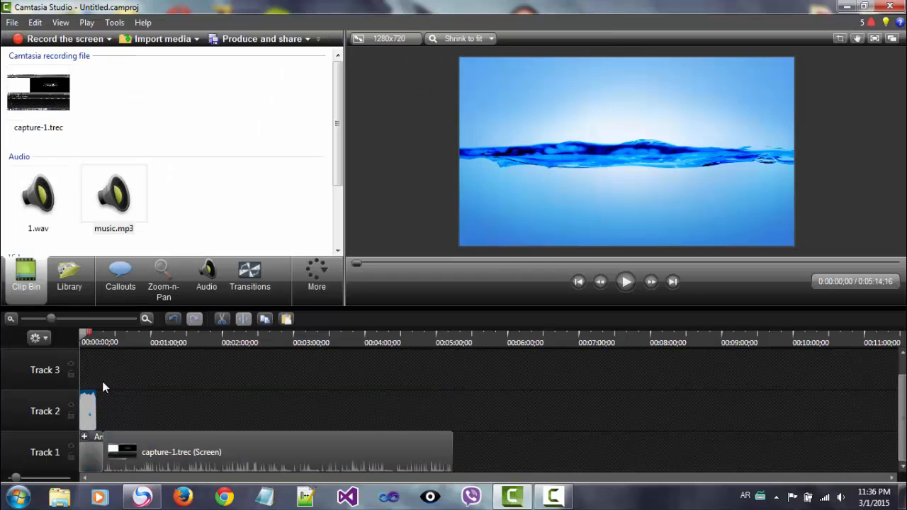
{"action": "left_click", "coordinate": [626, 281]}
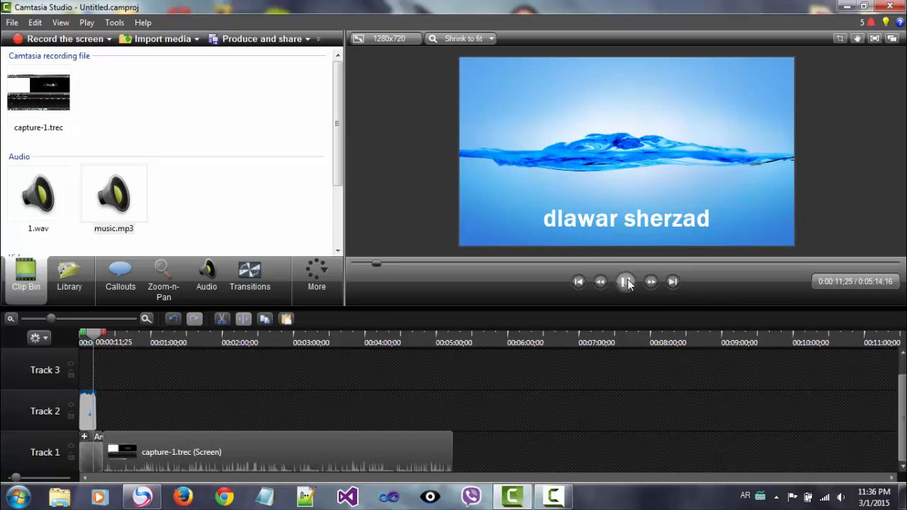
{"action": "left_click", "coordinate": [626, 281]}
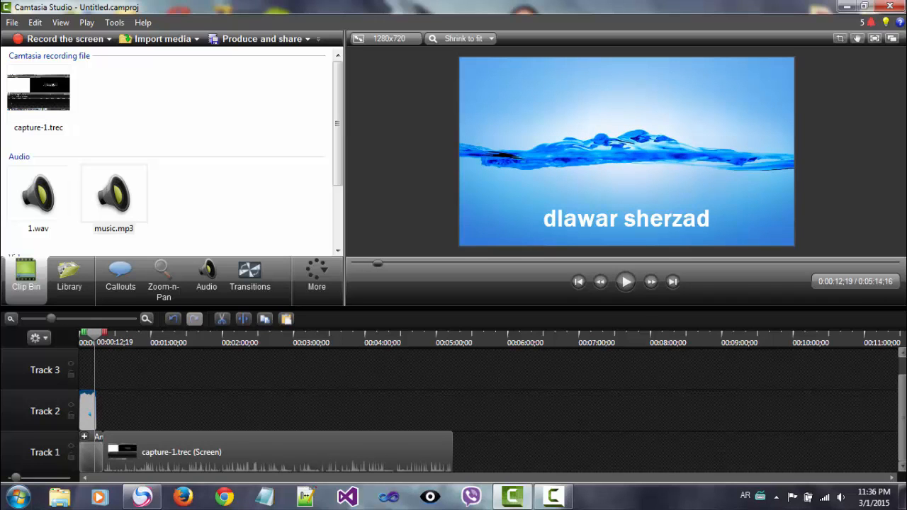
Step: Move the capture-1.trec clip aside and shorten the animated title group on Track 1 so it ends together with music.mp3
{"action": "left_click", "coordinate": [63, 317]}
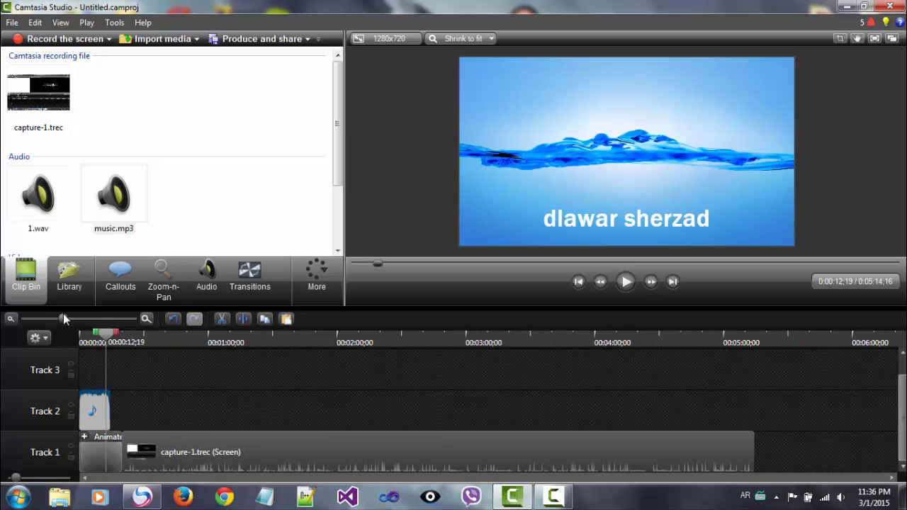
{"action": "left_click_drag", "start_coordinate": [168, 461], "coordinate": [469, 442]}
{"action": "left_click_drag", "start_coordinate": [121, 447], "coordinate": [110, 447]}
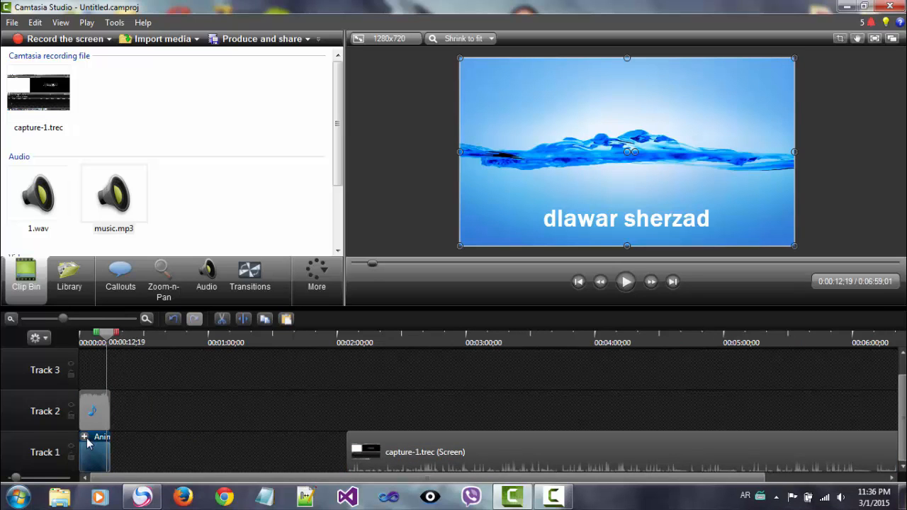
{"action": "left_click", "coordinate": [85, 436]}
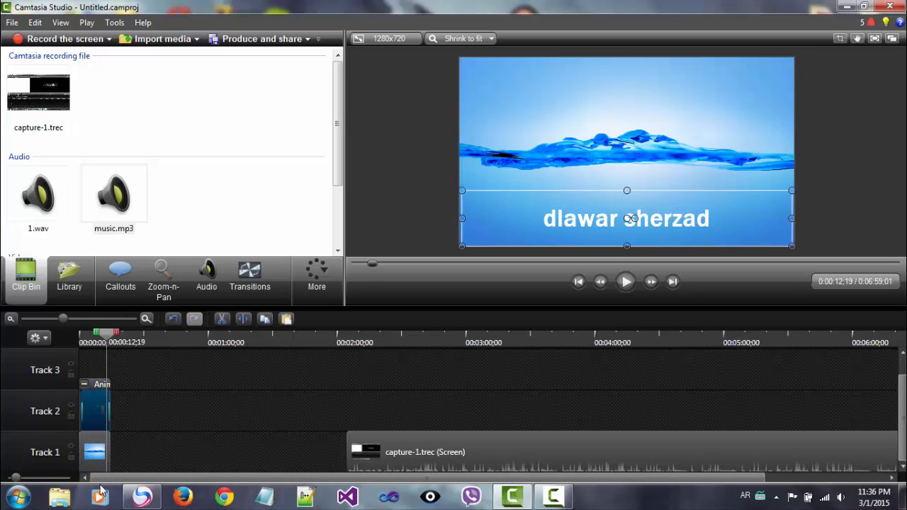
{"action": "left_click", "coordinate": [101, 461]}
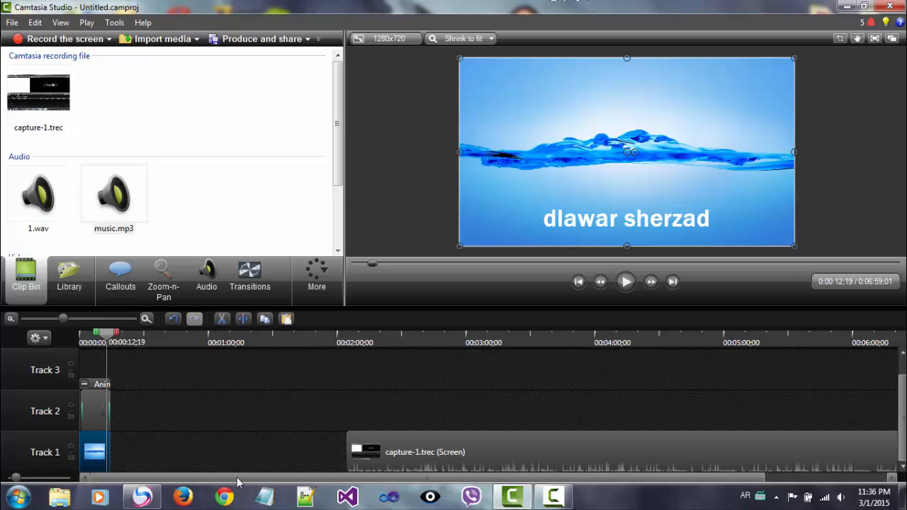
Step: View the Security Kurdistan Facebook page in the browser and return to Camtasia Studio, collapsing the title group on the timeline
{"action": "left_click", "coordinate": [142, 495]}
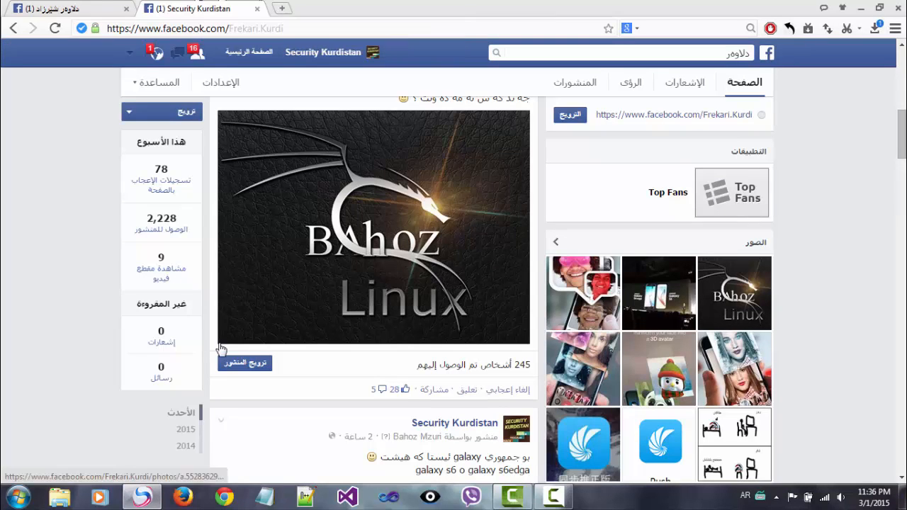
{"action": "left_click", "coordinate": [222, 499]}
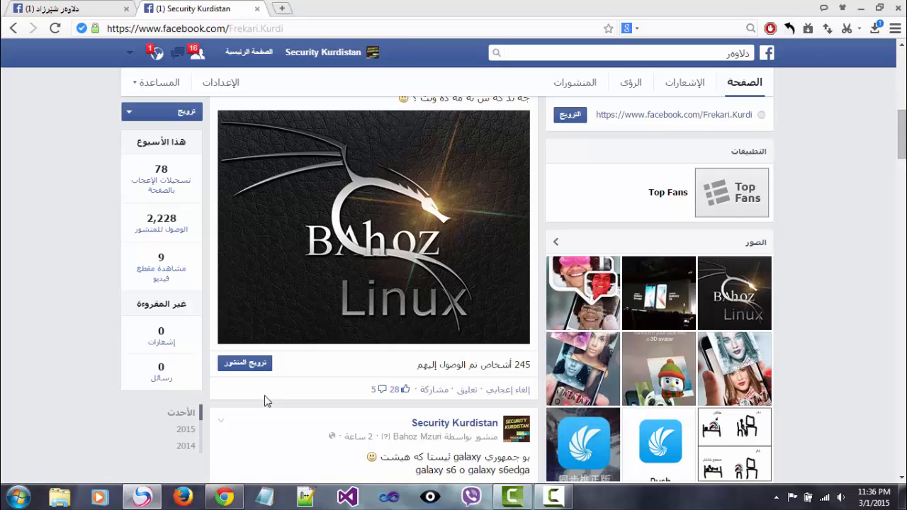
{"action": "scroll", "coordinate": [814, 142], "scroll_direction": "up", "scroll_amount": 5}
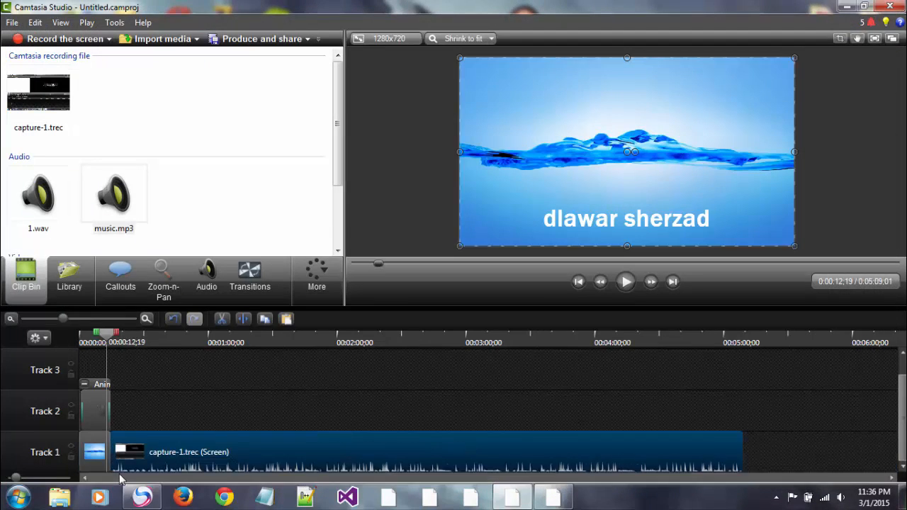
{"action": "left_click", "coordinate": [93, 411]}
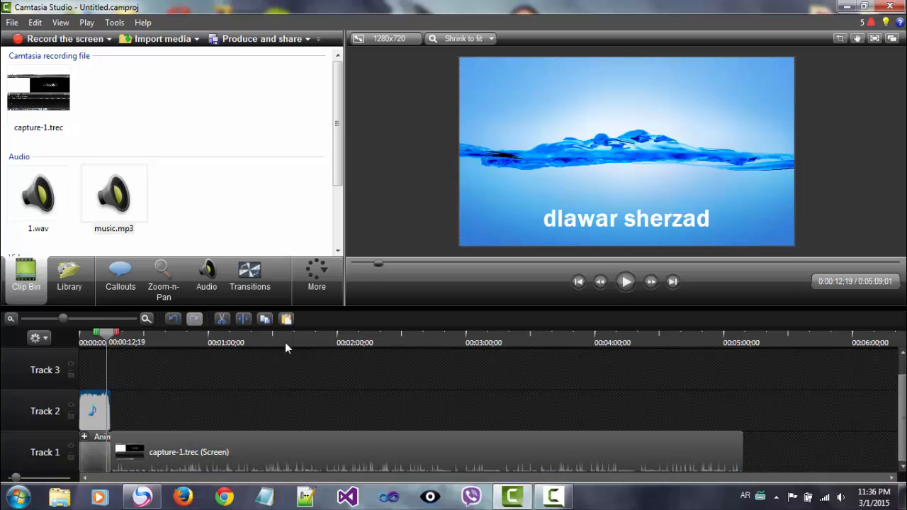
Step: Bring up the full tutorial project in Camtasia Studio, play its opening briefly and scrub the playhead to about 14:31
{"action": "left_click", "coordinate": [553, 496]}
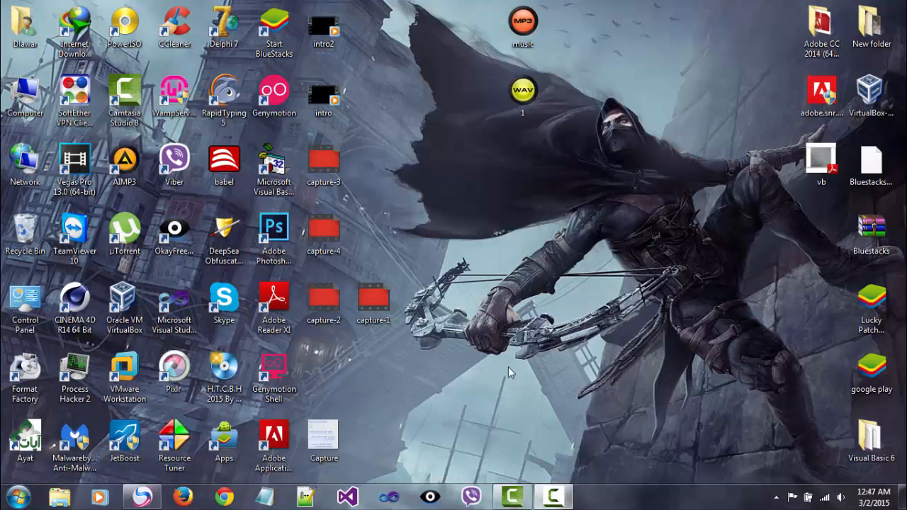
{"action": "left_click", "coordinate": [516, 505]}
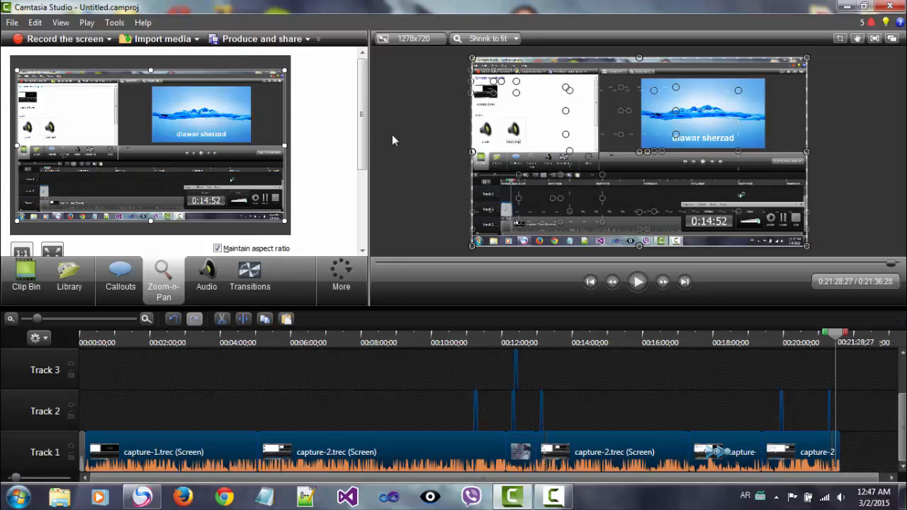
{"action": "left_click_drag", "start_coordinate": [842, 339], "coordinate": [0, 347]}
{"action": "left_click", "coordinate": [631, 283]}
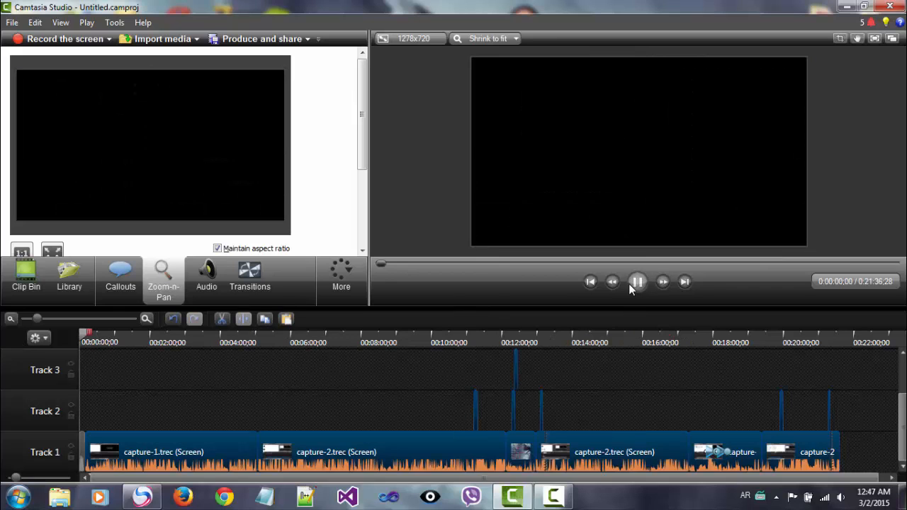
{"action": "left_click", "coordinate": [647, 287]}
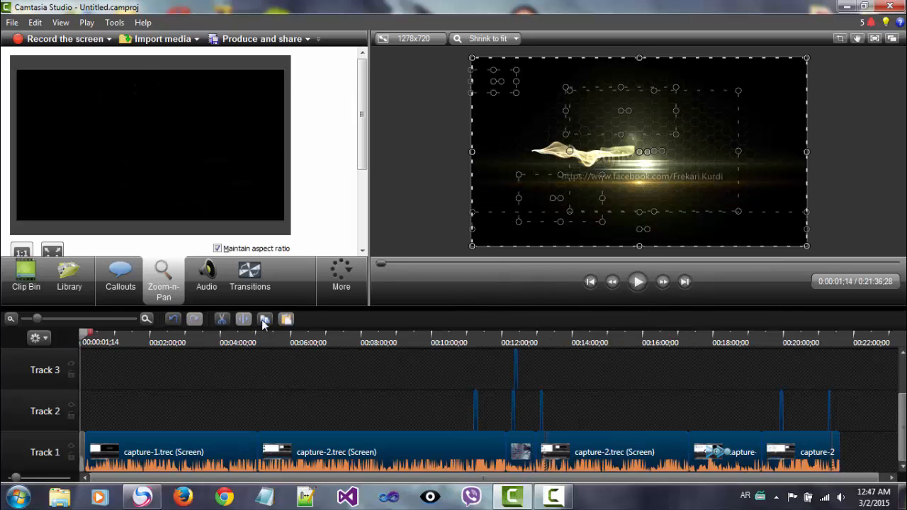
{"action": "left_click_drag", "start_coordinate": [86, 334], "coordinate": [592, 337]}
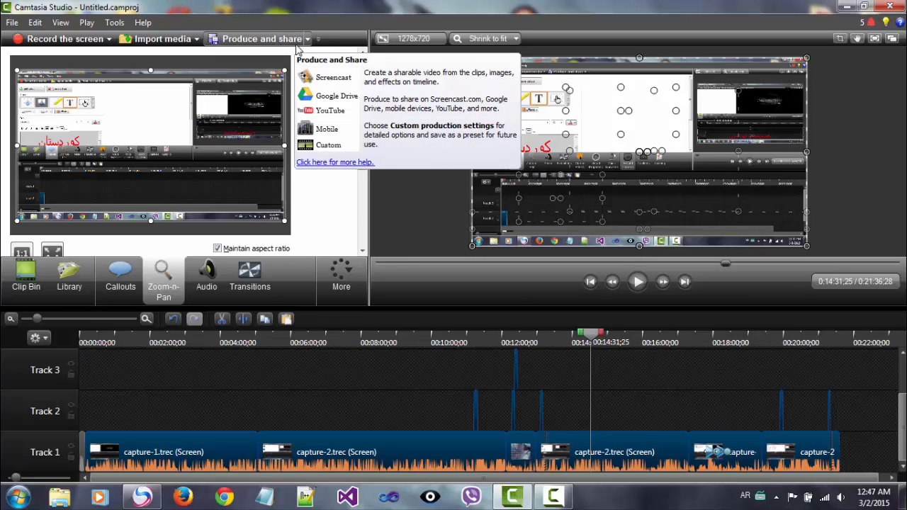
Step: Start producing the video with the MP4 only (up to 1080p) preset and continue to the file name and folder settings
{"action": "left_click", "coordinate": [255, 40]}
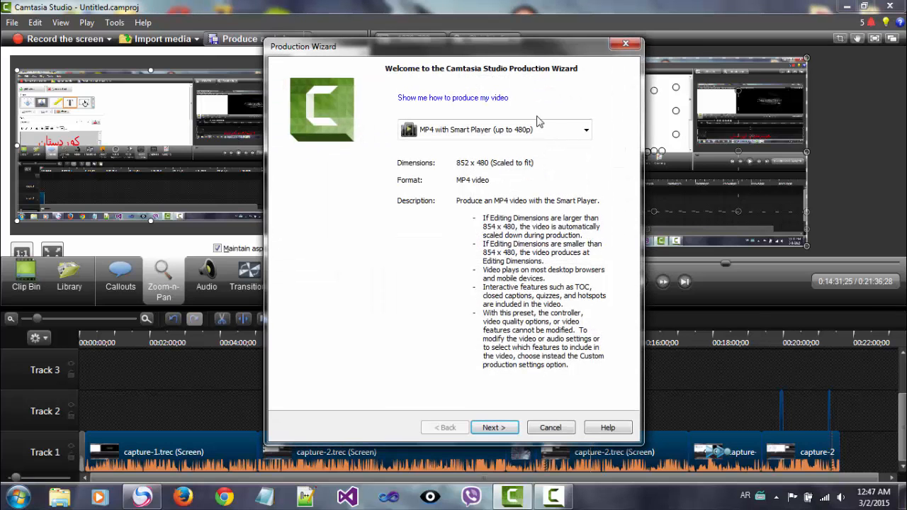
{"action": "left_click", "coordinate": [552, 129]}
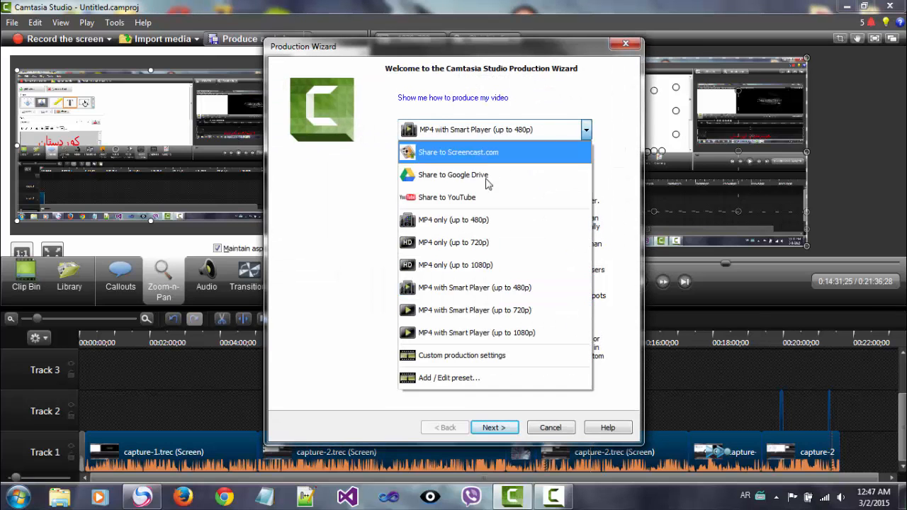
{"action": "left_click", "coordinate": [499, 269]}
{"action": "left_click", "coordinate": [495, 426]}
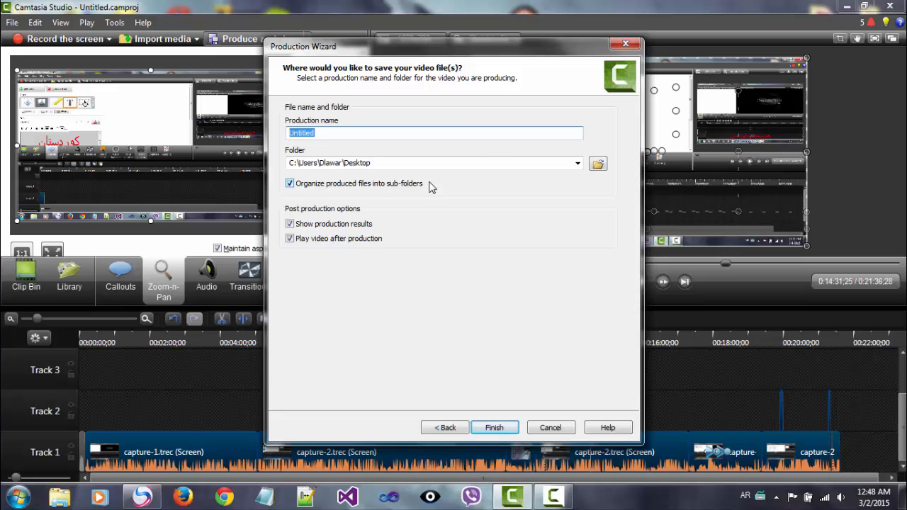
Step: Set the production name to "فێرکاری بەکار هێنانی کامتازیا"
{"action": "key", "text": "BackSpace"}
{"action": "key", "text": "ctrl+a"}
{"action": "key", "text": "alt+shift"}
{"action": "type", "text": "f"}
{"action": "key", "text": "alt+shift"}
{"action": "type", "text": "د"}
{"action": "type", "text": "ێرکاری بەکار هێنا"}
{"action": "type", "text": "نی کامتا"}
{"action": "type", "text": "زیا"}
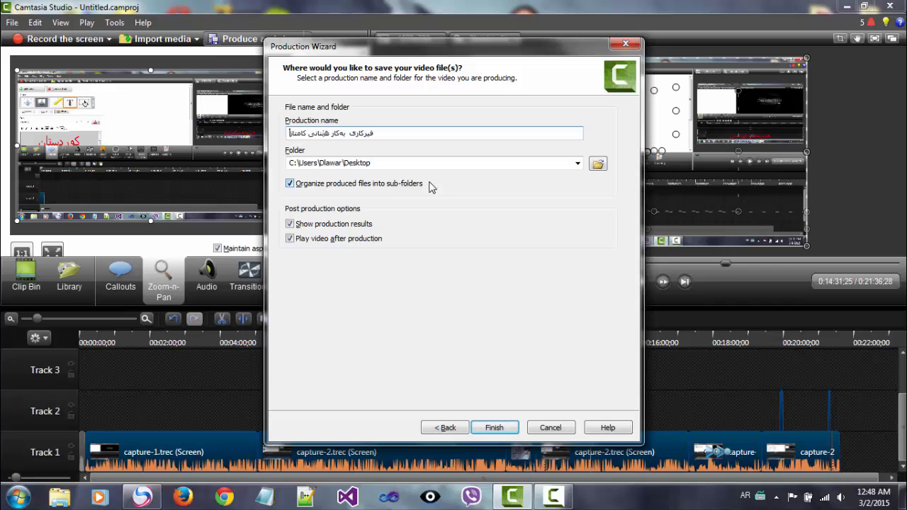
Step: Choose the Desktop as the save folder for the MPEG-4 video, keeping the entered production name
{"action": "left_click", "coordinate": [597, 163]}
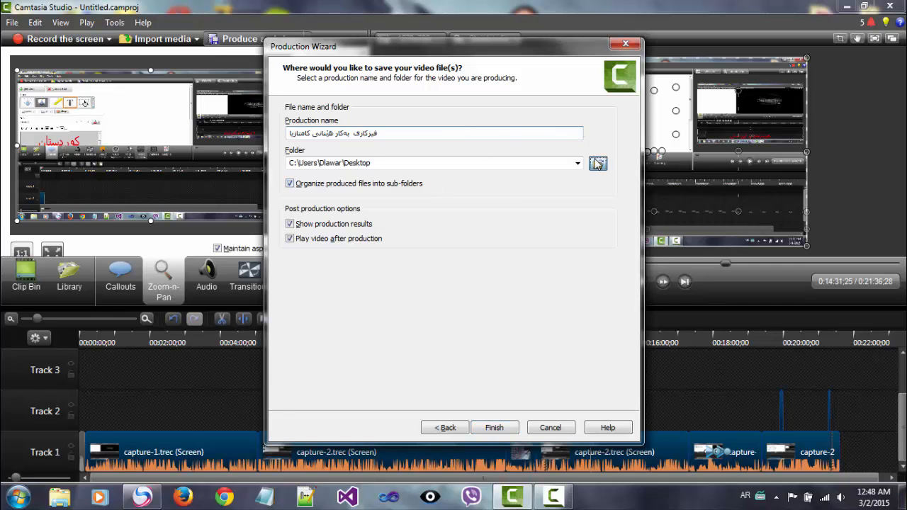
{"action": "left_click", "coordinate": [280, 165]}
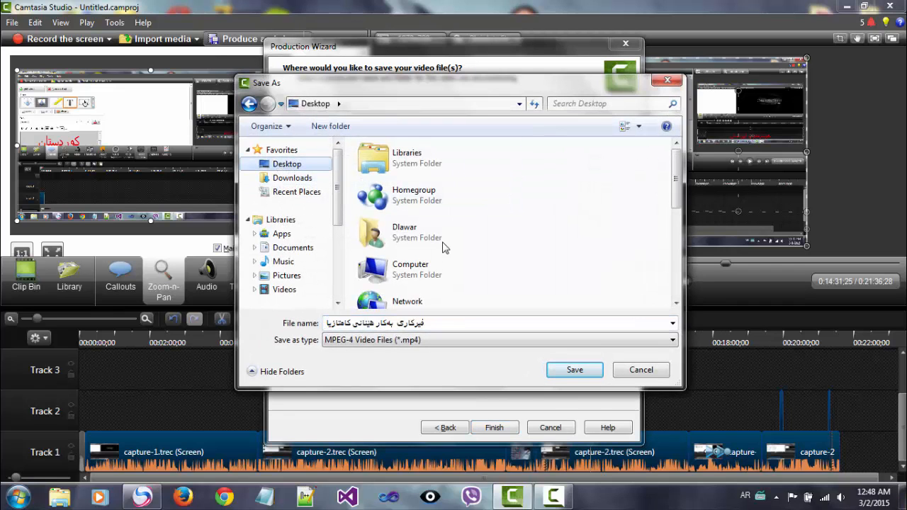
{"action": "left_click_drag", "start_coordinate": [452, 324], "coordinate": [234, 327]}
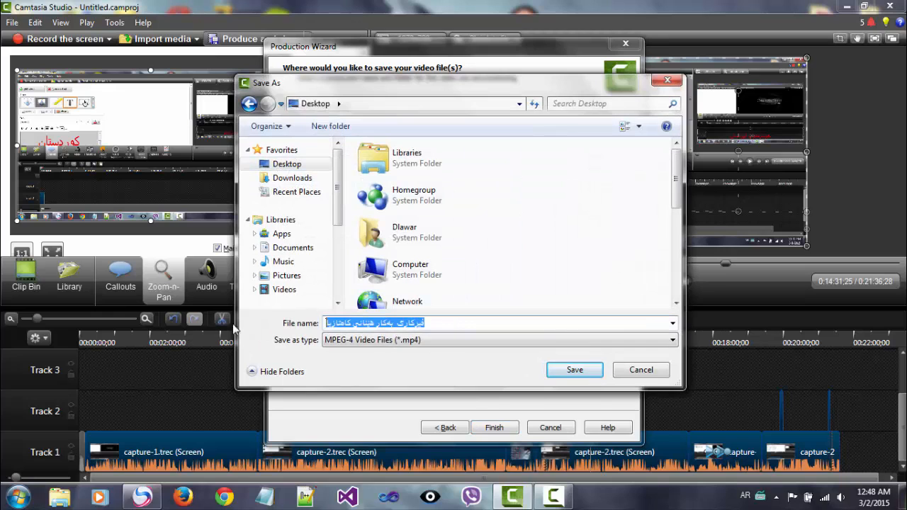
{"action": "left_click", "coordinate": [576, 370]}
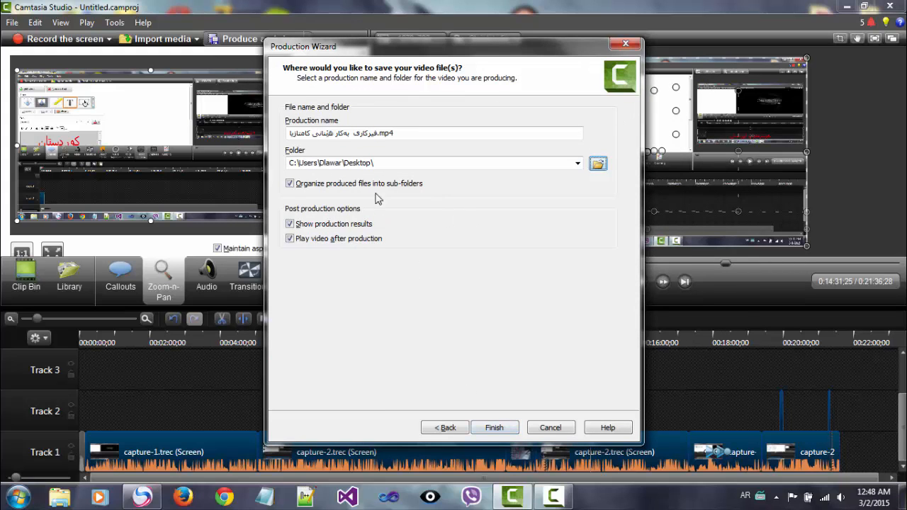
{"action": "left_click_drag", "start_coordinate": [515, 47], "coordinate": [555, 51]}
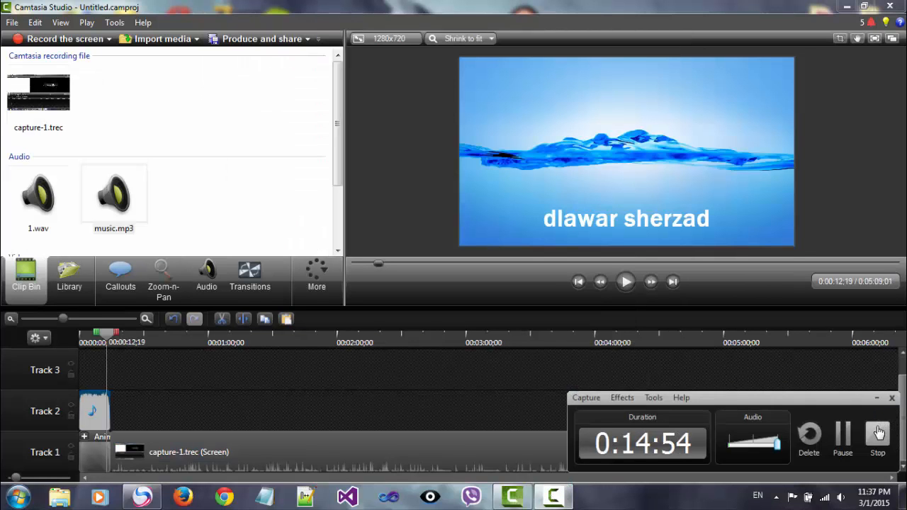
Step: Switch to the browser's Security Kurdistan Facebook page and highlight the page name under the cover image
{"action": "left_click", "coordinate": [142, 497]}
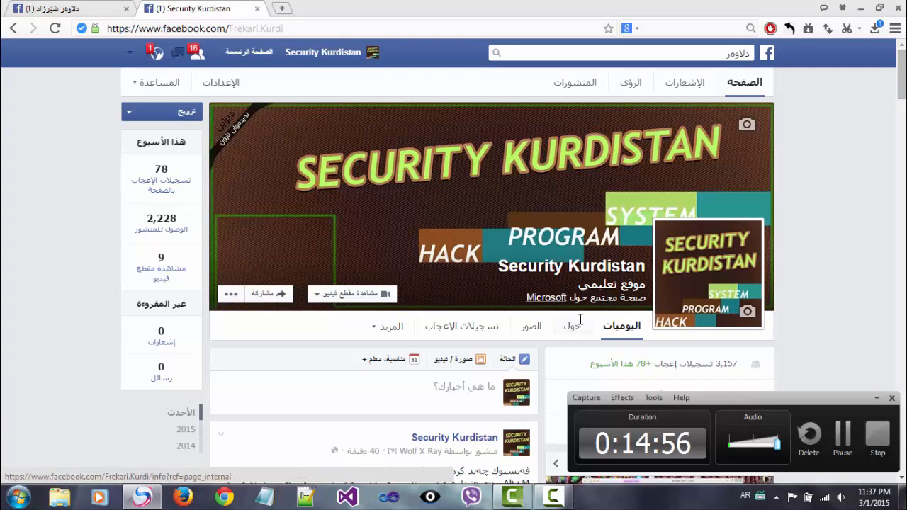
{"action": "left_click_drag", "start_coordinate": [496, 266], "coordinate": [645, 266]}
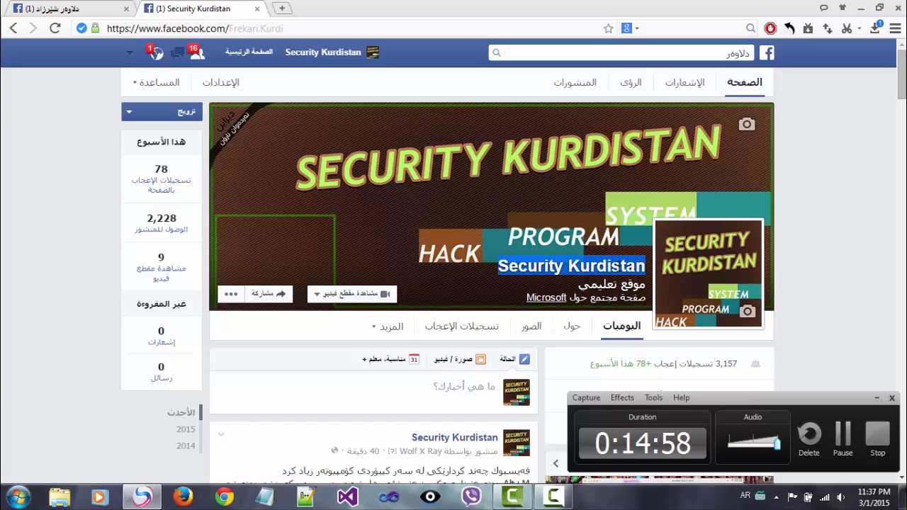